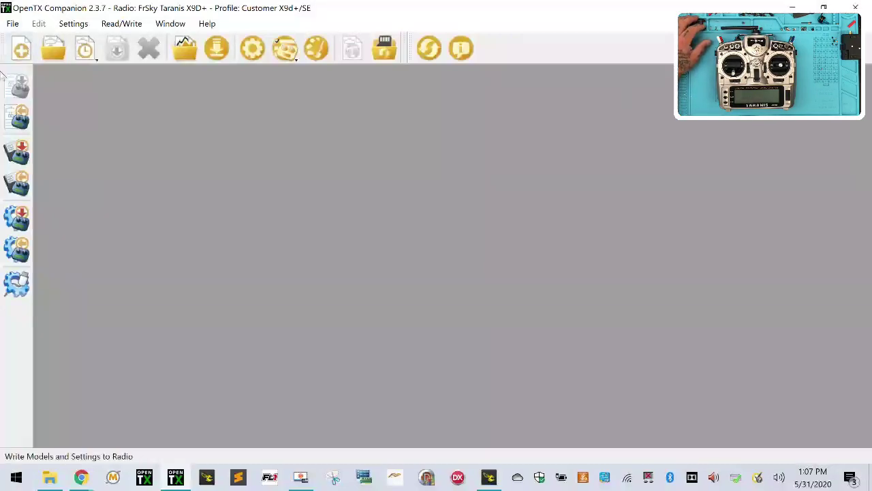
click(66, 26)
mouse_move(154, 117)
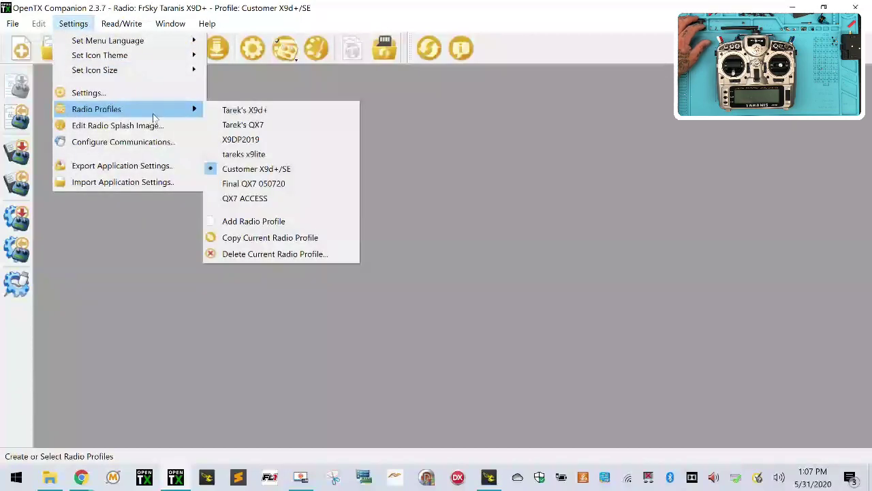
click(528, 302)
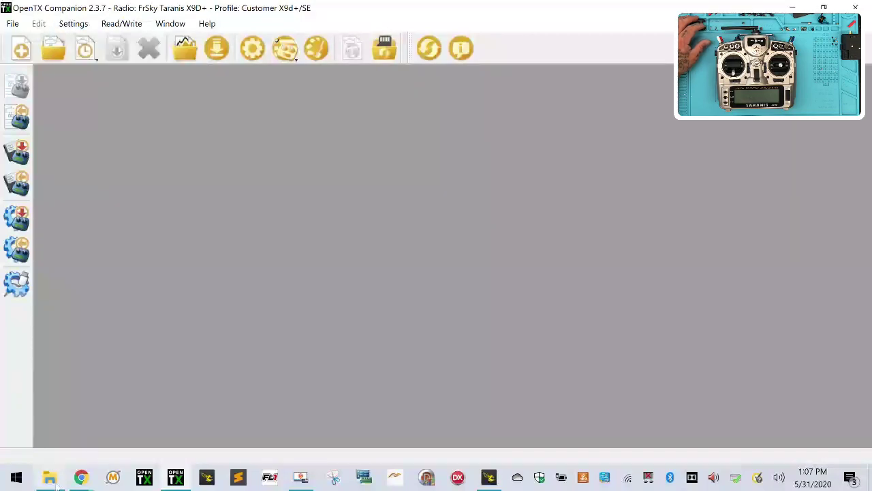
Open a new Chrome window and load the CycloneFPV website from its bookmark.
mouse_move(89, 484)
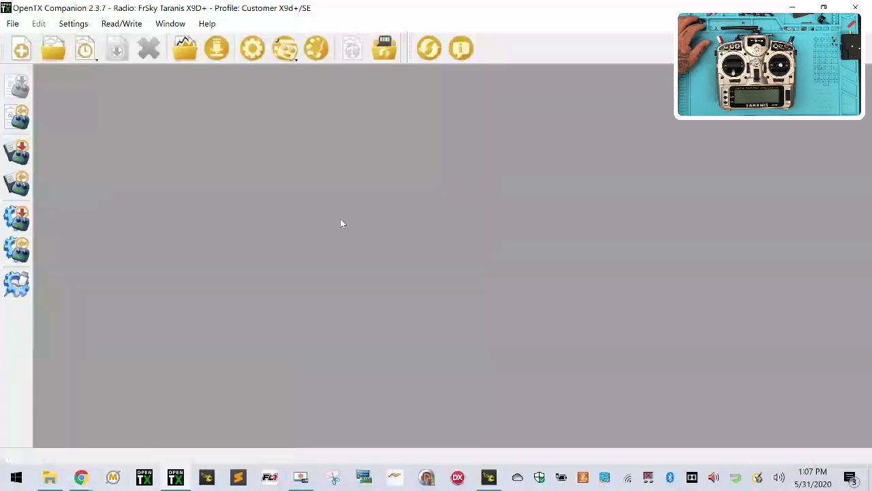
right_click(81, 477)
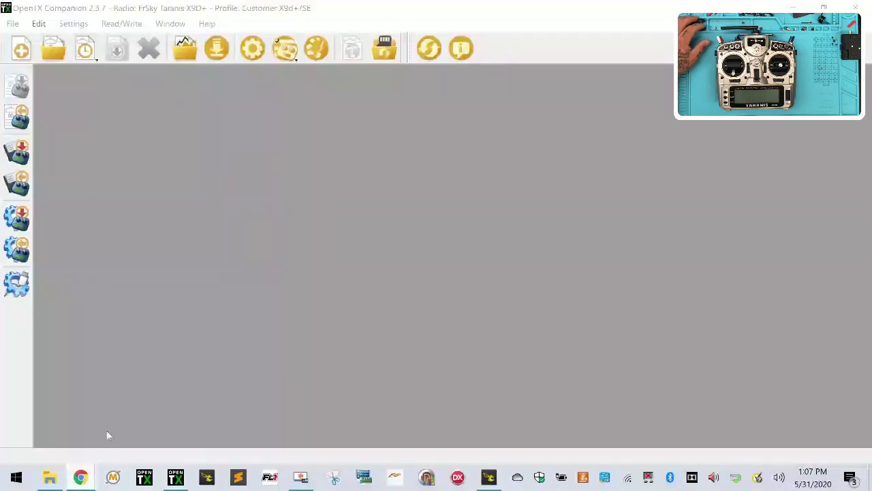
click(123, 348)
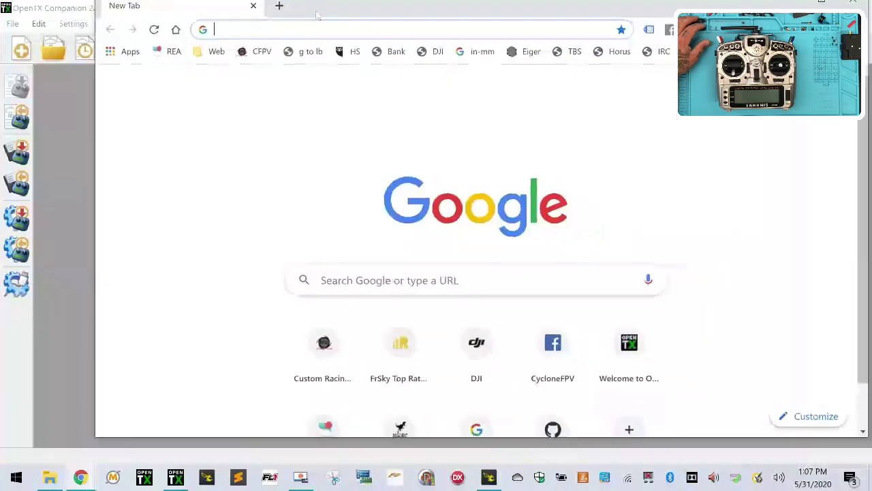
drag(317, 15, 251, 28)
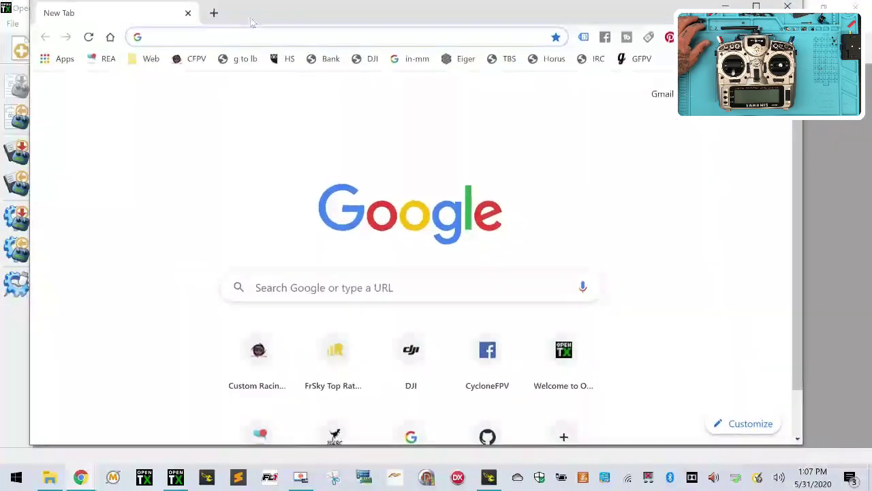
click(192, 63)
Open the CFPV tutorial on setting up the TBS Crossfire module on FrSky X9D+ and X9D+2019 radios and view its links and steps.
scroll(187, 290, down, 6)
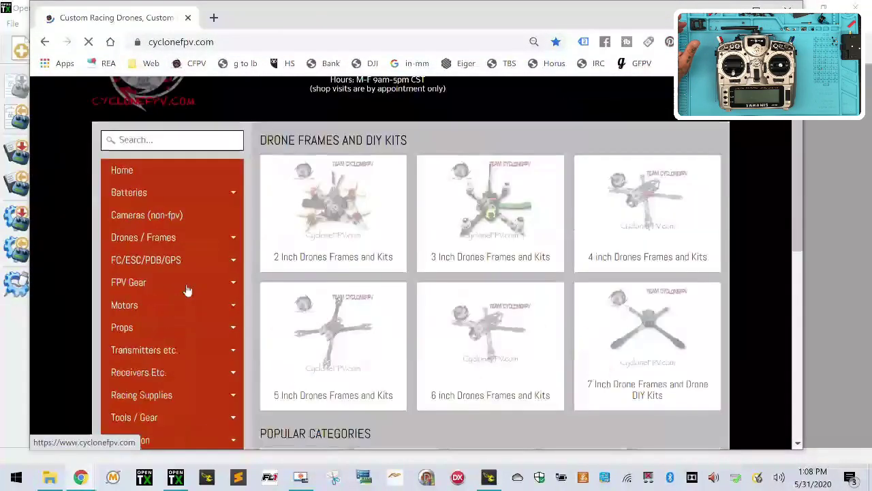
scroll(207, 273, up, 2)
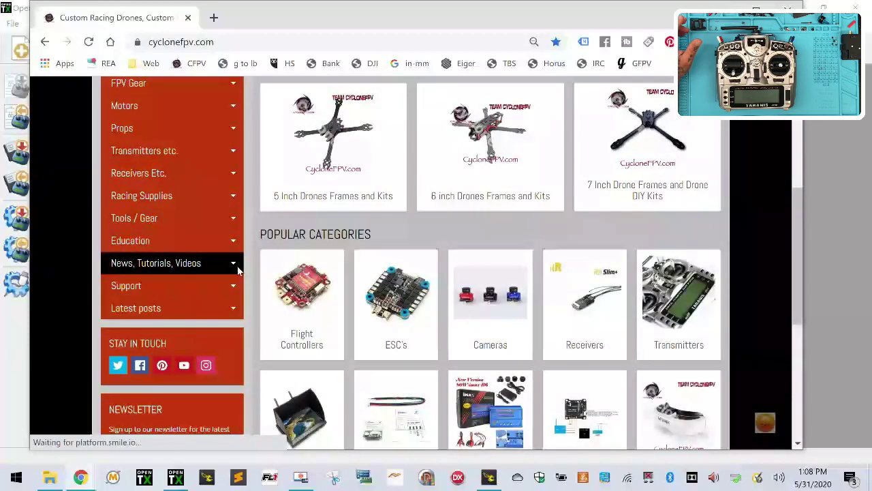
click(235, 267)
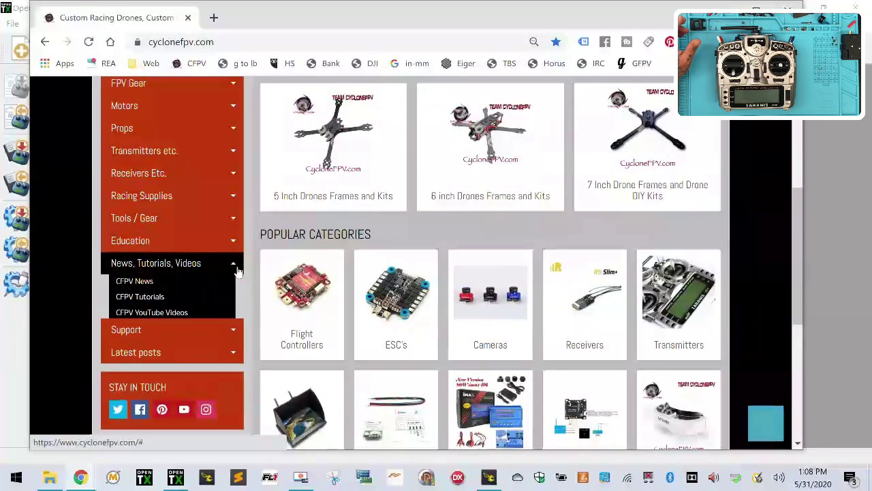
click(141, 298)
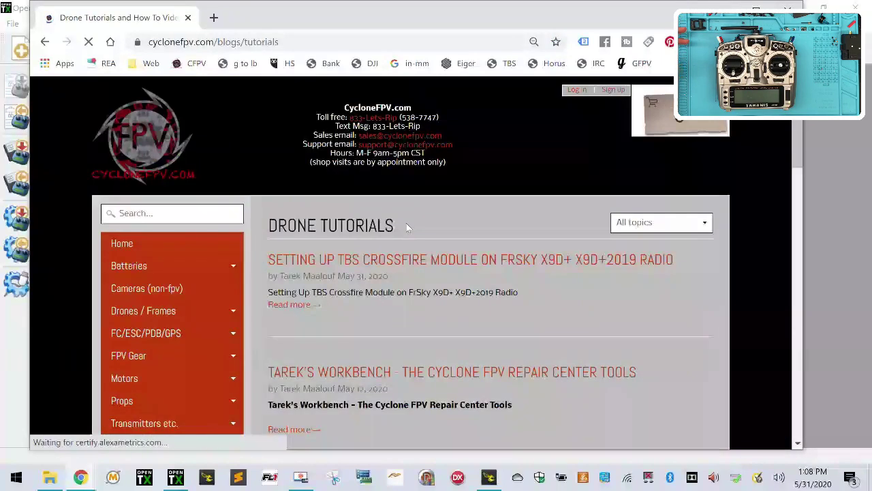
click(579, 268)
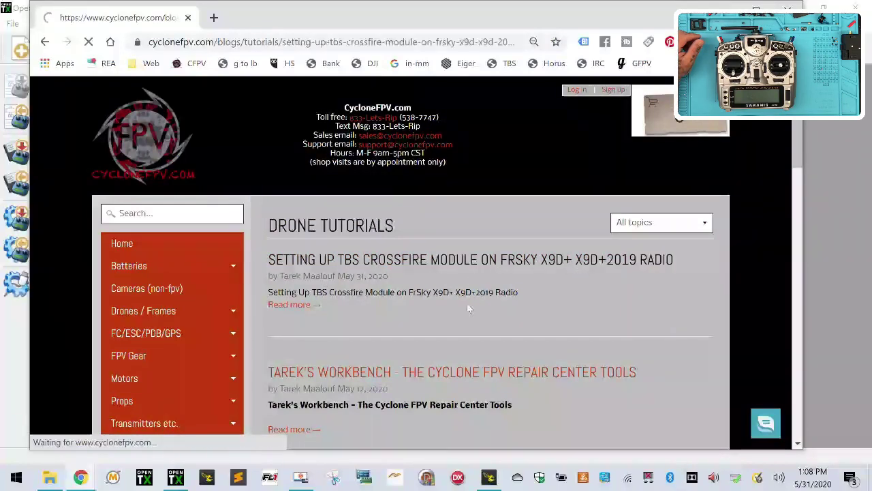
scroll(373, 233, down, 2)
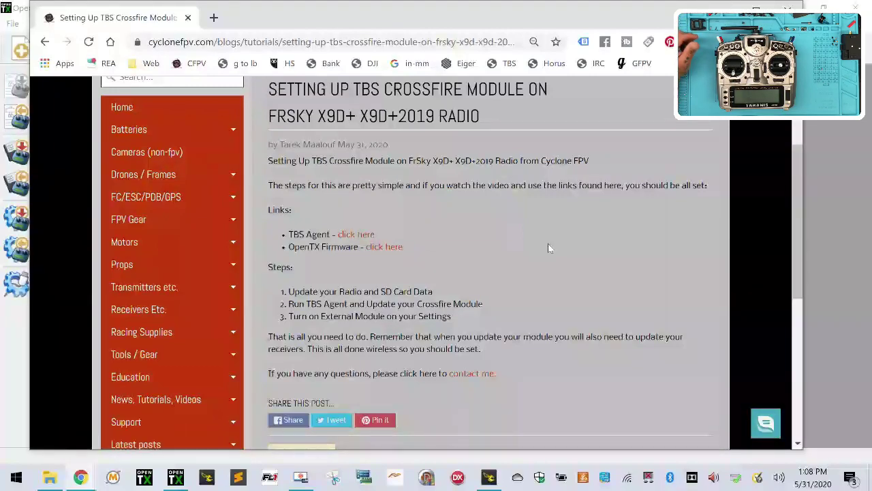
Switch back to OpenTX Companion and check the existing radio profiles.
double_click(370, 3)
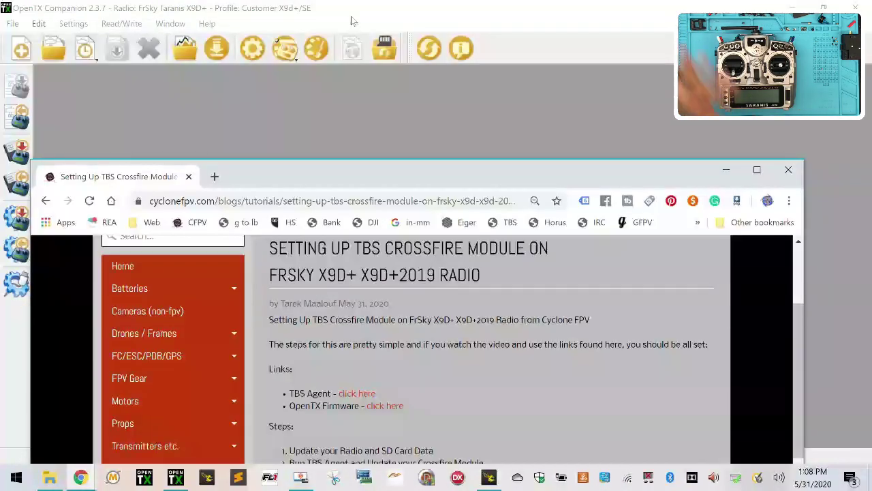
click(352, 21)
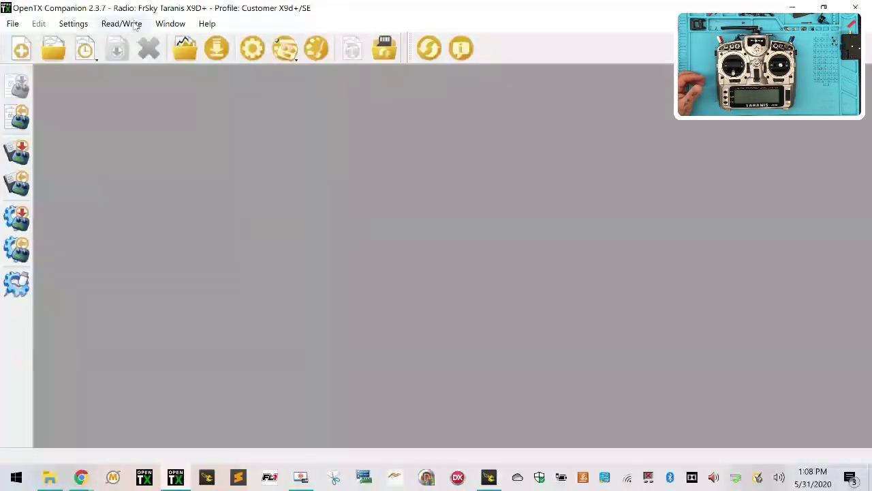
click(73, 23)
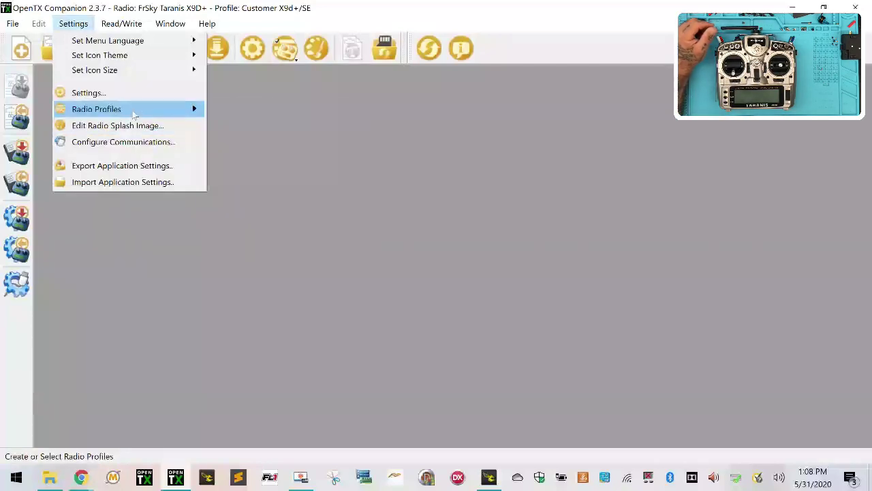
mouse_move(134, 114)
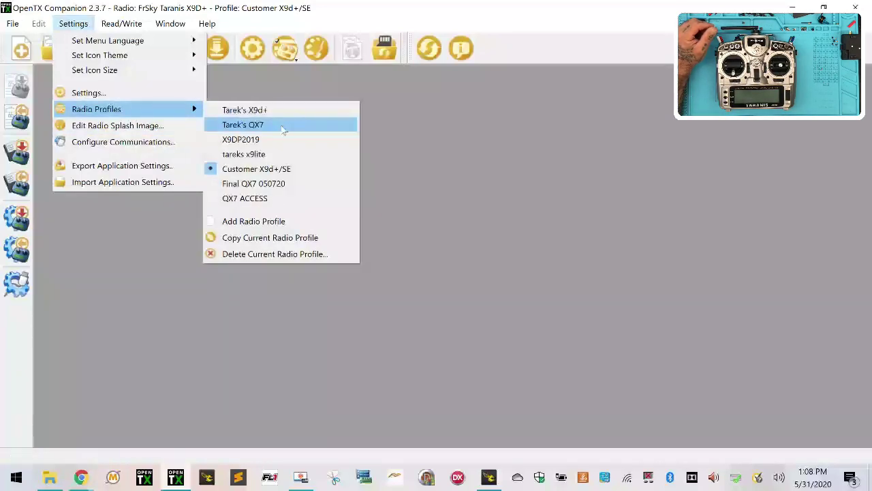
click(141, 421)
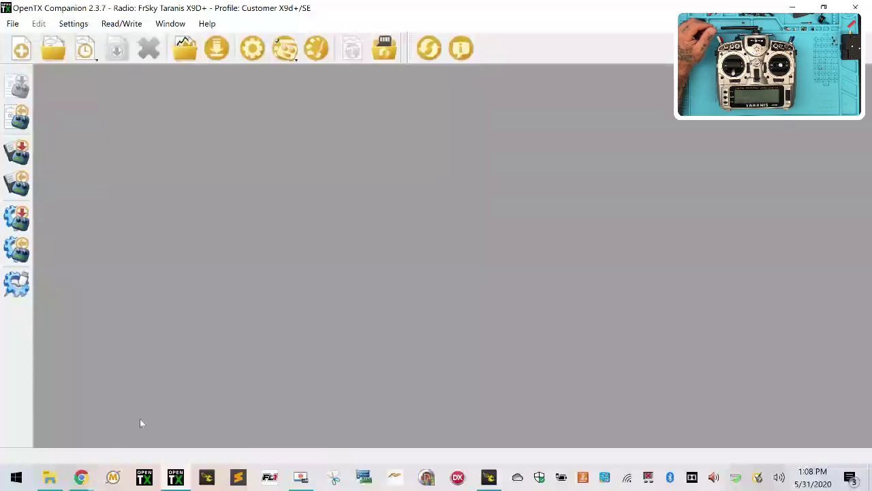
Switch to File Explorer and look through the radio folders in Transmitters, including the contents of X9D+2019.
click(50, 477)
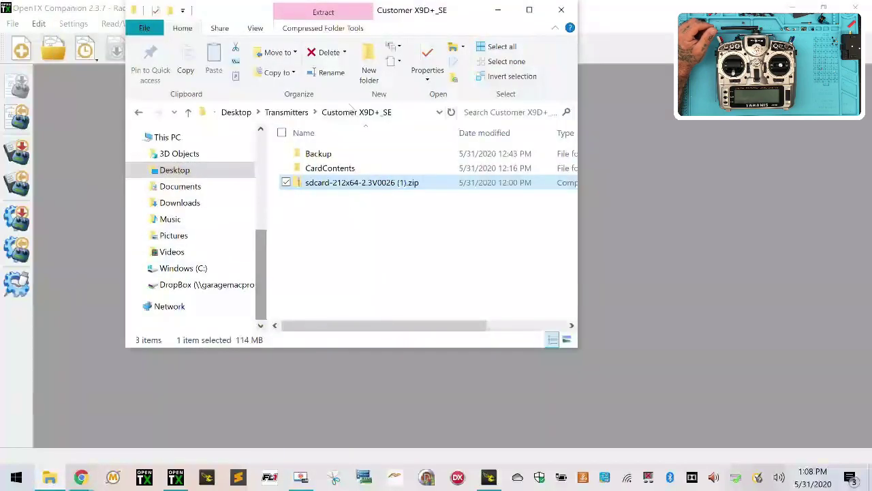
click(287, 112)
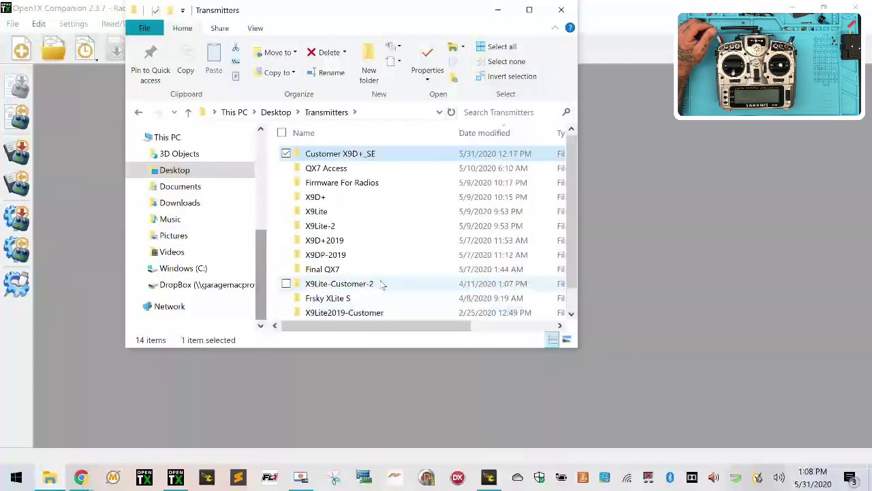
scroll(382, 285, down, 1)
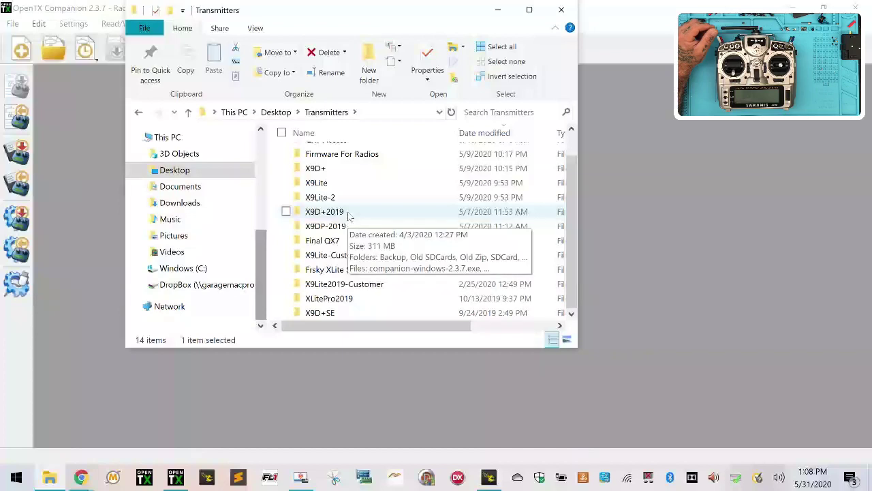
scroll(349, 216, up, 1)
scroll(349, 216, down, 1)
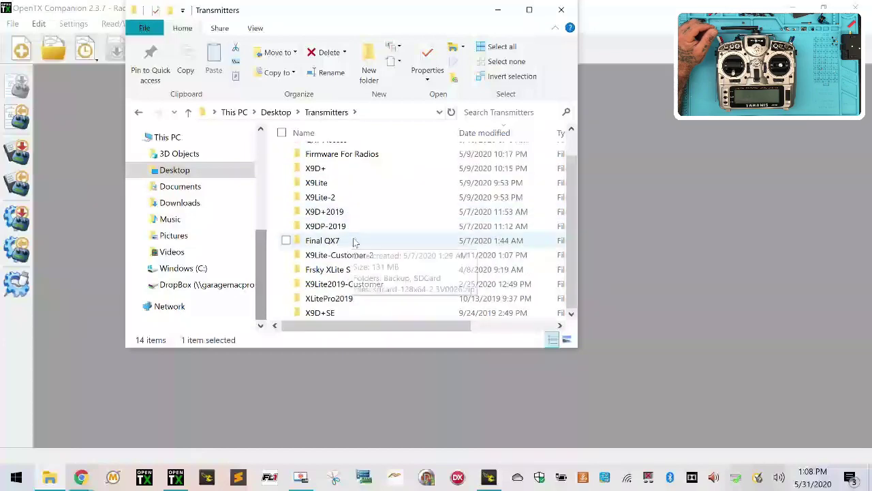
double_click(336, 215)
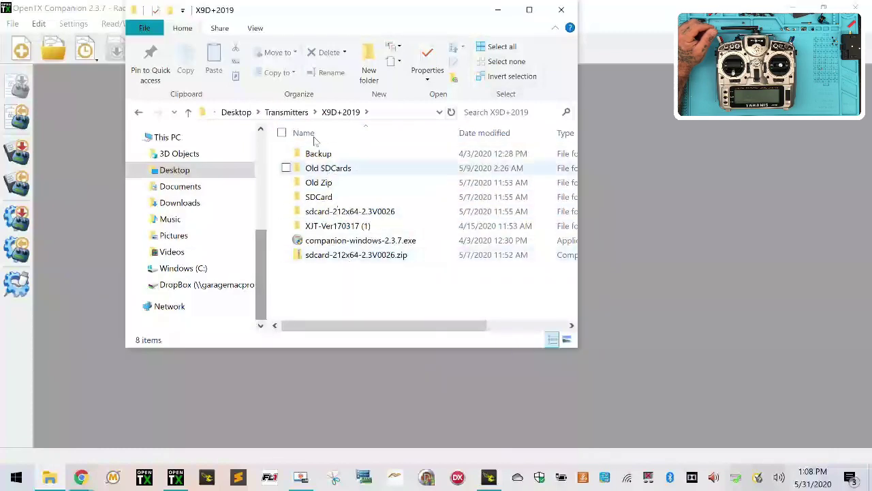
click(294, 111)
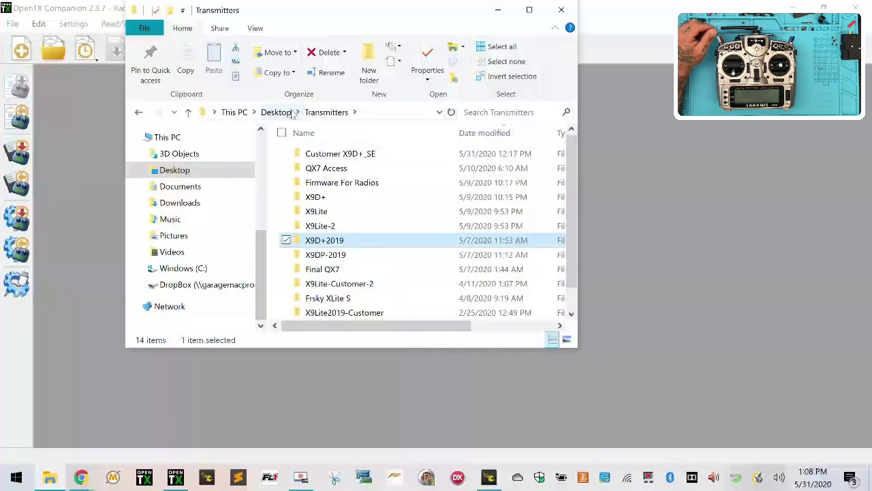
Create a folder named Customer X9D+2019_SE in the Transmitters folder on the Desktop.
click(220, 174)
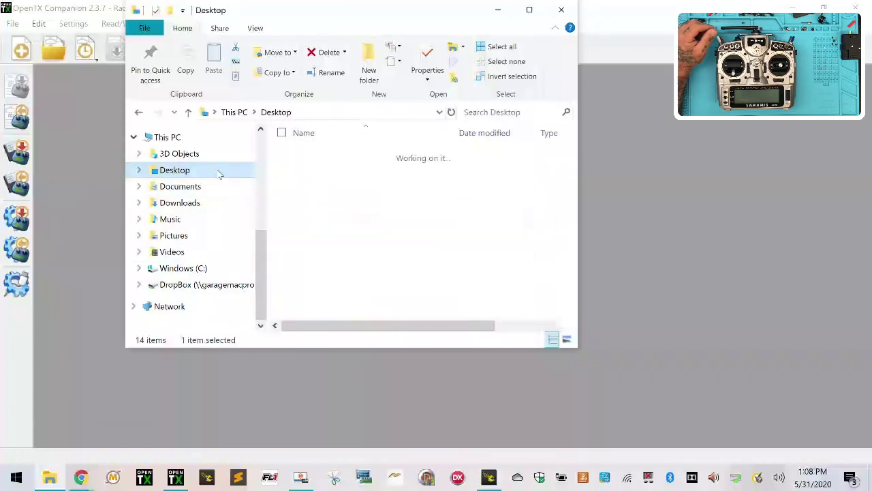
double_click(380, 185)
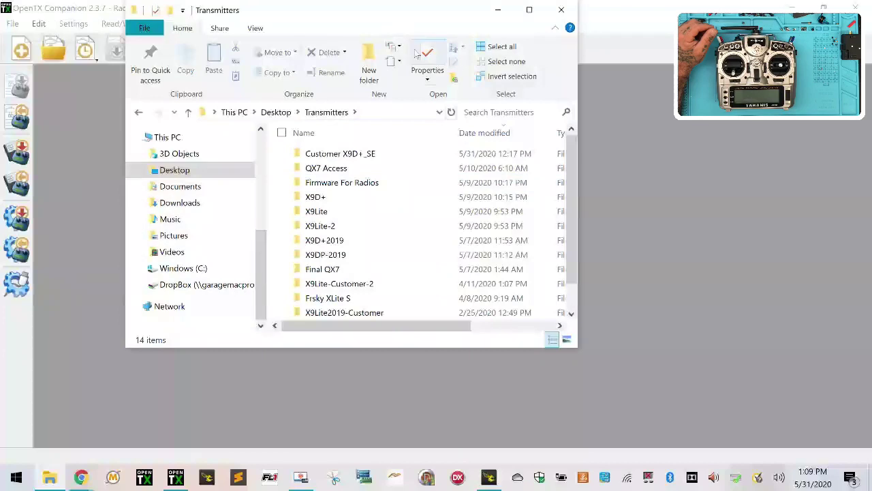
click(377, 55)
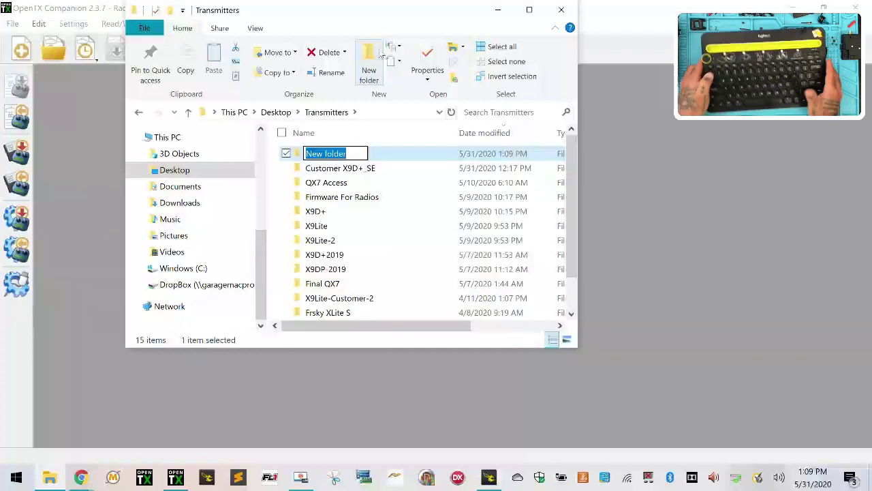
text(Customer X9D+2019_SE)
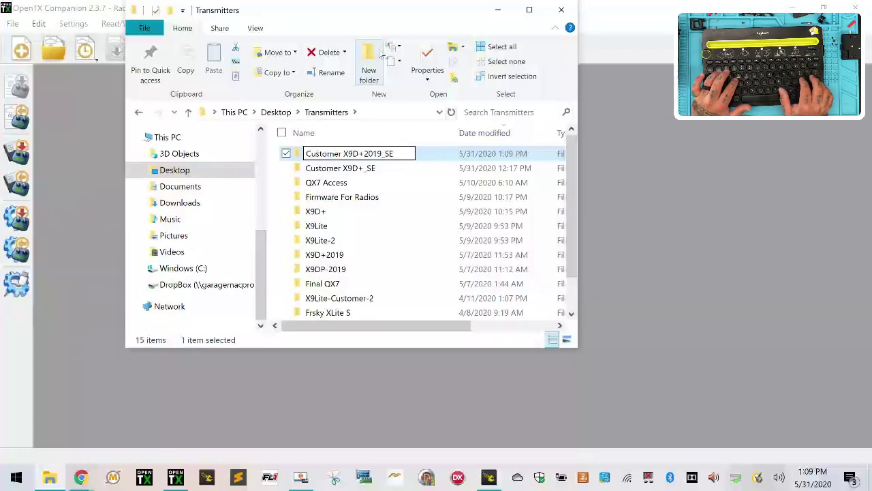
key(Return)
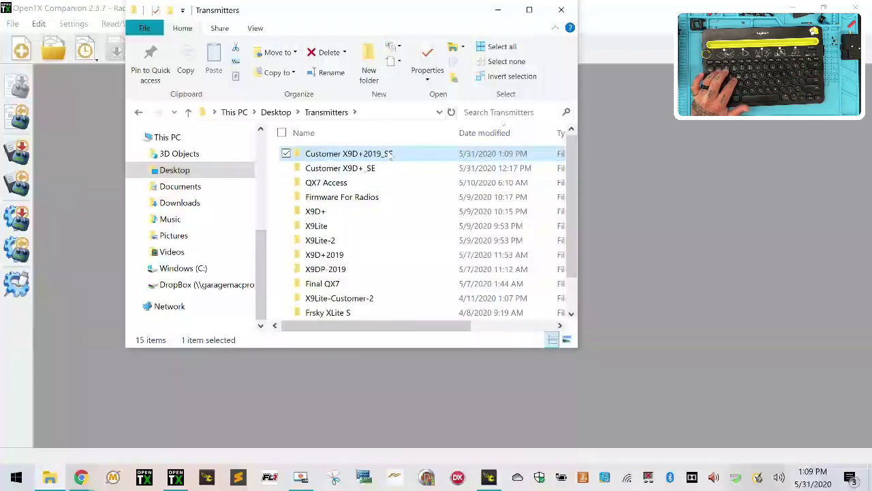
Create a subfolder named Backup inside the Customer X9D+2019_SE folder.
double_click(354, 155)
right_click(354, 162)
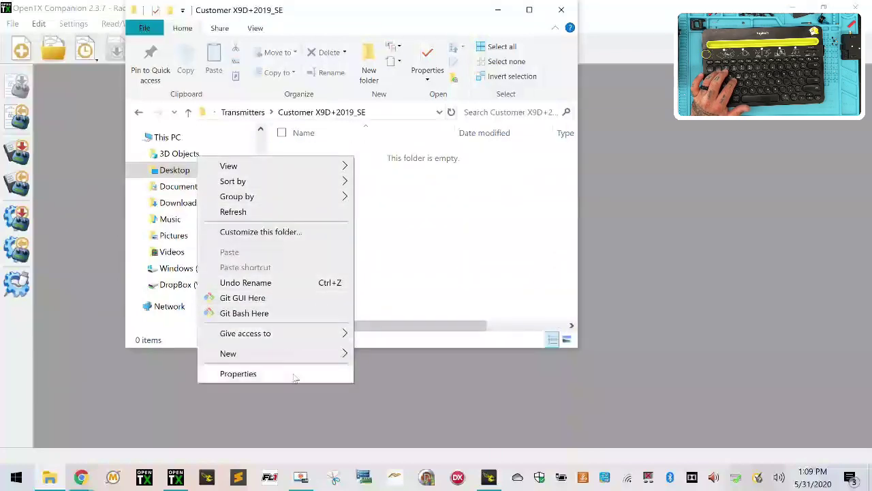
mouse_move(308, 357)
click(471, 180)
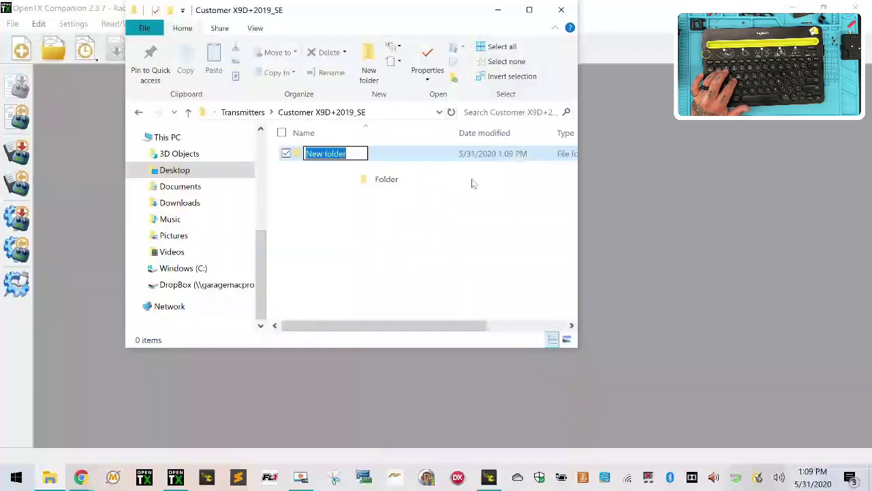
text(Backup)
key(Return)
Create a second subfolder named CardContents alongside Backup in the Customer X9D+2019_SE folder.
right_click(343, 222)
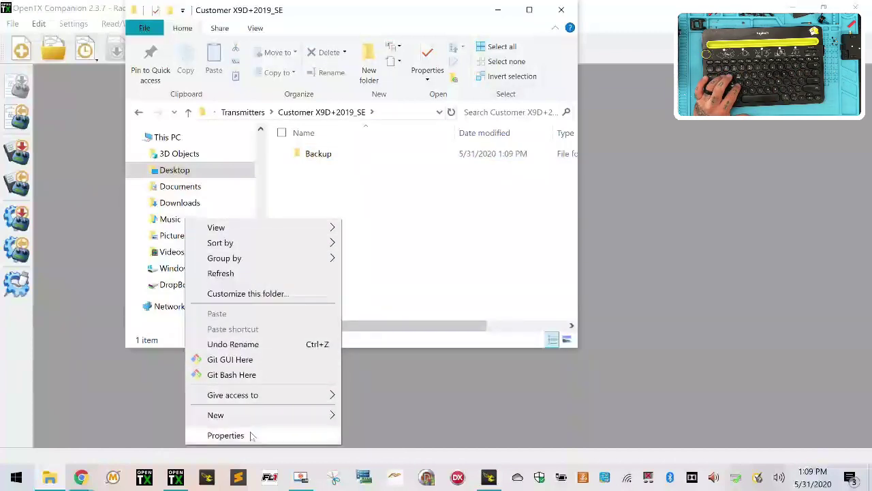
mouse_move(311, 413)
click(427, 242)
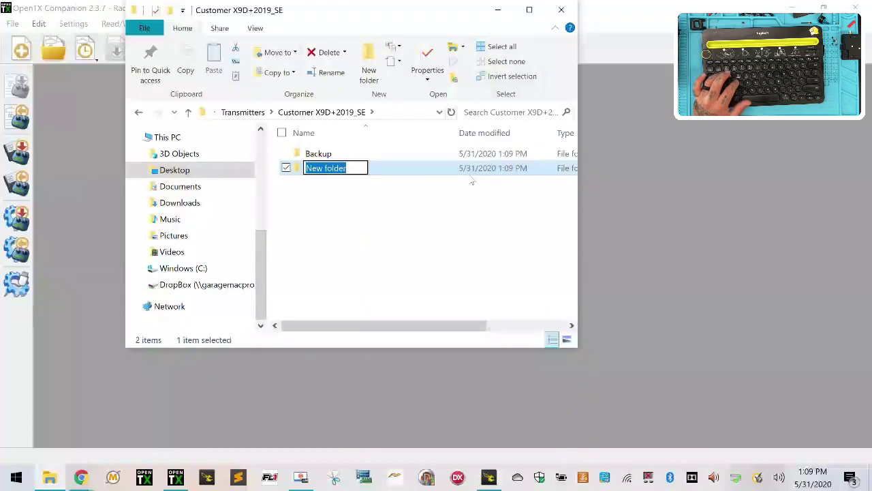
text(S)
key(BackSpace)
text(CardContents)
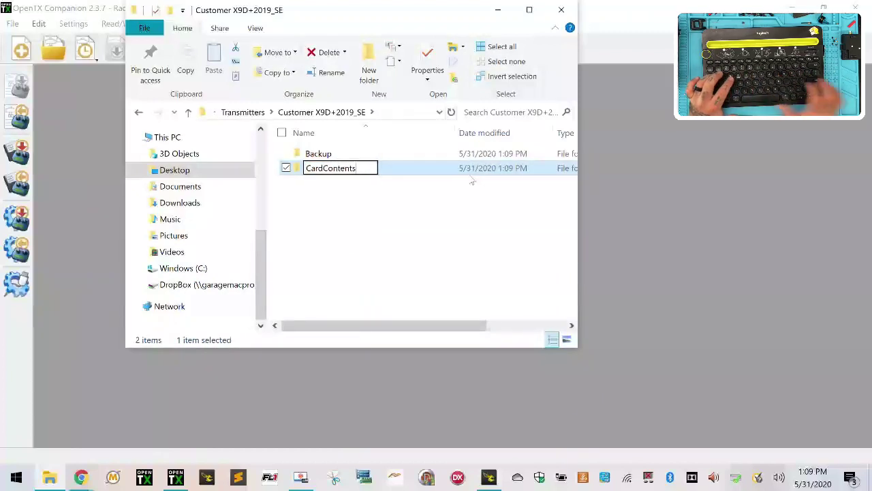
key(Return)
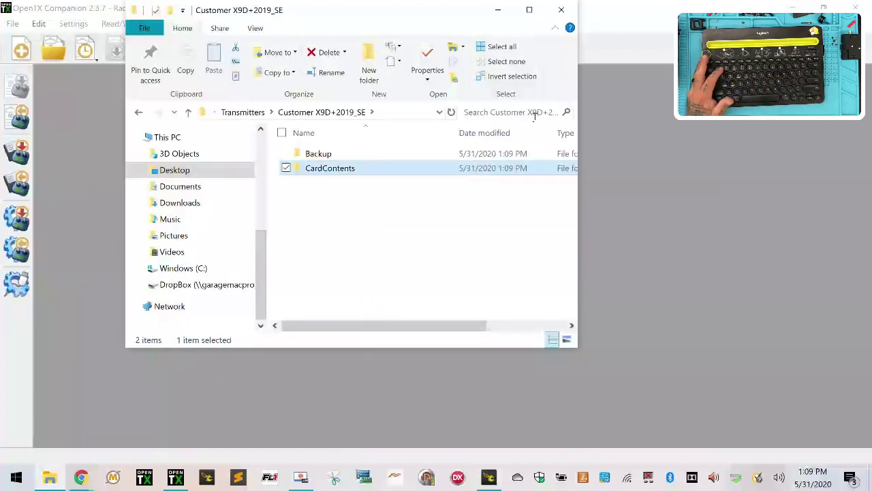
click(324, 203)
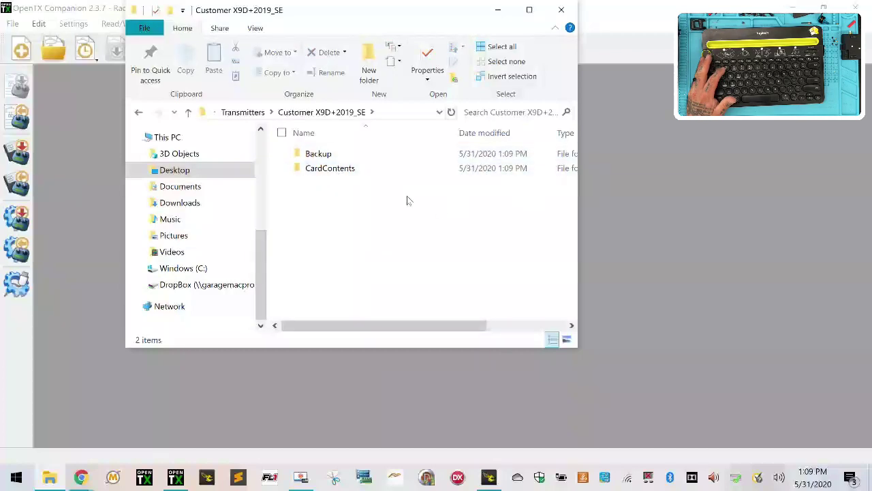
Switch to OpenTX Companion and add a new radio profile named Customer X9D+2019-SE.
click(620, 217)
click(73, 24)
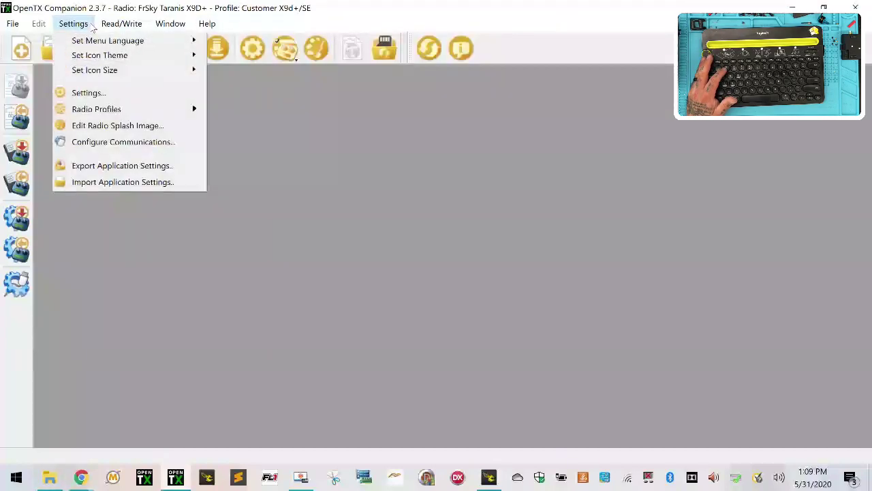
mouse_move(109, 111)
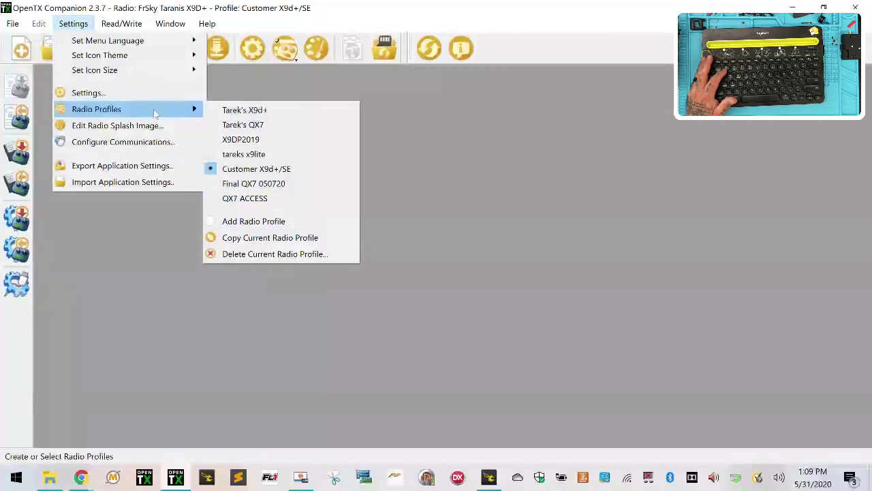
click(259, 221)
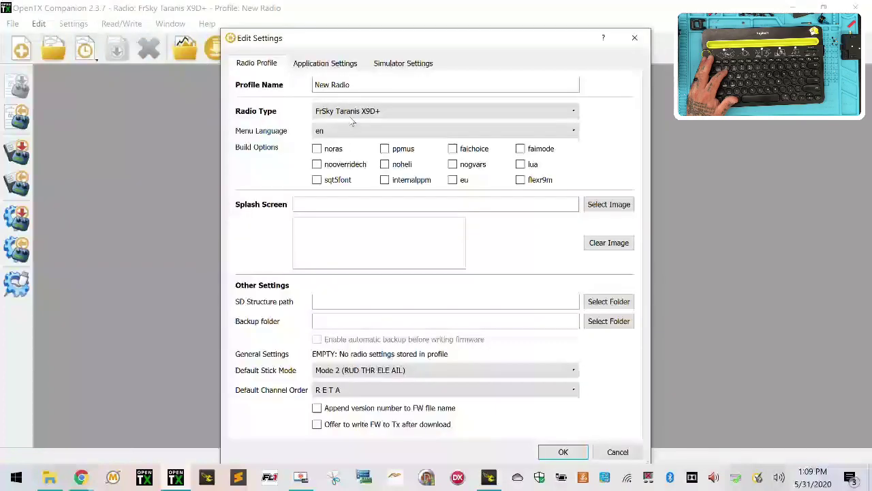
drag(358, 85, 224, 81)
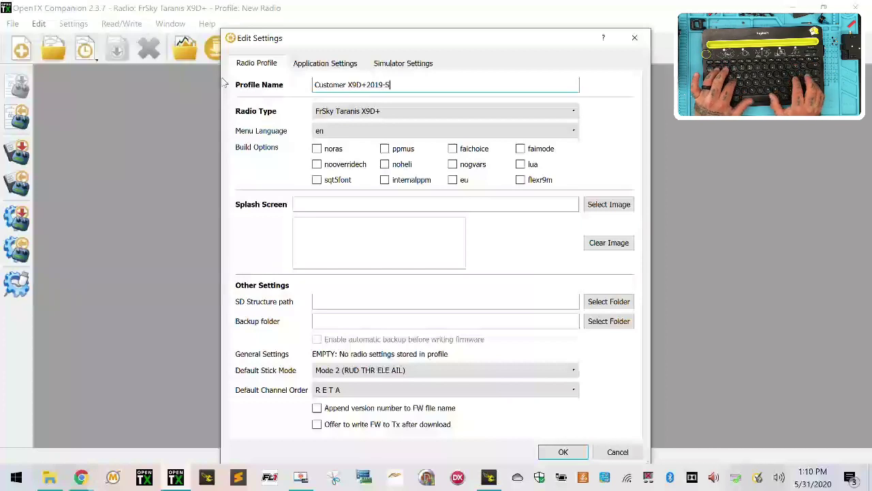
text(SE)
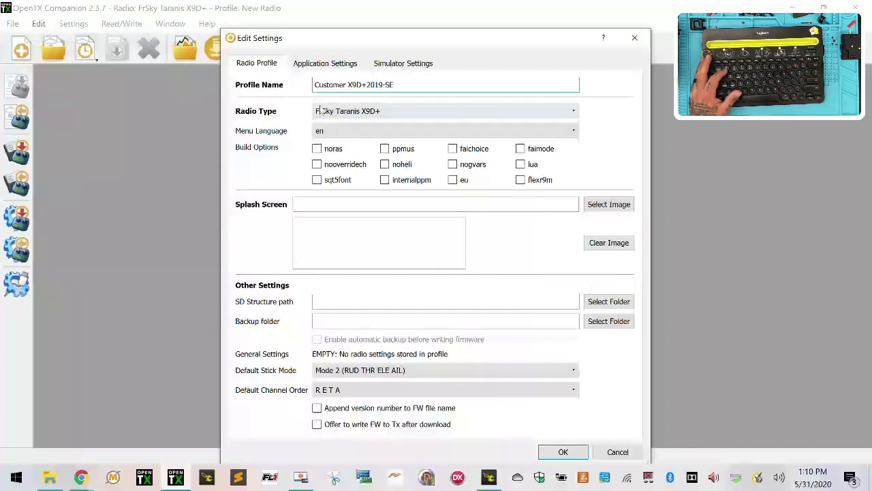
Set the new profile's radio type to FrSky Taranis X9D+ 2019.
click(344, 113)
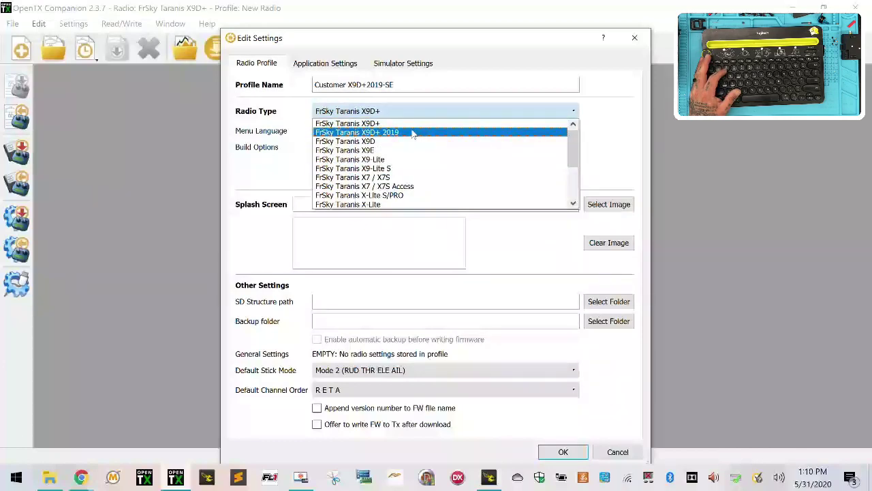
scroll(413, 134, down, 3)
scroll(410, 200, up, 3)
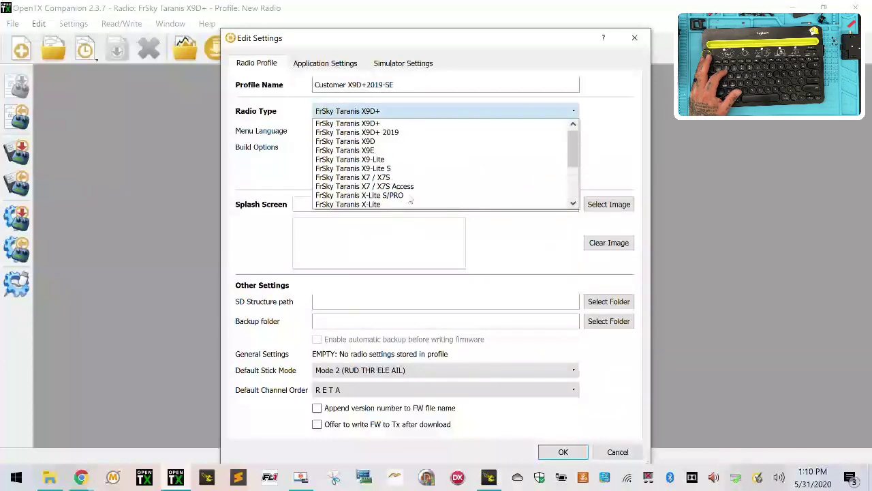
click(430, 134)
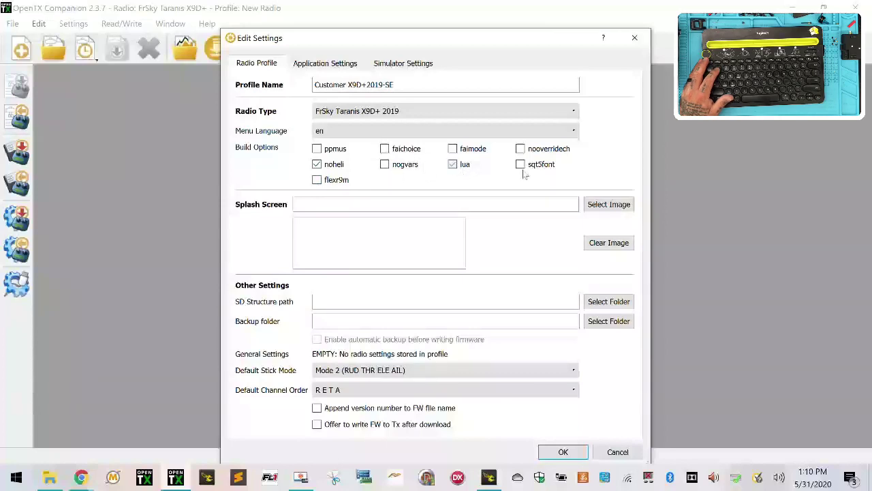
Set the profile's SD Structure path to the CardContents folder inside Transmitters > Customer X9D+2019_SE.
click(609, 301)
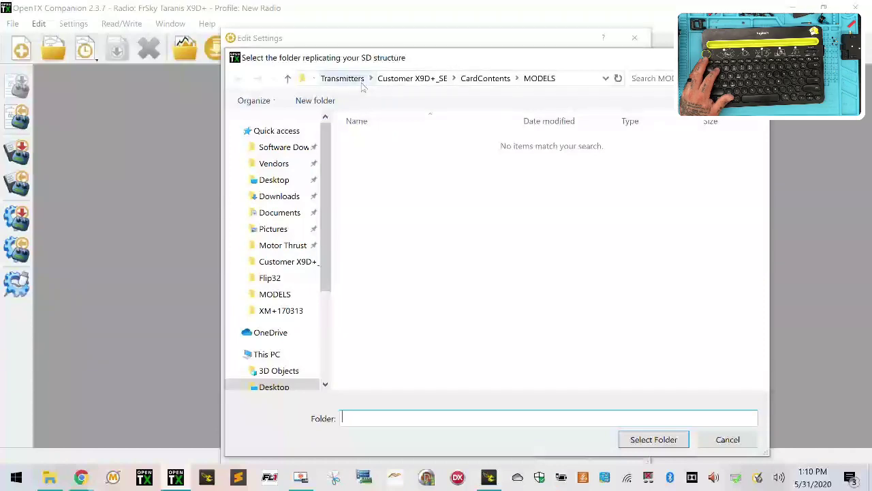
click(401, 79)
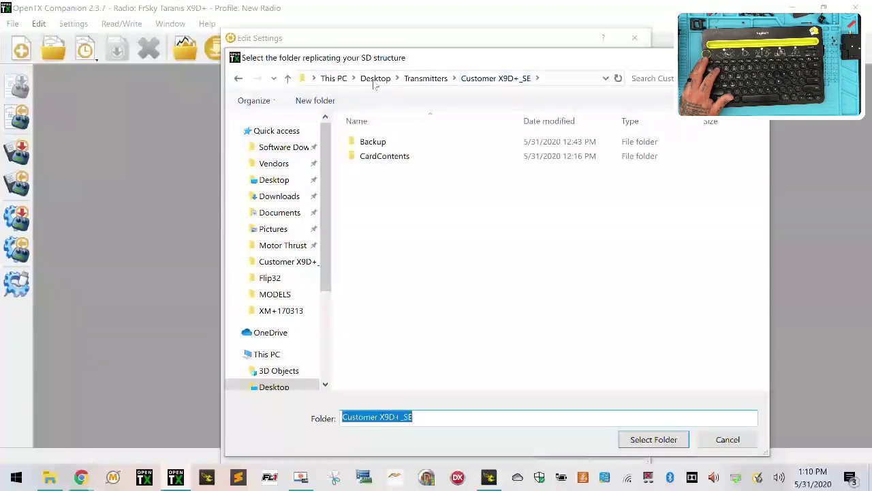
double_click(386, 157)
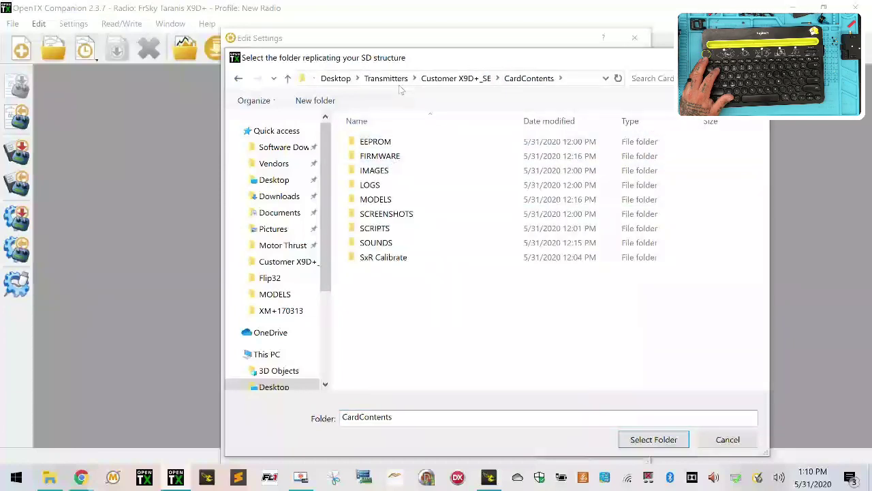
click(385, 78)
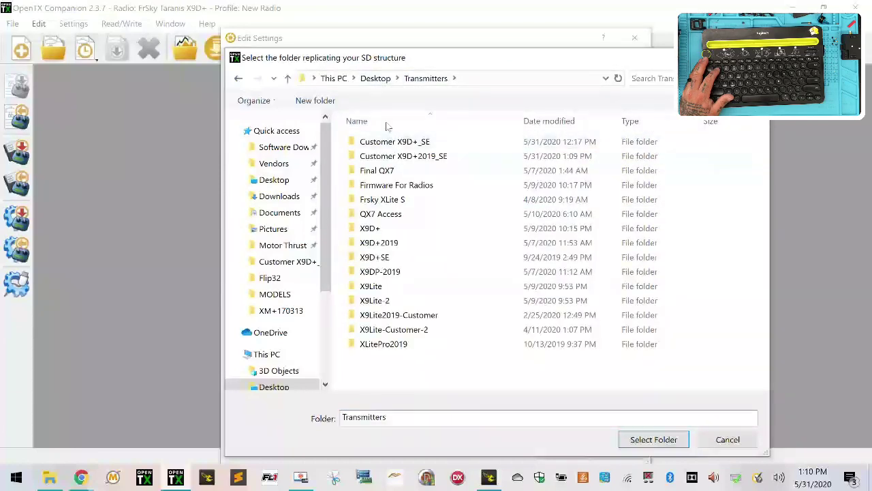
click(375, 78)
double_click(386, 171)
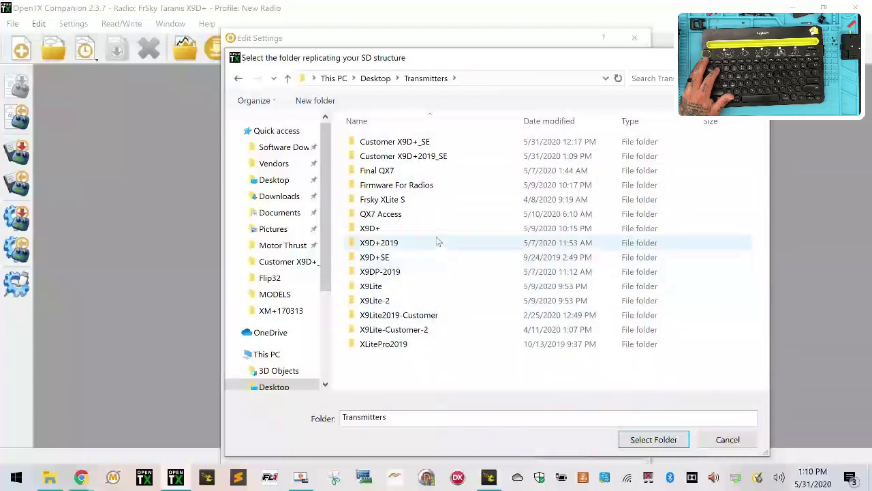
double_click(409, 156)
double_click(448, 156)
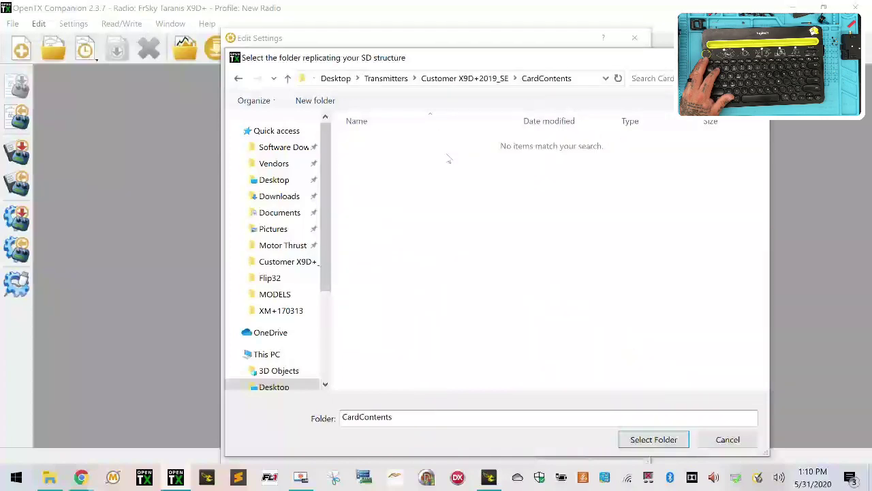
click(652, 439)
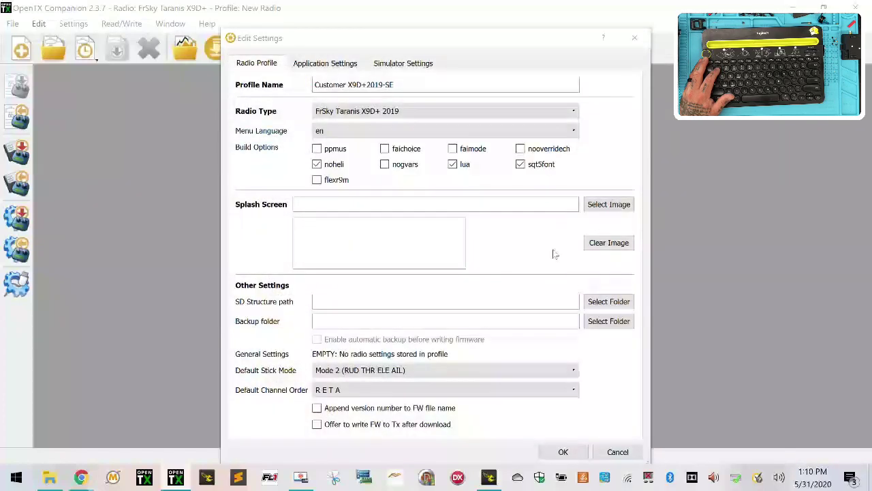
Set the profile's Backup folder to the Backup subfolder of Customer X9D+2019_SE.
click(623, 326)
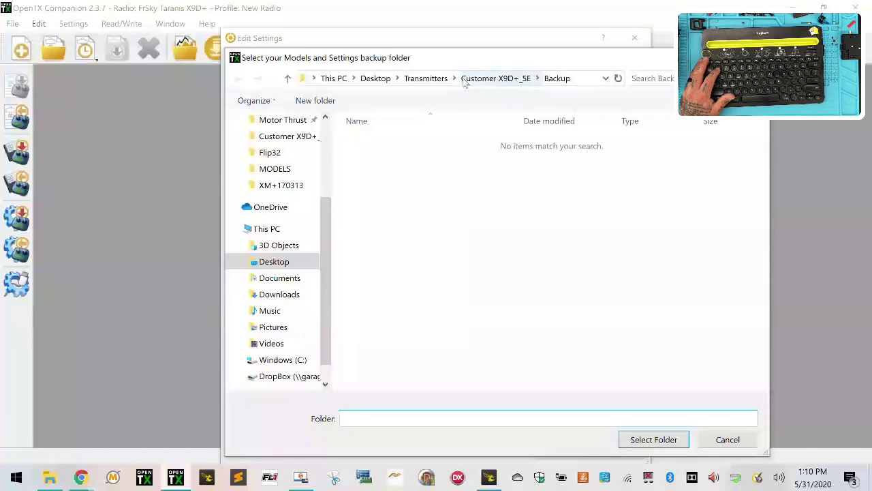
click(446, 79)
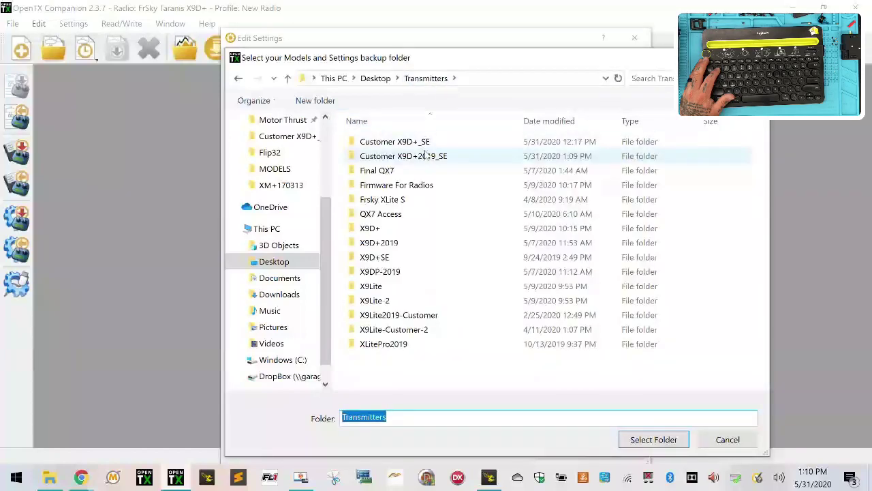
double_click(445, 156)
double_click(424, 140)
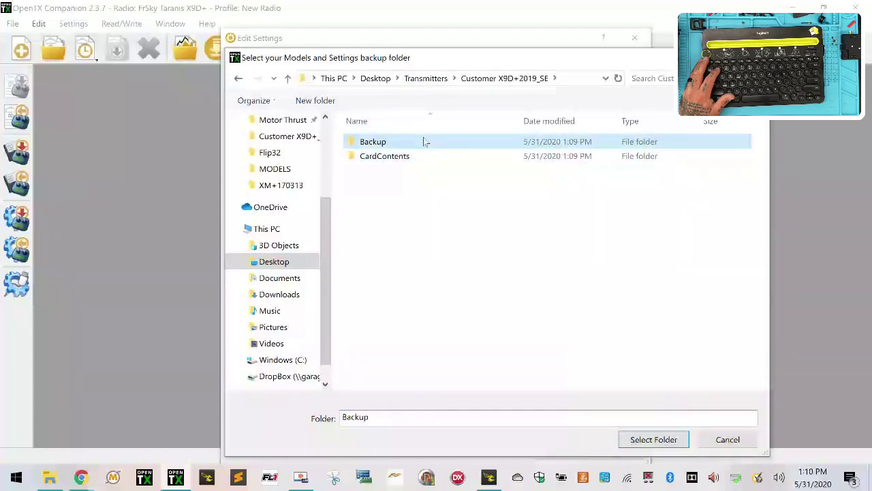
click(650, 440)
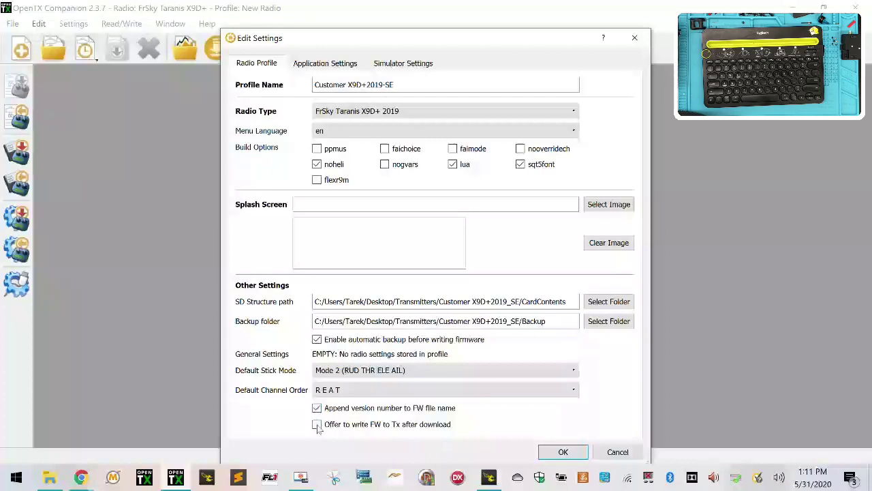
Set the profile's default channel order to T A E R.
click(523, 395)
scroll(492, 410, down, 5)
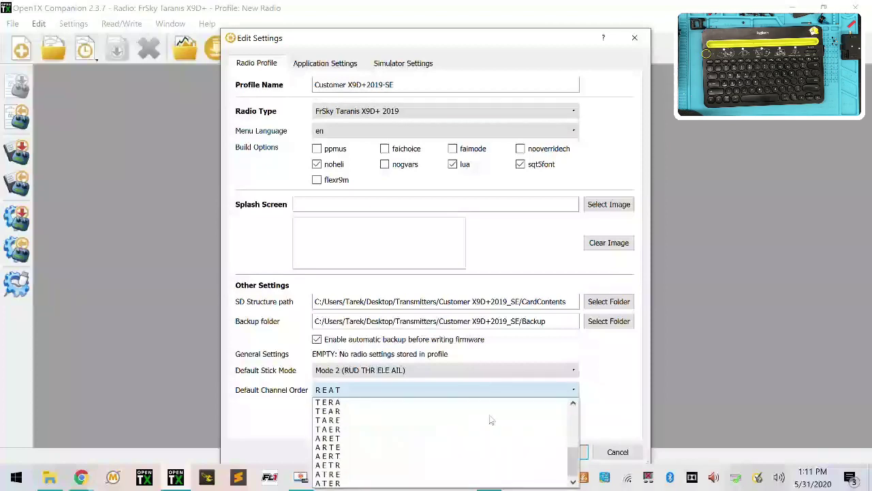
click(488, 429)
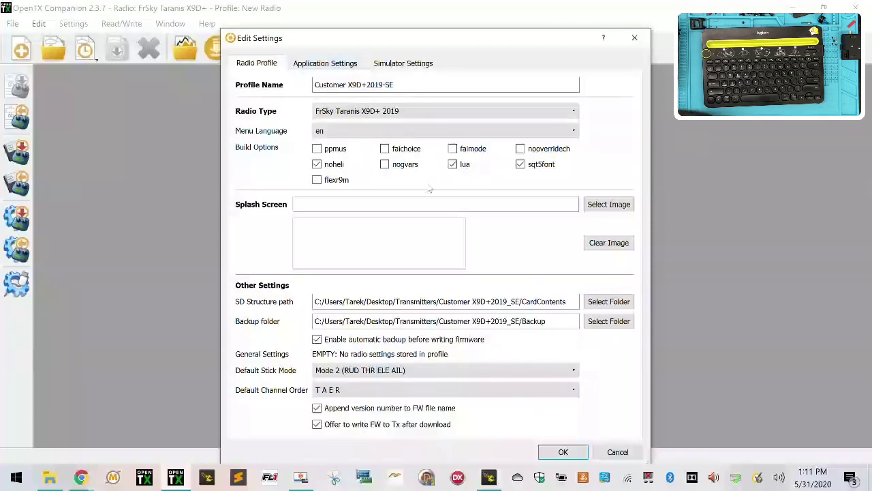
Start choosing the application's automatic backup folder and create a new folder named Transmitter Backup in Transmitters.
click(323, 63)
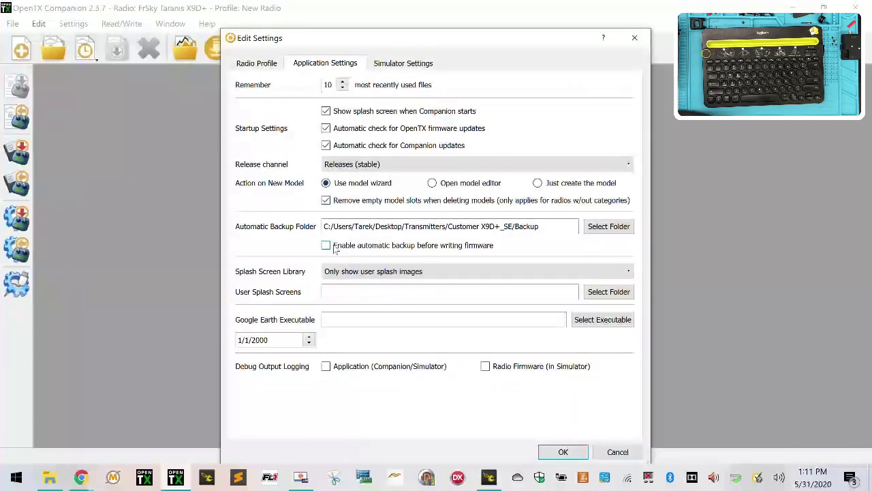
click(602, 229)
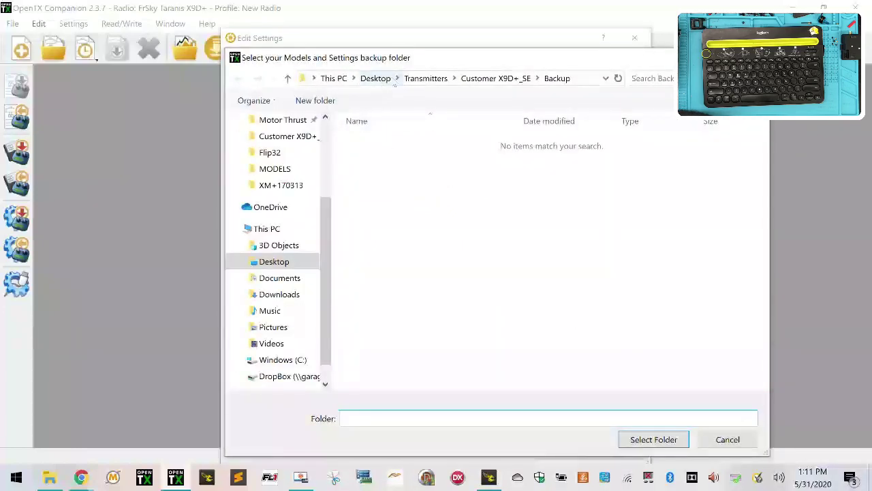
click(417, 79)
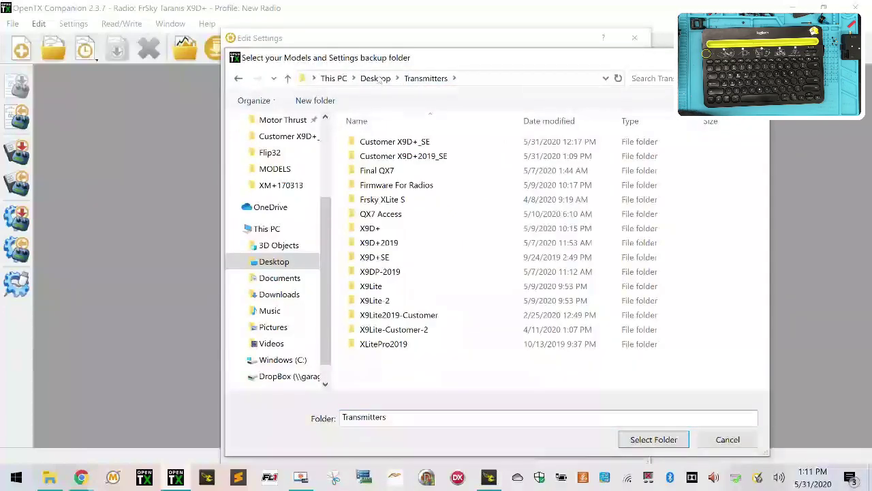
click(315, 100)
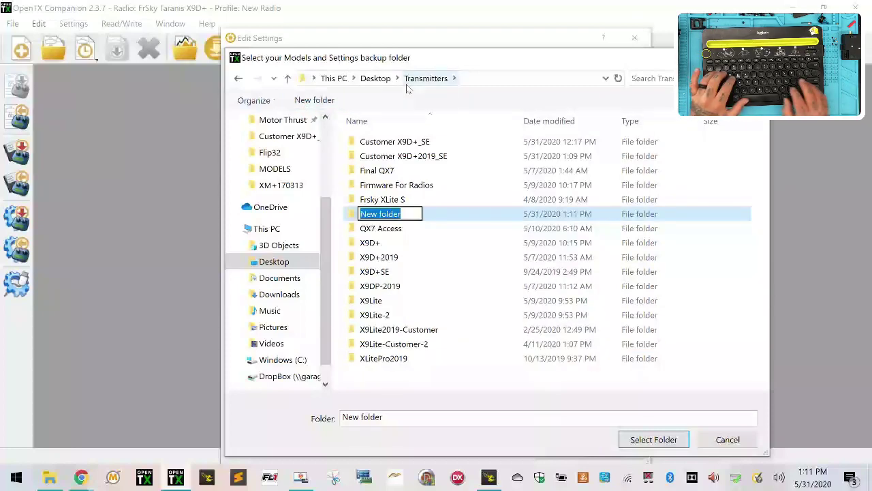
text(Transmitter Backup)
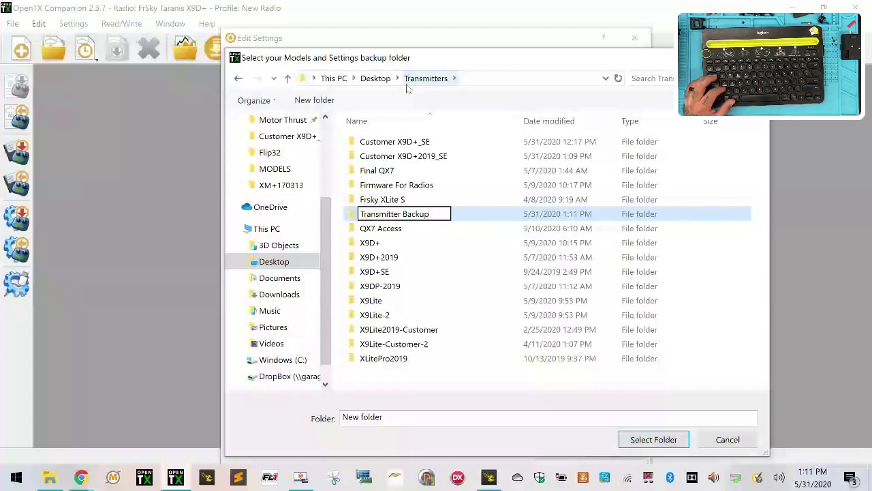
key(Return)
Choose Transmitter Backup as the automatic backup folder and save the profile and application settings.
double_click(415, 216)
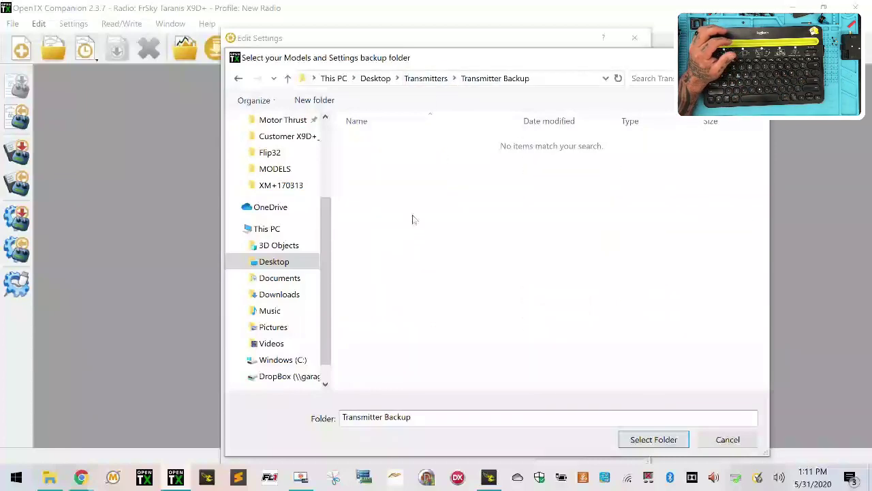
click(649, 439)
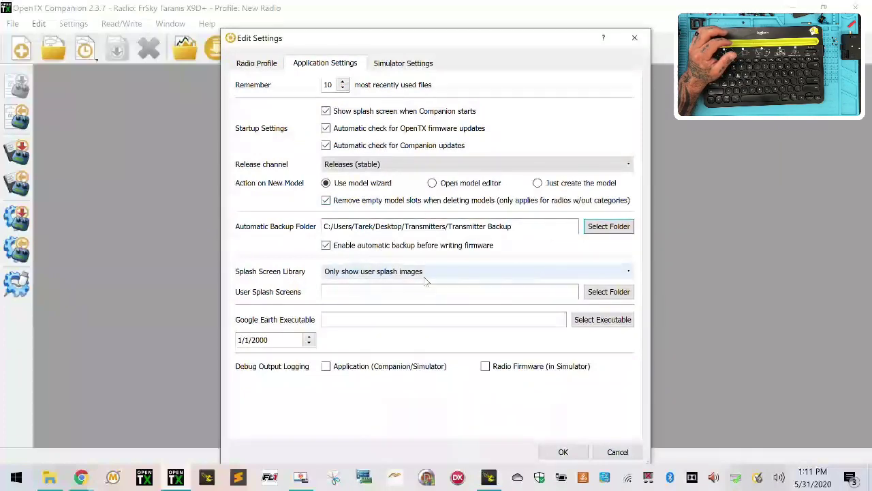
click(563, 452)
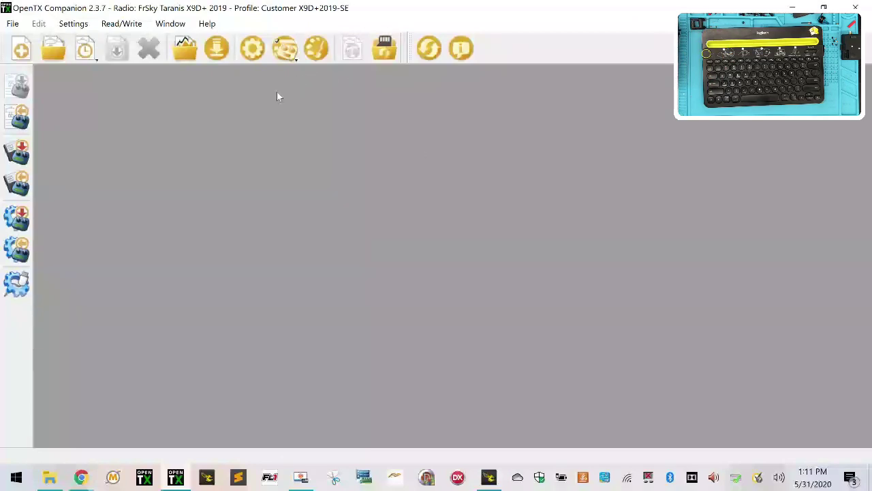
Check for updates in the Downloads dialog and start downloading the radio firmware.
click(217, 48)
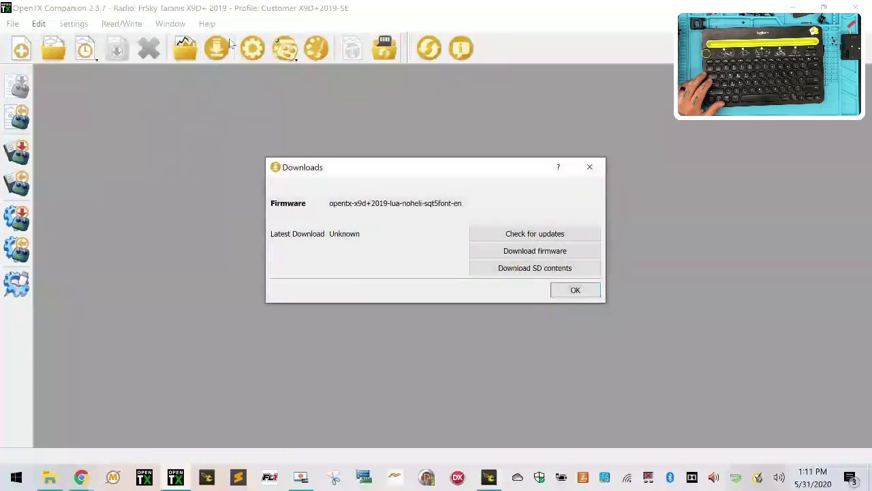
click(552, 234)
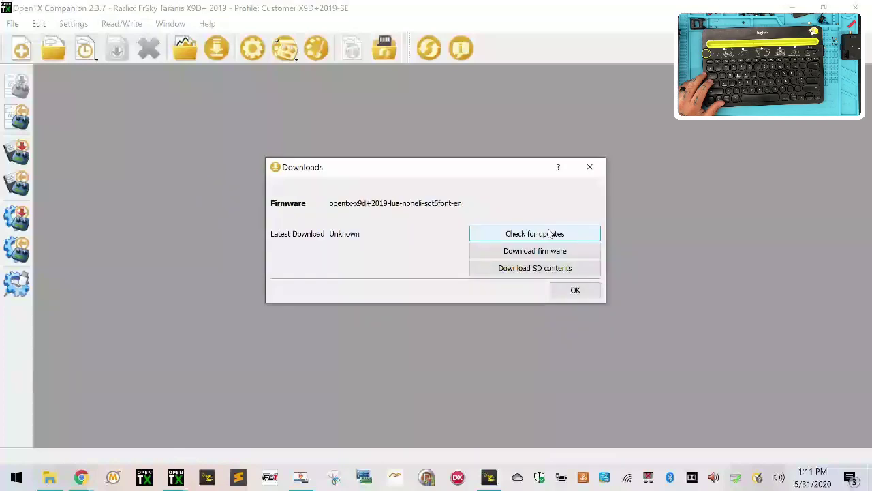
click(501, 276)
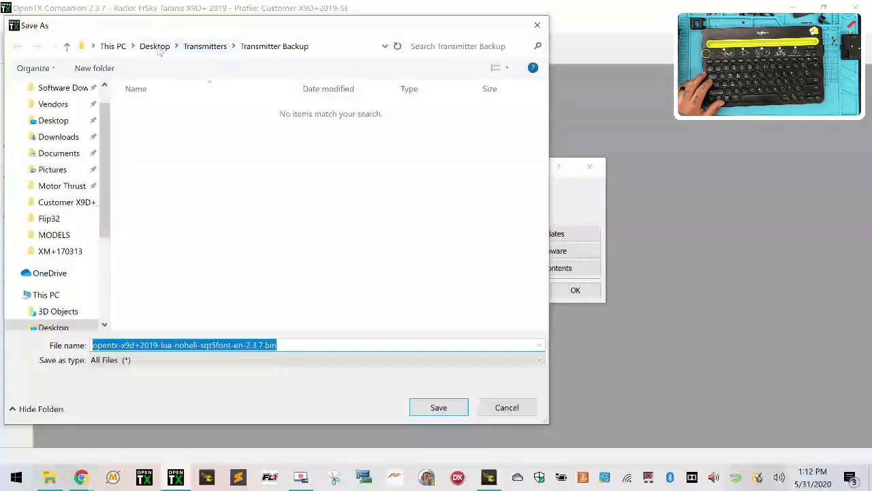
In the firmware save dialog, create a folder named OpenTX-FW inside Transmitters' Customer X9D+2019_SE folder and open it.
click(204, 46)
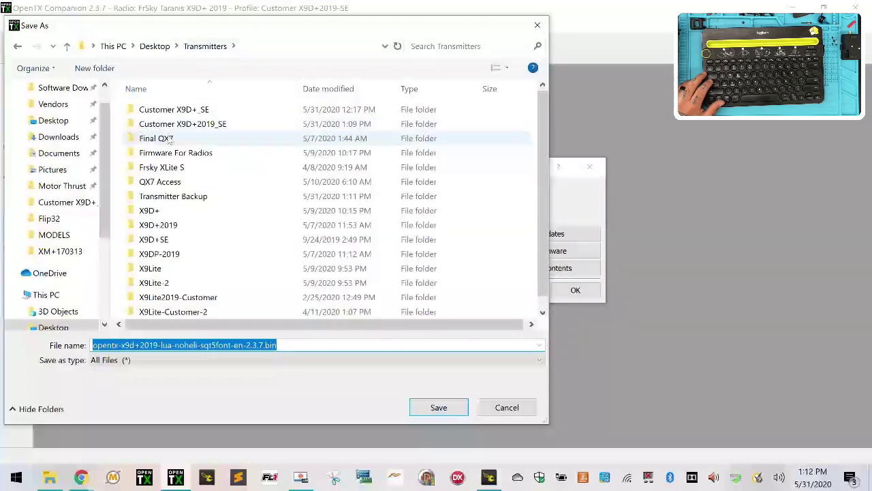
double_click(228, 124)
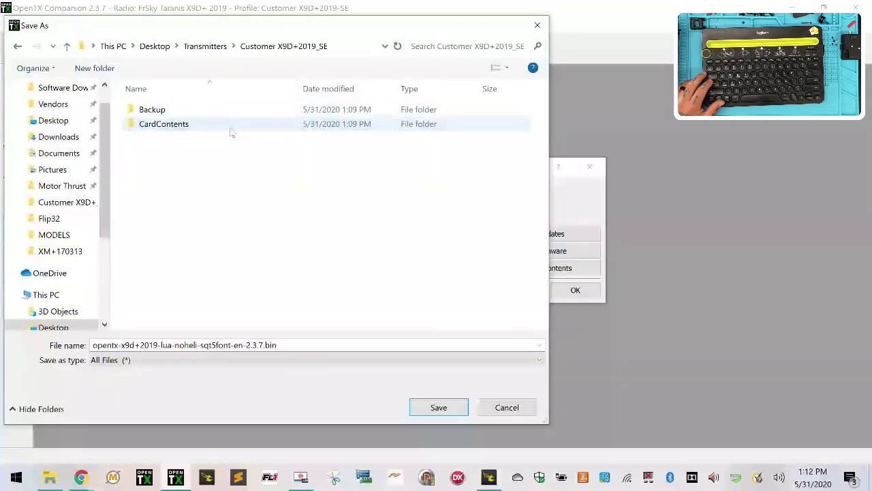
click(93, 69)
text(OpenTX-FW)
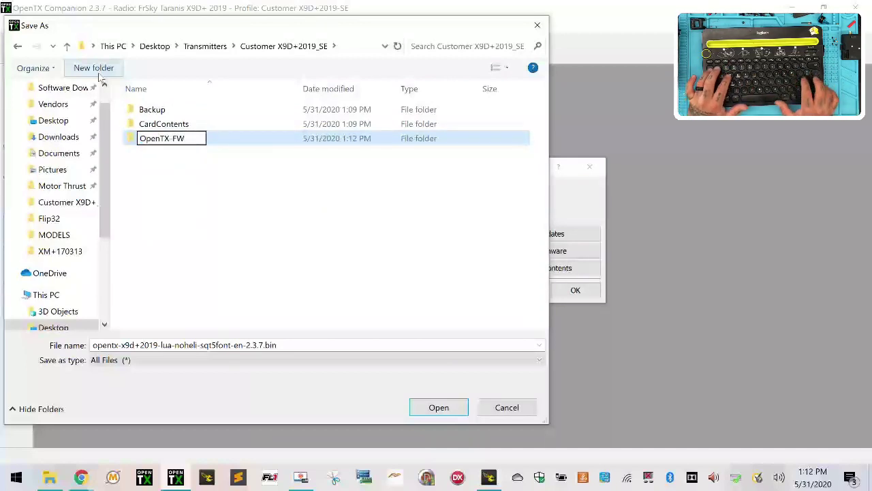
click(171, 156)
double_click(161, 139)
Shorten the firmware file name to opentx-2.3.7.bin, save it, and decline writing the firmware to the radio.
click(247, 346)
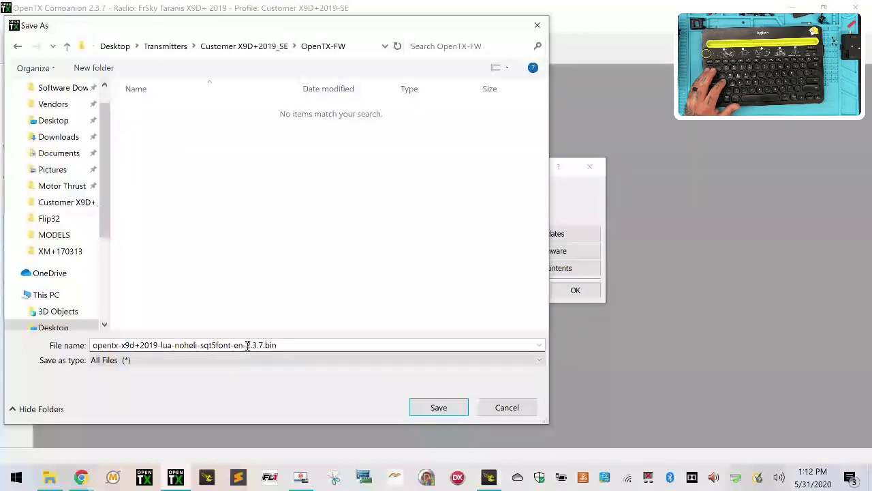
double_click(247, 344)
click(140, 345)
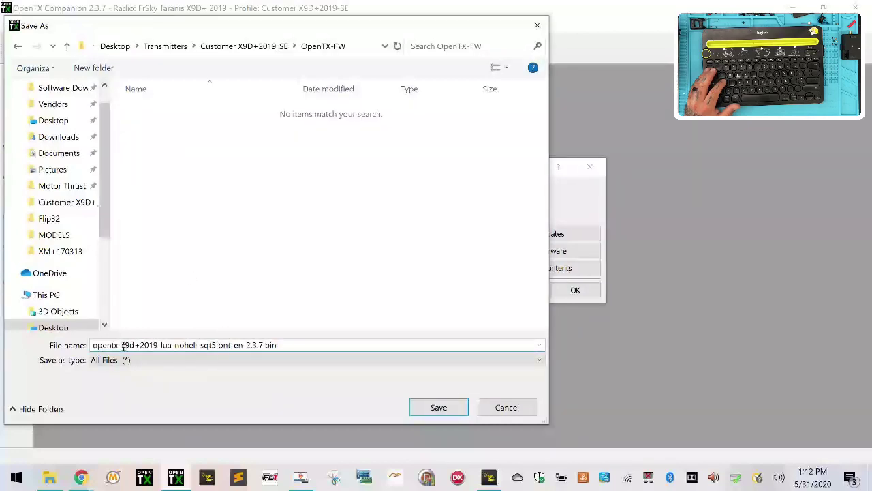
drag(122, 346, 220, 344)
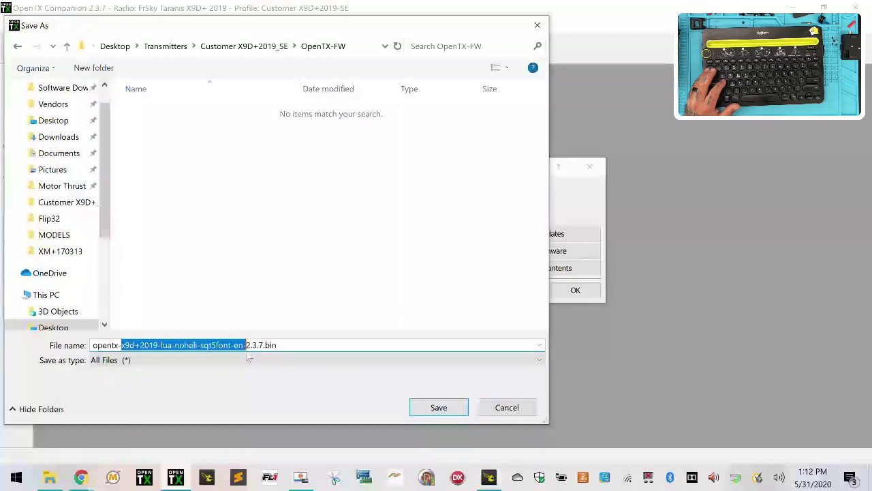
key(BackSpace)
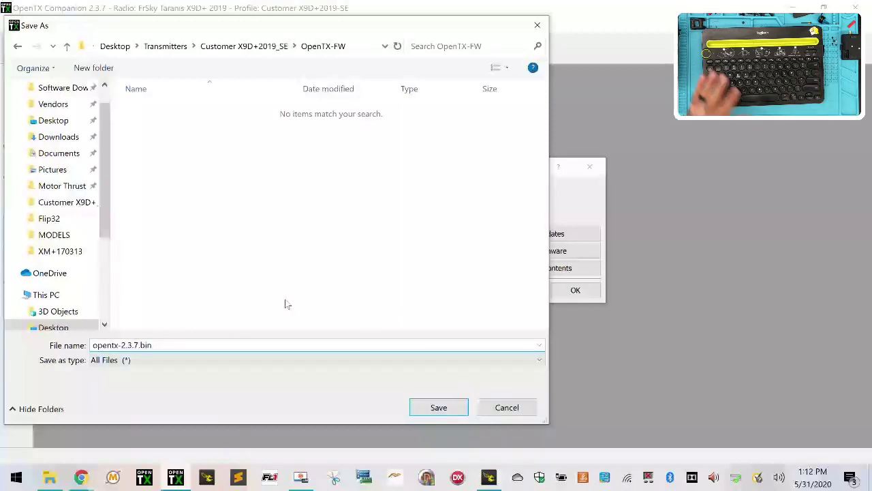
click(438, 409)
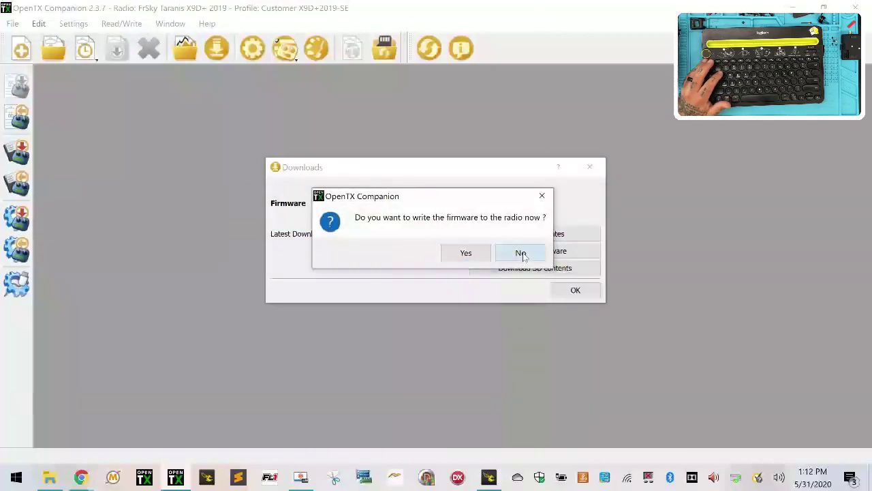
click(521, 254)
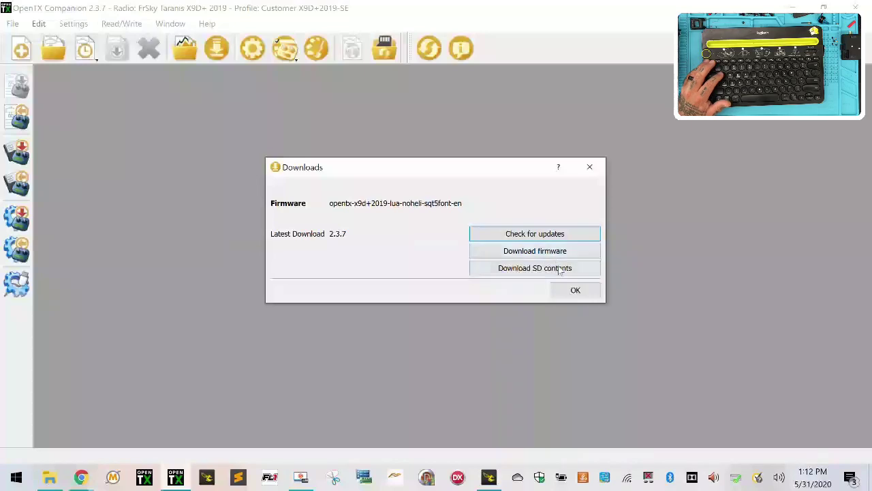
Request the SD contents download and download sdcard-212x64-2.3V0026.zip from the OpenTX release index.
click(563, 269)
drag(443, 157, 518, 32)
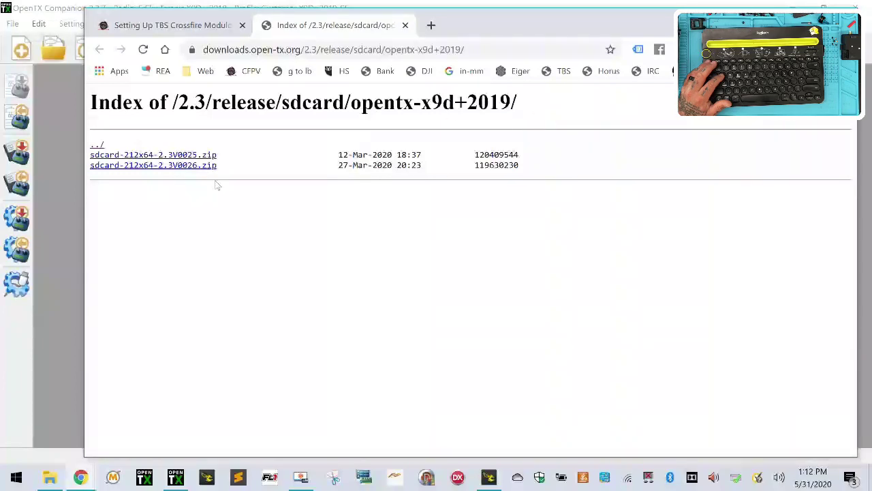
click(184, 170)
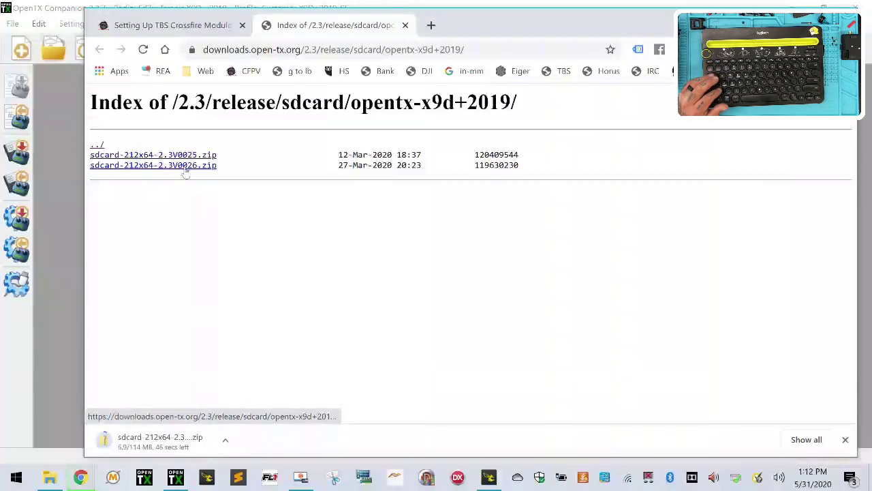
Open frsky-rc.com in a new browser tab and go from its download page to the Taranis X9D Plus 2019 page.
click(432, 25)
click(432, 50)
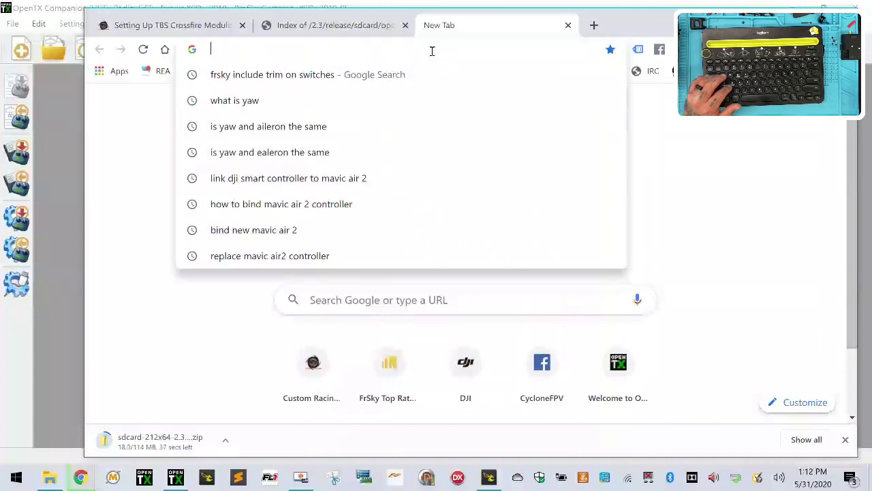
text(frsky-rc.com)
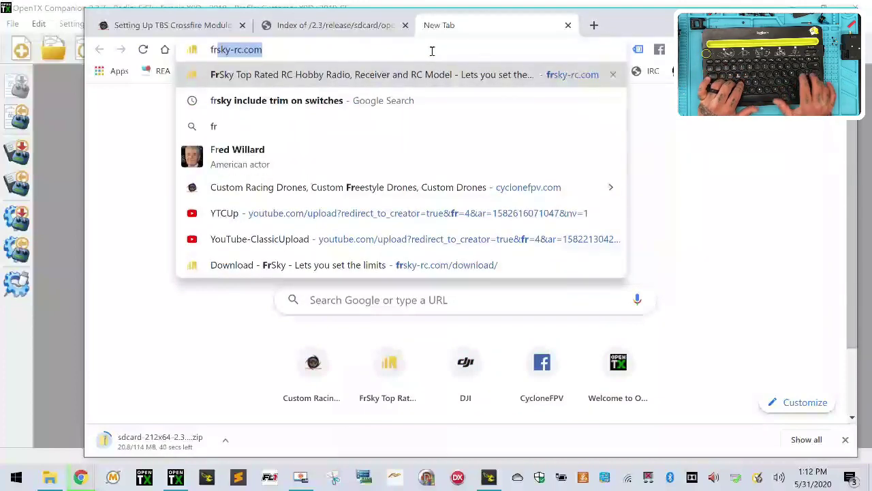
key(Return)
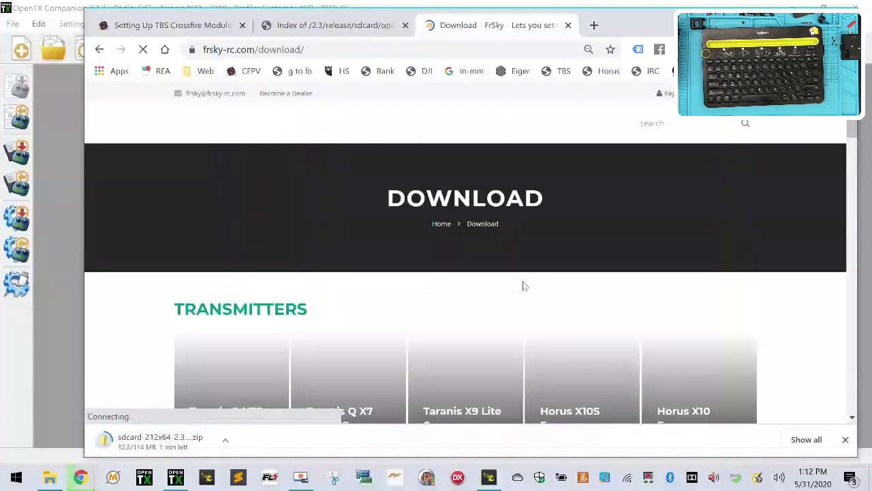
scroll(522, 285, down, 6)
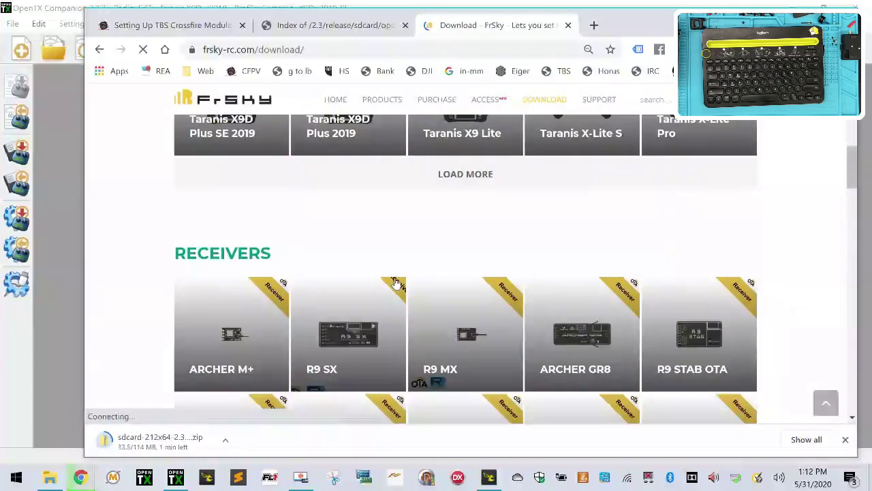
scroll(395, 283, up, 2)
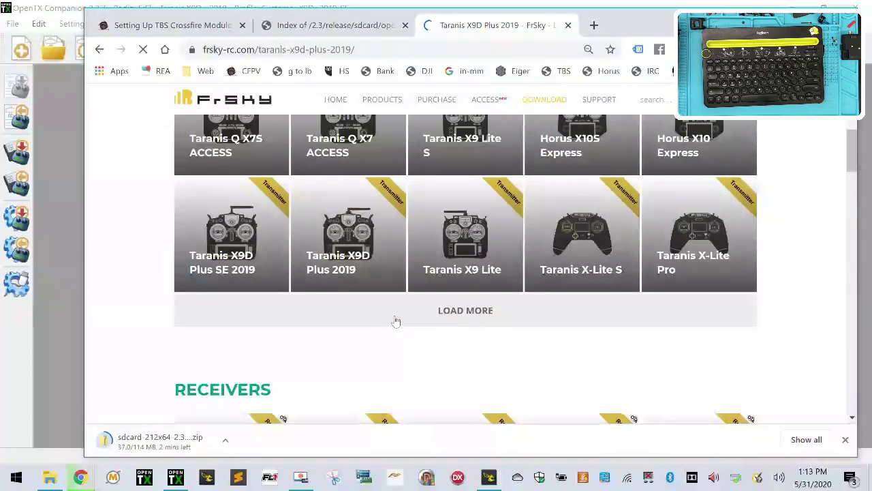
scroll(175, 286, down, 2)
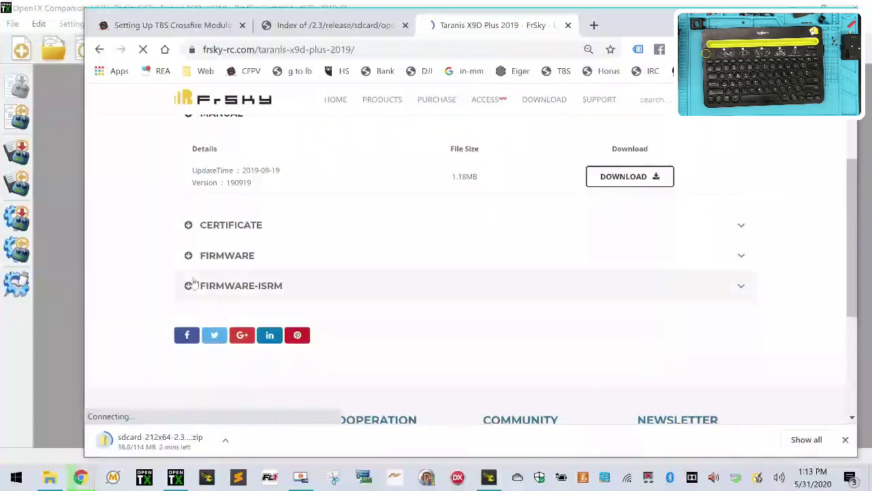
Expand the FIRMWARE-ISRM section and download the ISRM v1.1.3 firmware dated 2019-08-14.
click(192, 285)
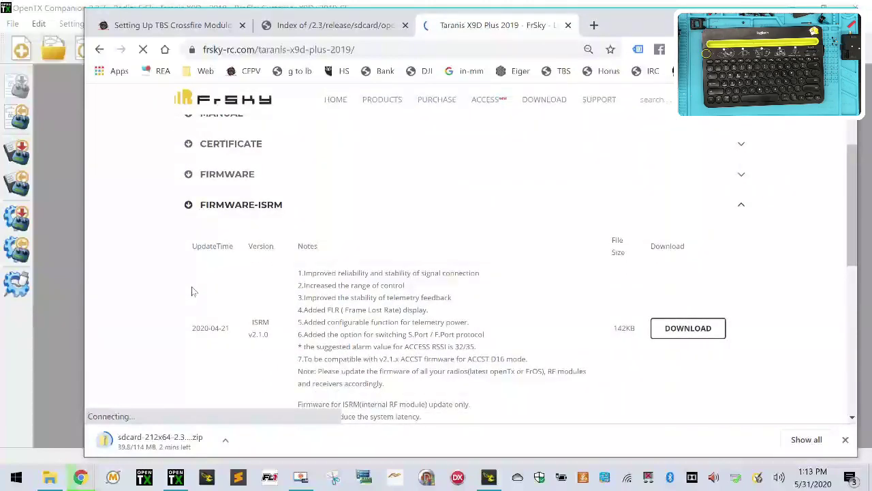
scroll(241, 296, down, 2)
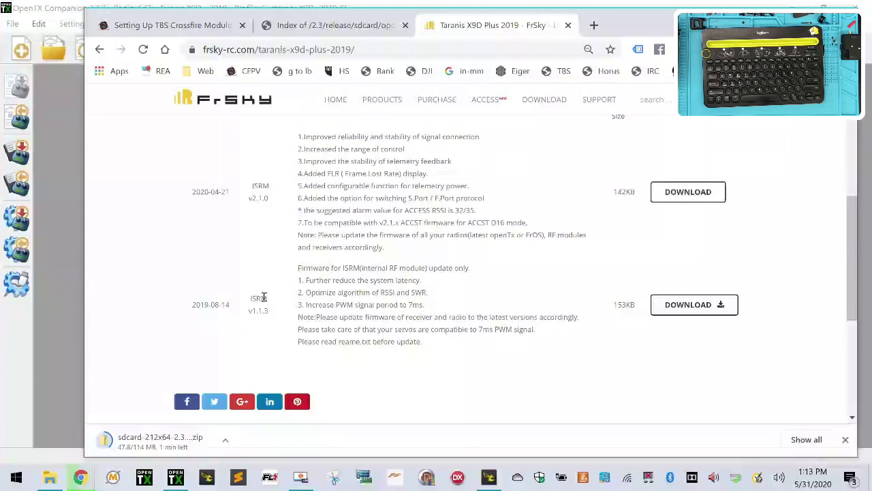
click(698, 312)
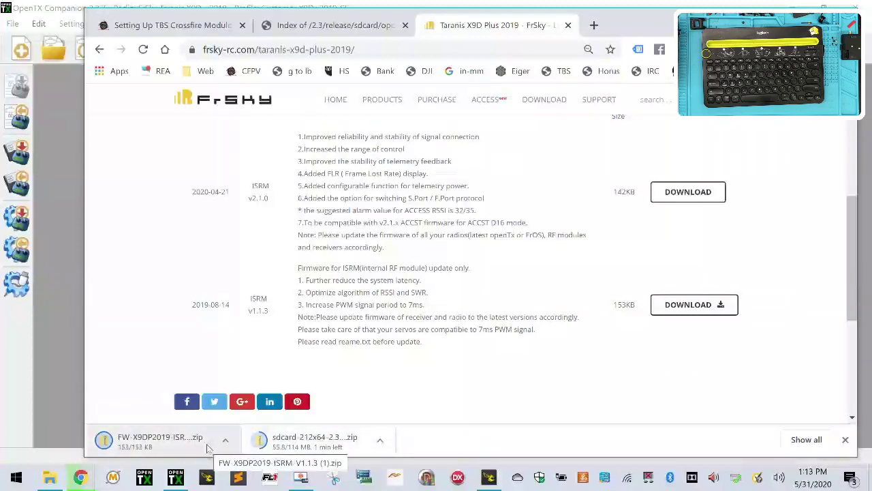
Show the downloaded ISRM firmware zip in its folder and copy the file.
click(228, 441)
click(273, 395)
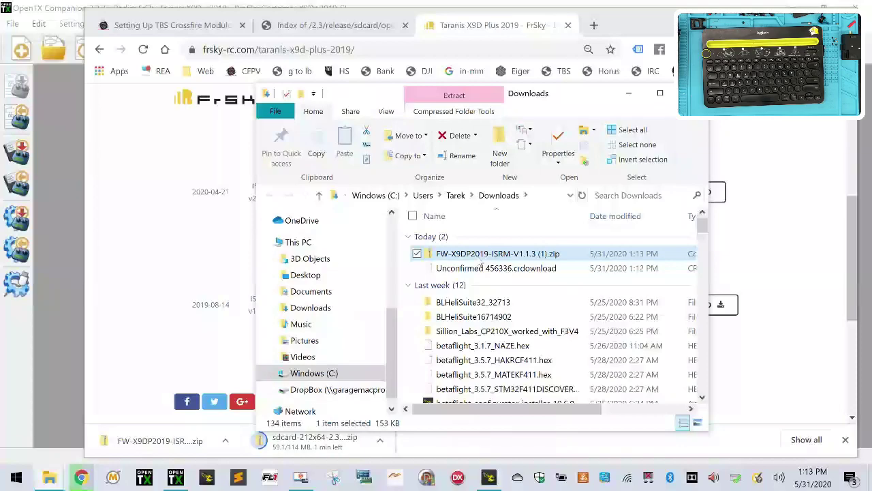
right_click(467, 253)
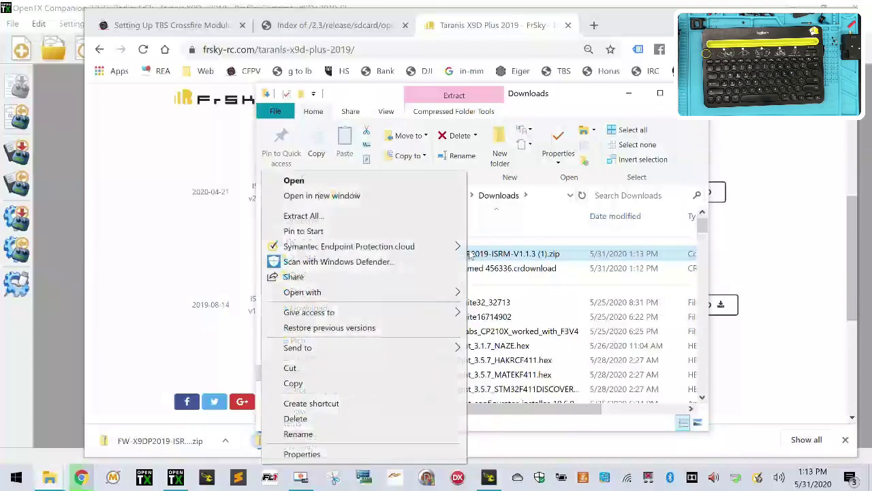
click(344, 382)
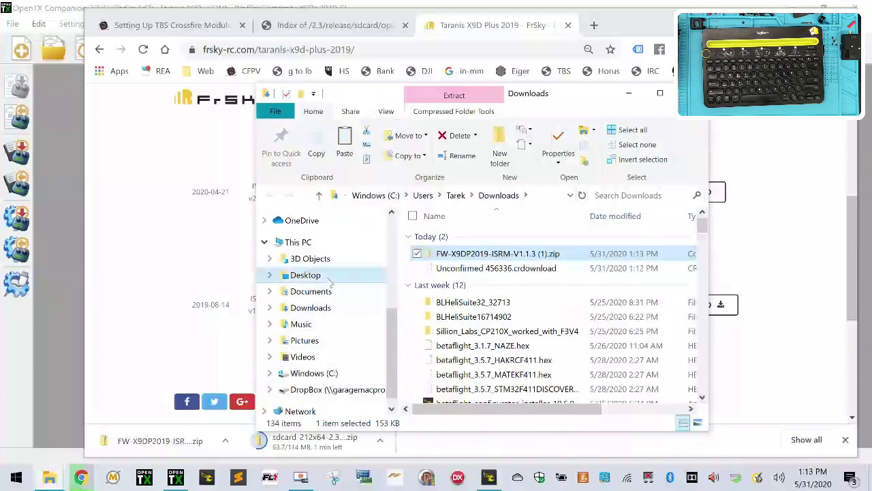
Create a folder named FrSkyTX-FW in Customer X9D+2019_SE within the Desktop's Transmitters folder.
click(304, 275)
double_click(482, 266)
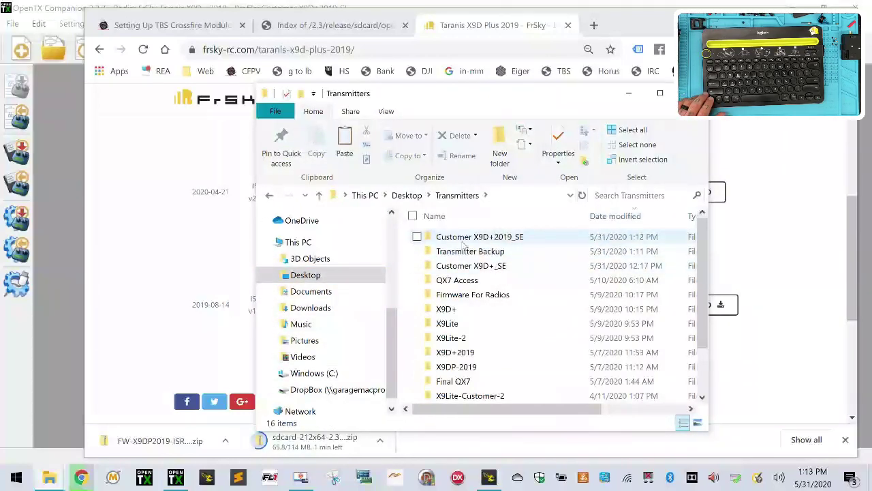
double_click(473, 238)
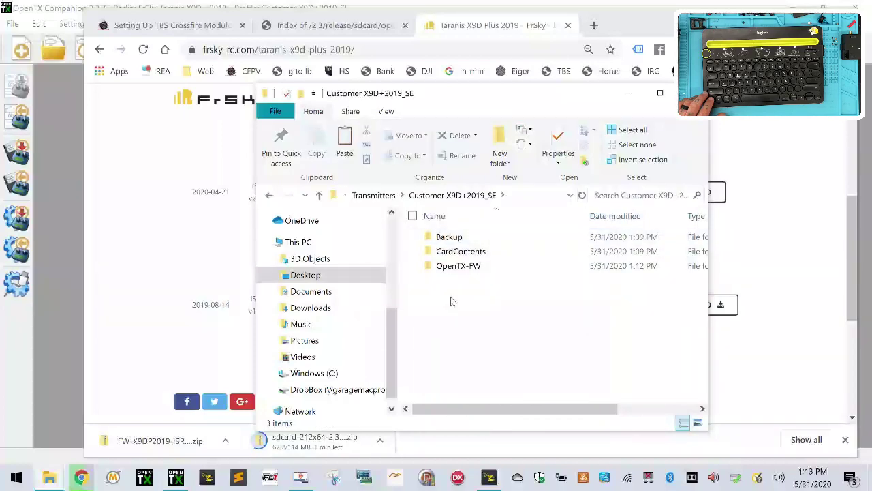
right_click(453, 299)
mouse_move(399, 268)
click(478, 267)
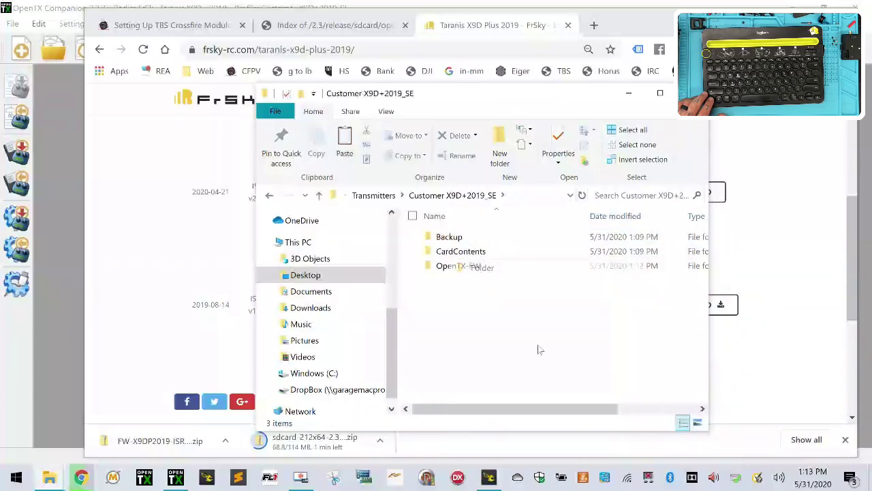
text(F)
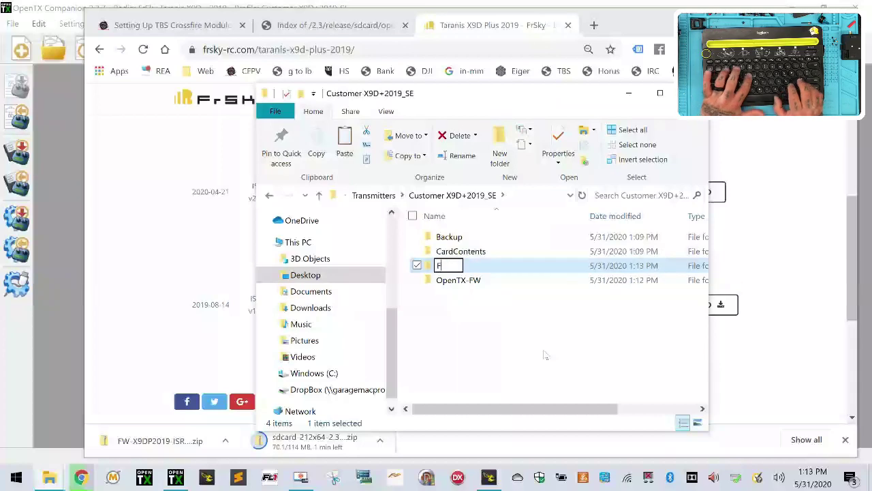
text(rsKy)
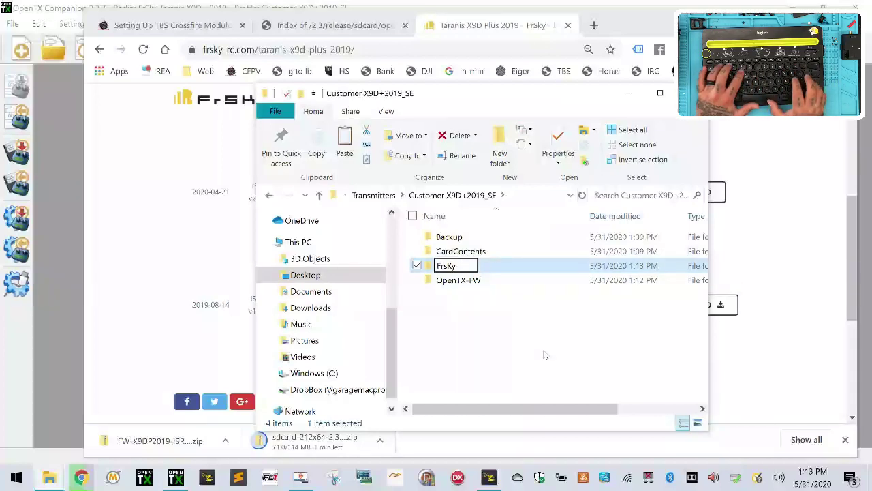
key(BackSpace)
key(BackSpace)
text(Sky T)
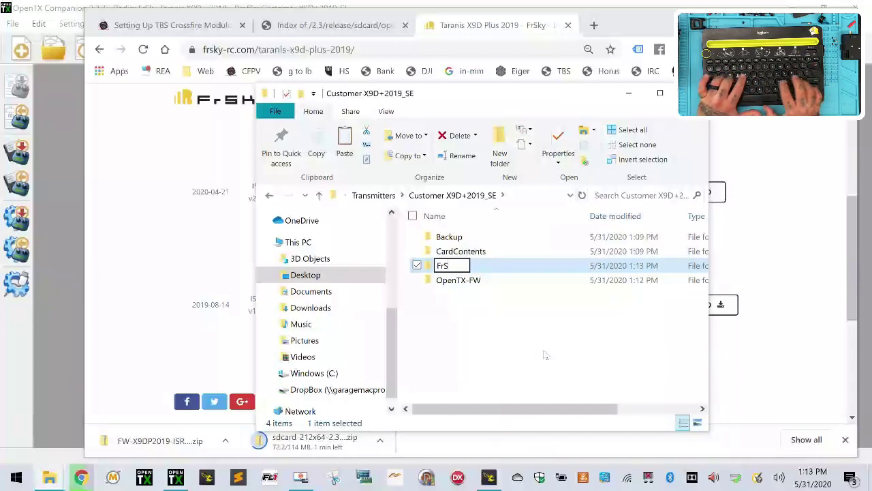
key(BackSpace)
key(BackSpace)
text(TX-FW)
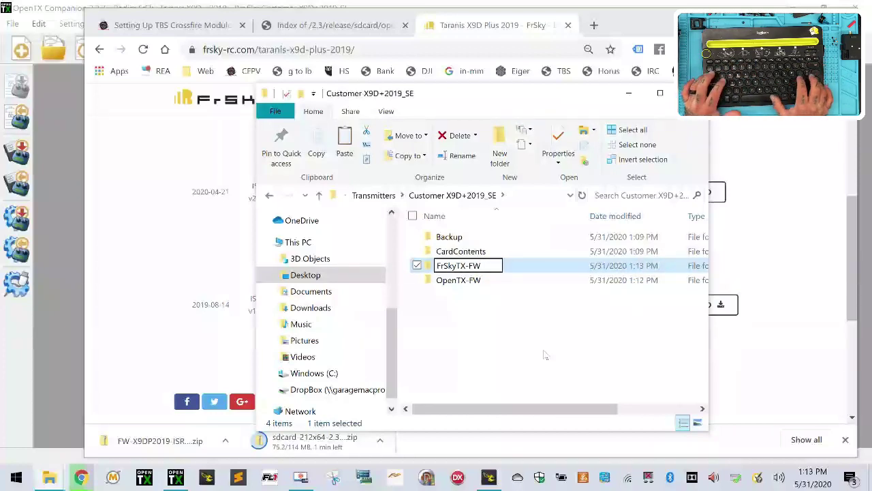
key(Return)
Open the FrSkyTX-FW folder and paste the copied ISRM firmware zip into it.
double_click(469, 270)
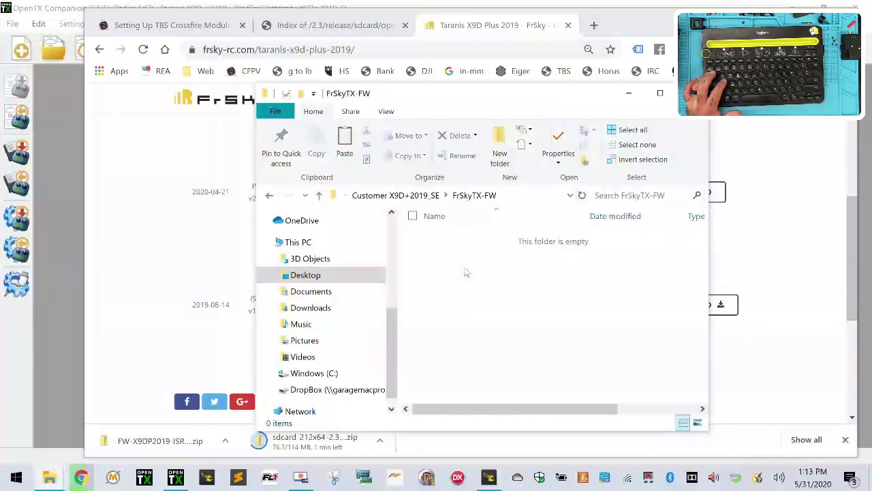
right_click(465, 269)
click(402, 136)
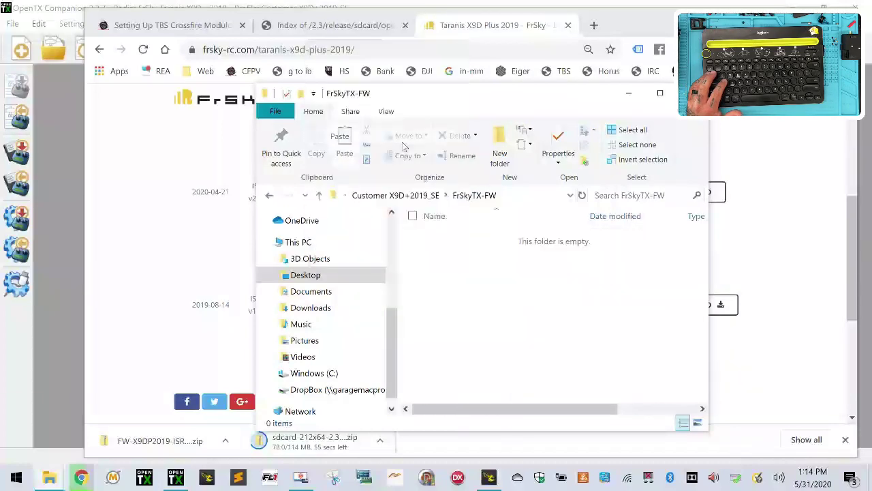
Extract the ISRM firmware zip within FrSkyTX-FW and open the extracted FW-X9DP2019-ISRM-V1.1.3 folder.
right_click(481, 237)
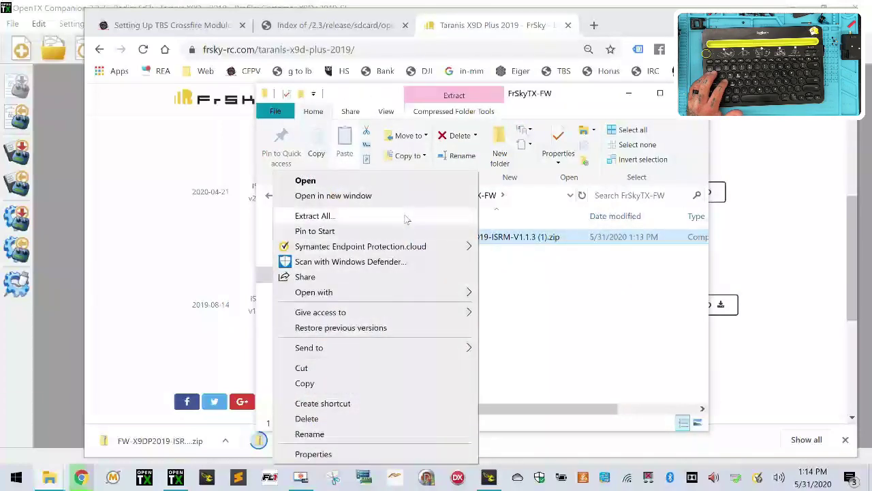
click(314, 213)
click(565, 379)
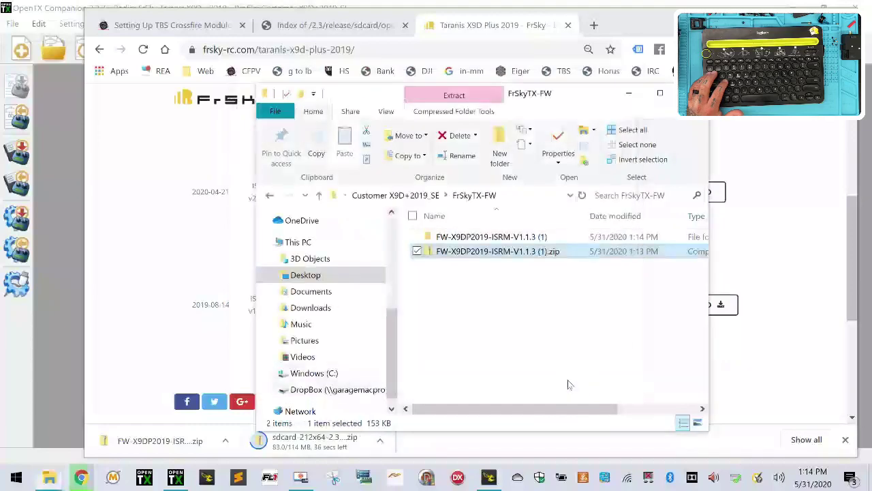
double_click(488, 254)
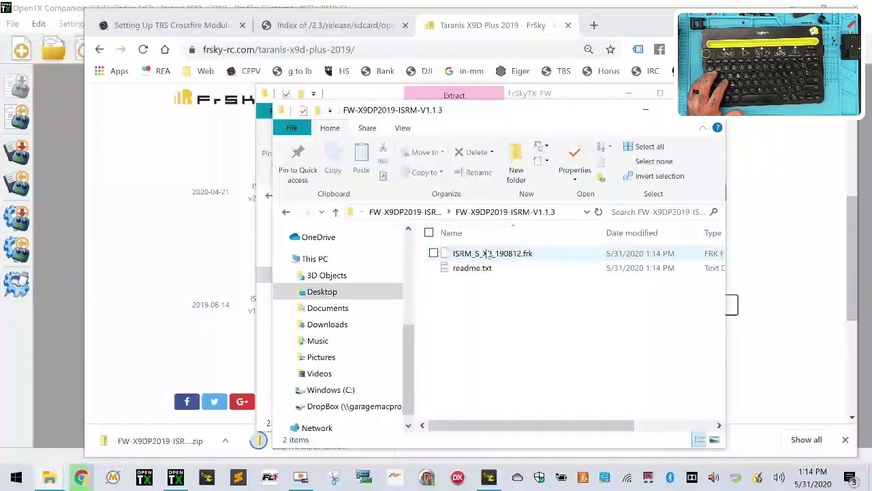
Move the inner FW-X9DP2019-ISRM-V1.1.3 folder out of its duplicate-named parent folder and directly into FrSkyTX-FW.
click(428, 213)
click(389, 212)
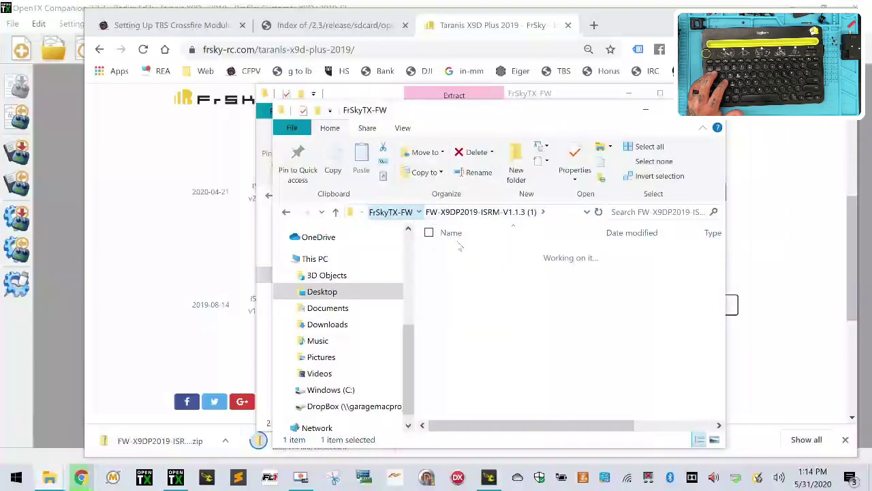
double_click(499, 254)
right_click(499, 254)
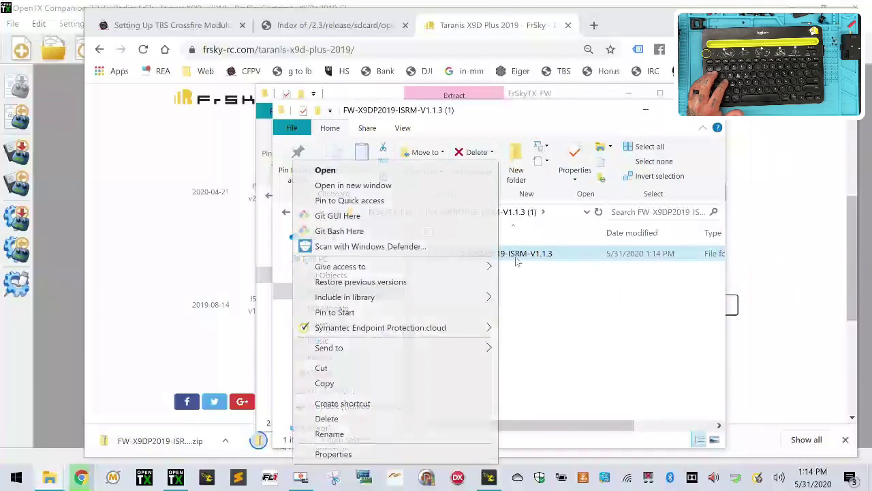
click(414, 368)
click(389, 211)
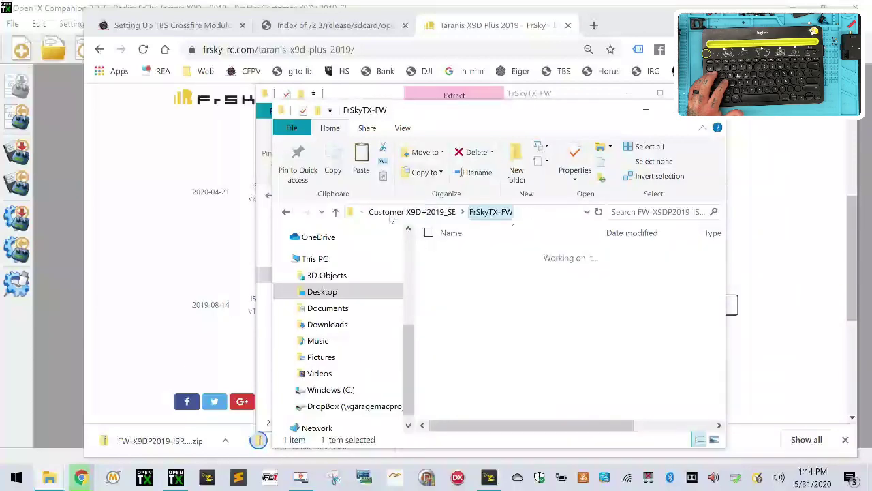
right_click(483, 300)
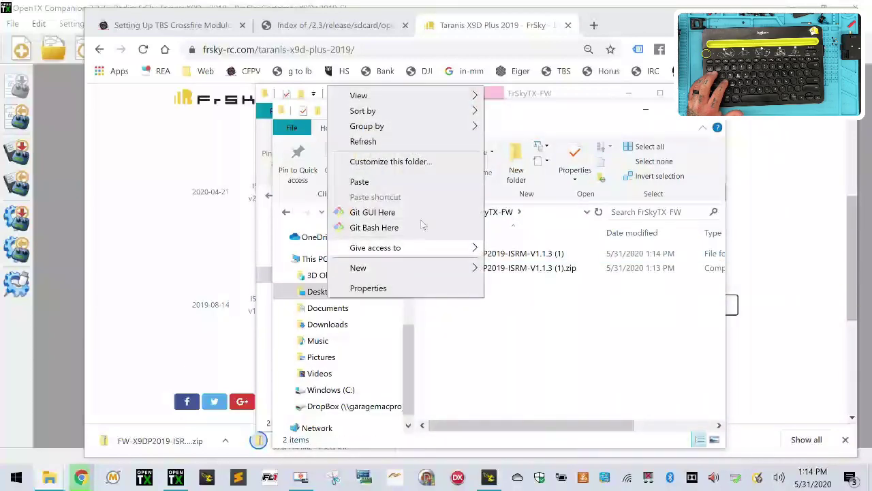
click(424, 182)
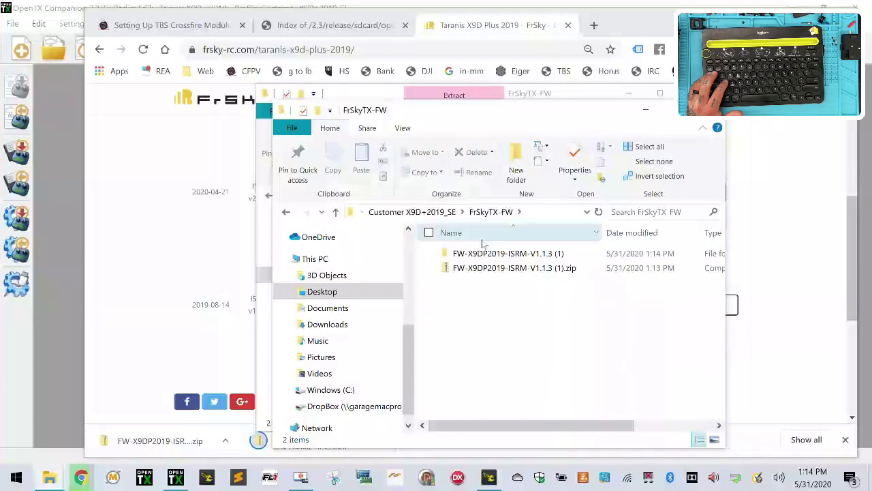
click(471, 331)
key(Up)
key(Up)
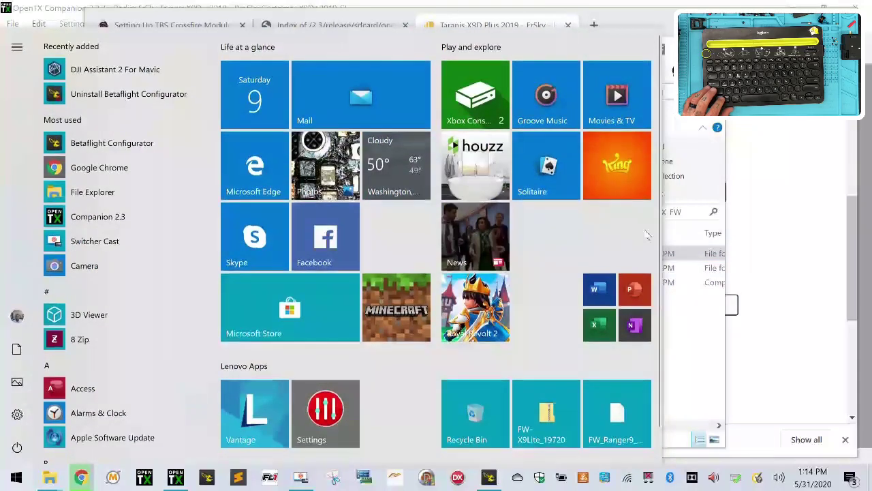
click(793, 269)
Bring the FrSkyTX-FW folder window back to the front and check the contents of the extracted firmware folders.
mouse_move(50, 477)
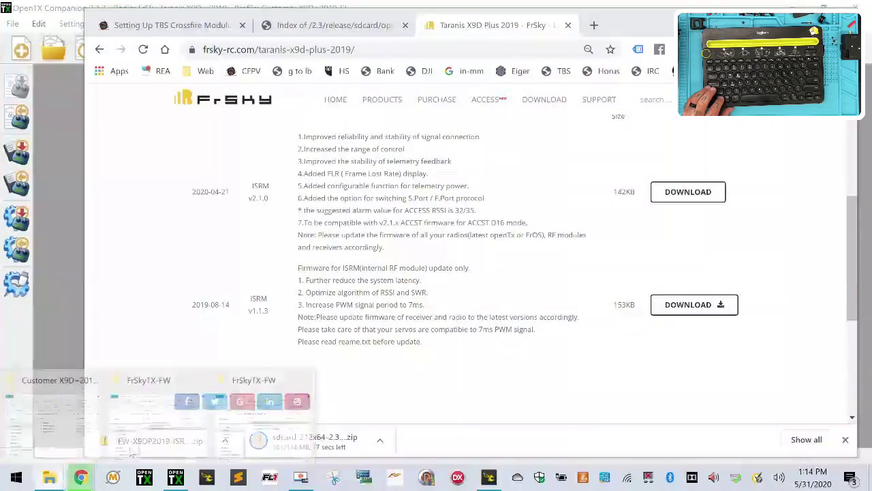
click(252, 418)
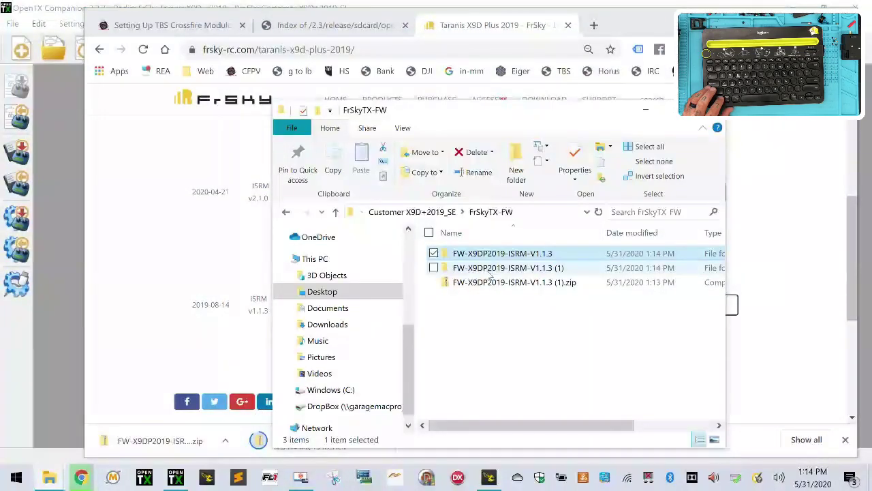
double_click(477, 266)
click(390, 212)
double_click(505, 253)
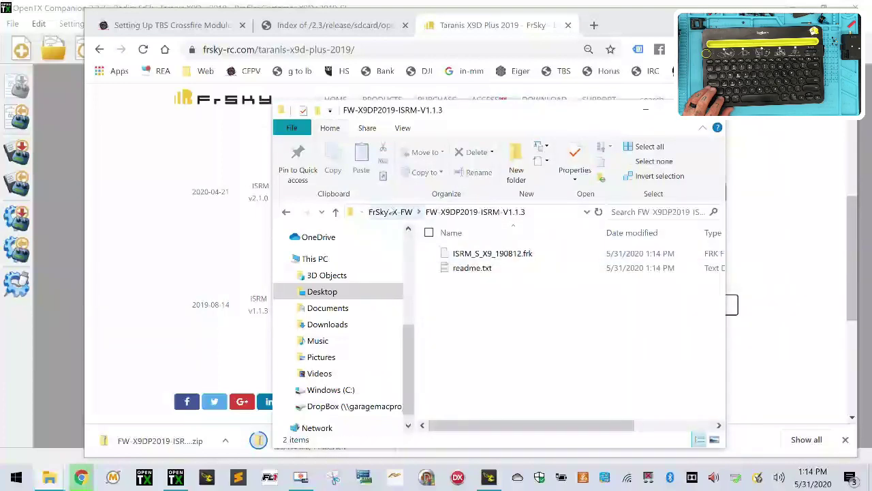
click(407, 212)
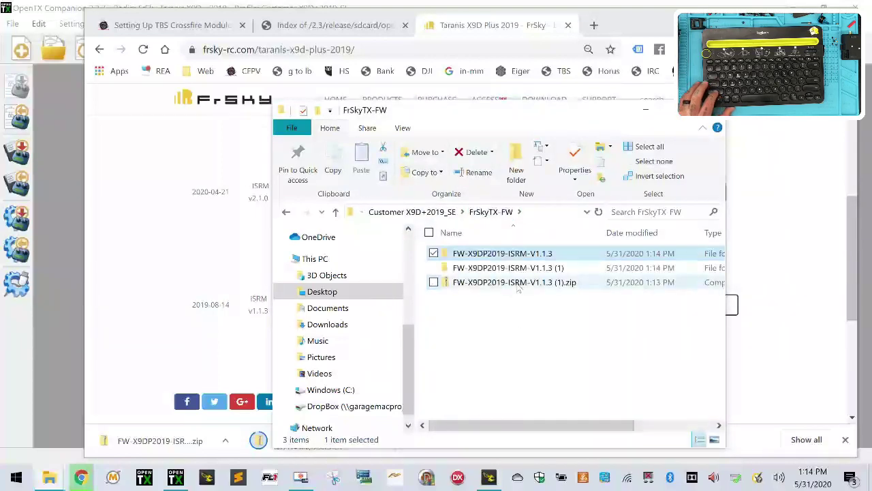
Delete the FW-X9DP2019-ISRM-V1.1.3 (1) folder and its zip file from FrSkyTX-FW.
click(510, 268)
ctrl+click(512, 283)
right_click(512, 288)
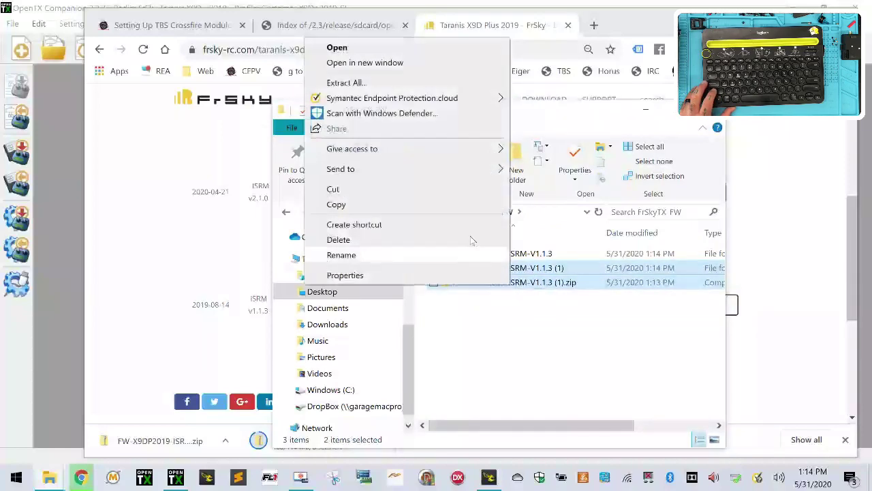
click(400, 242)
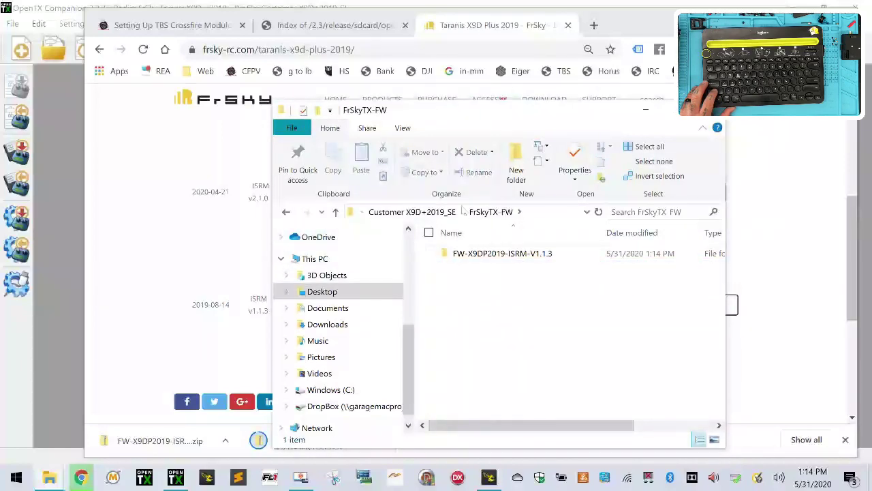
Go up to the Customer X9D+2019_SE folder and check the contents of OpenTX-FW and FrSkyTX-FW.
click(431, 214)
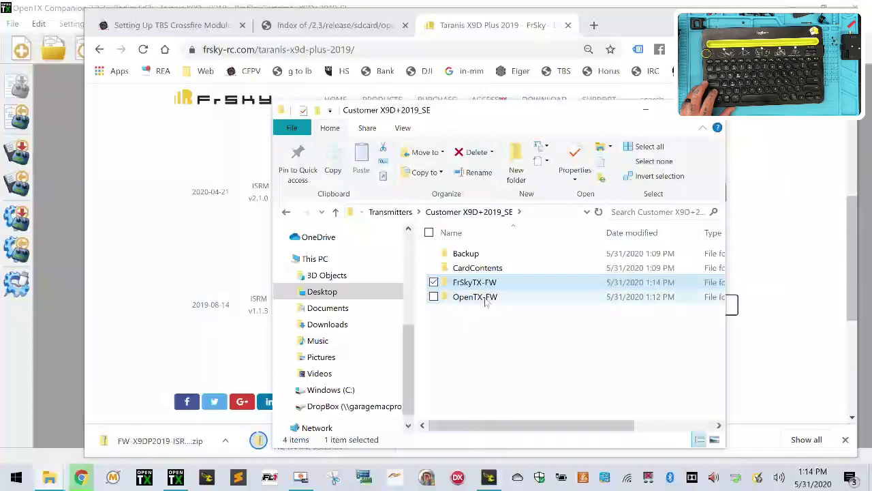
double_click(477, 297)
click(412, 212)
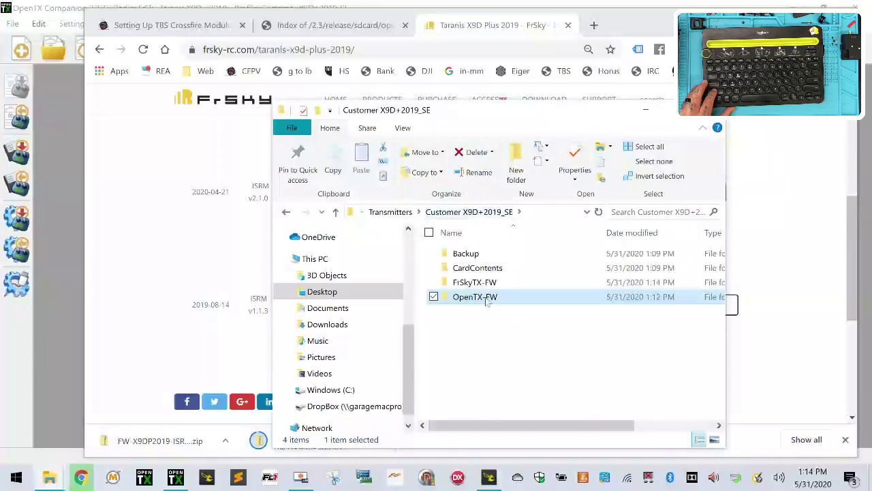
double_click(487, 283)
click(379, 211)
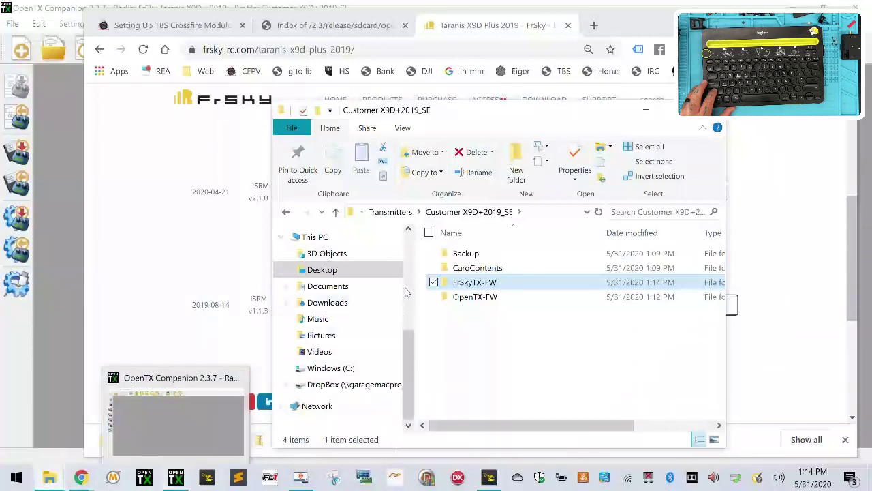
Download TBS Agent from the link in the Crossfire setup tutorial and launch TBSAgentSetup.exe.
click(230, 18)
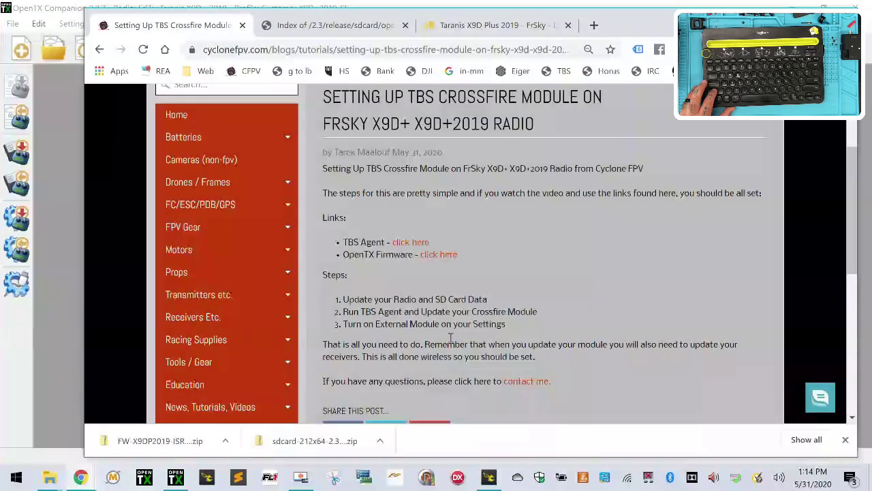
click(413, 244)
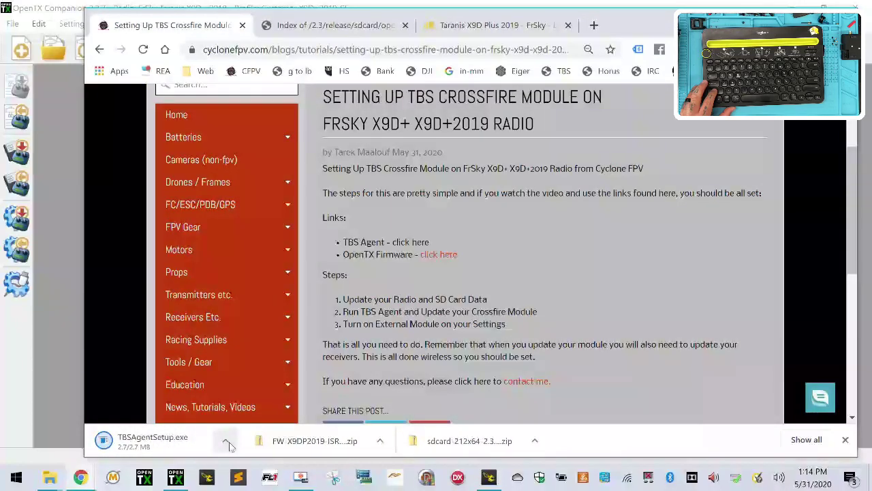
click(189, 441)
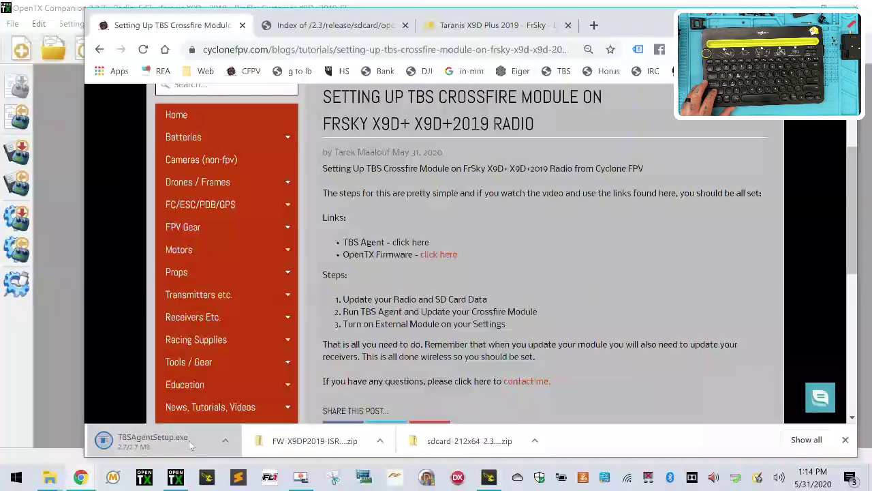
click(456, 320)
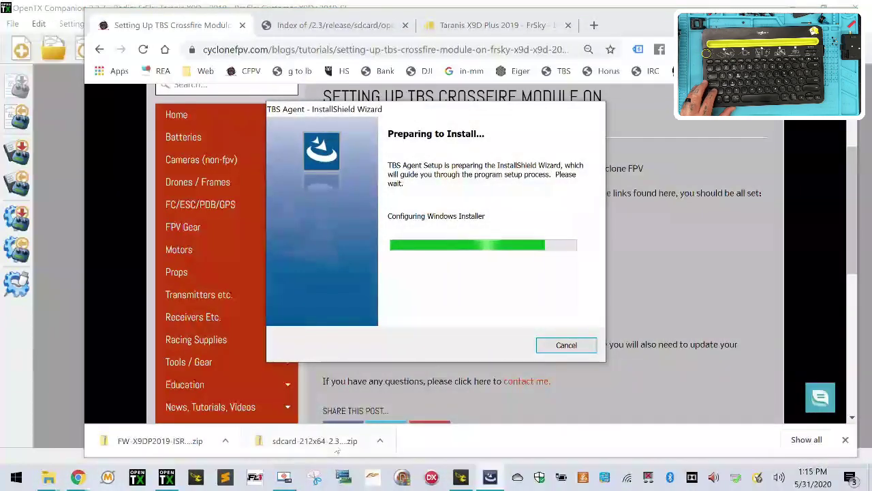
Show the downloaded sdcard-212x64-2.3V0026 (1).zip in its folder and cut the file.
click(381, 441)
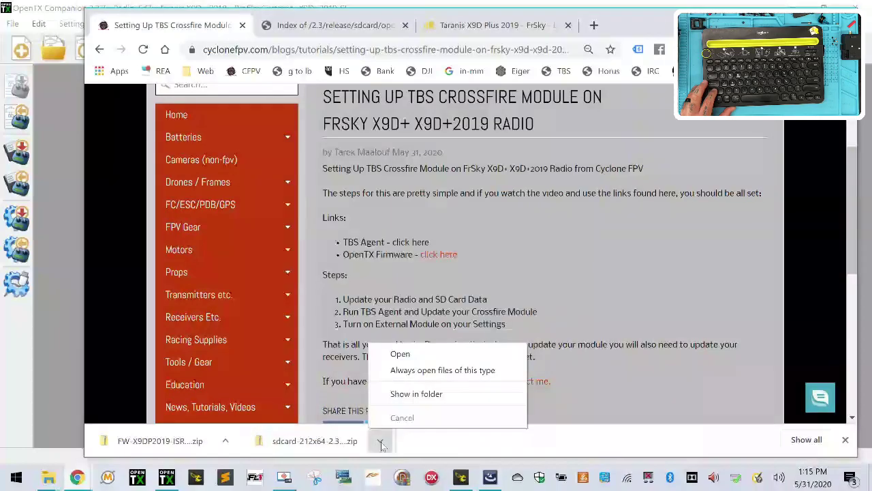
click(419, 393)
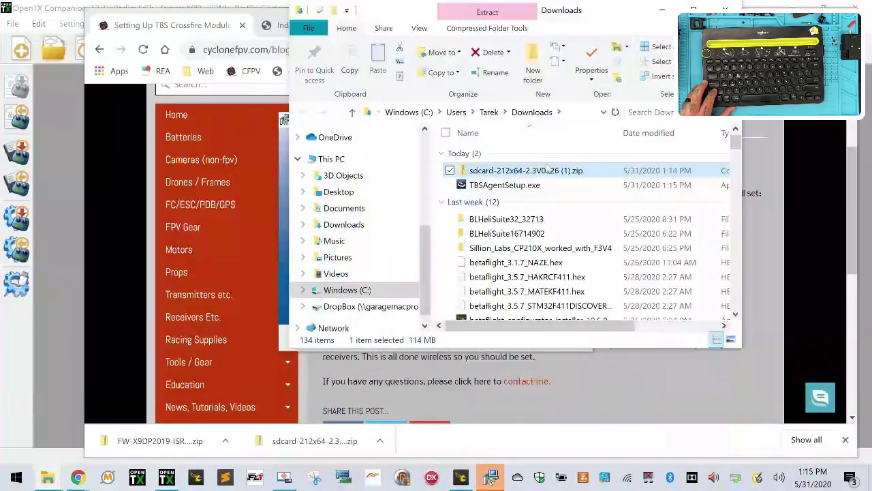
right_click(548, 175)
click(452, 362)
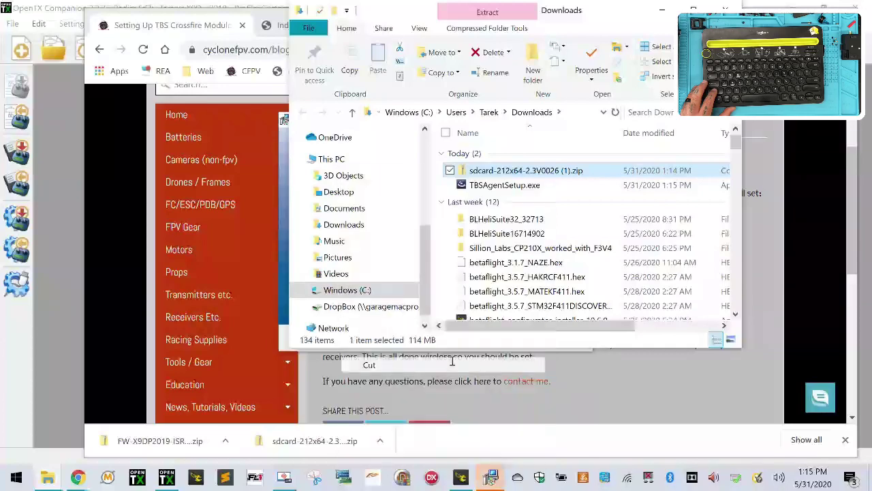
Paste the cut SD card zip into CardContents under Customer X9D+2019_SE in the Desktop's Transmitters folder.
click(355, 192)
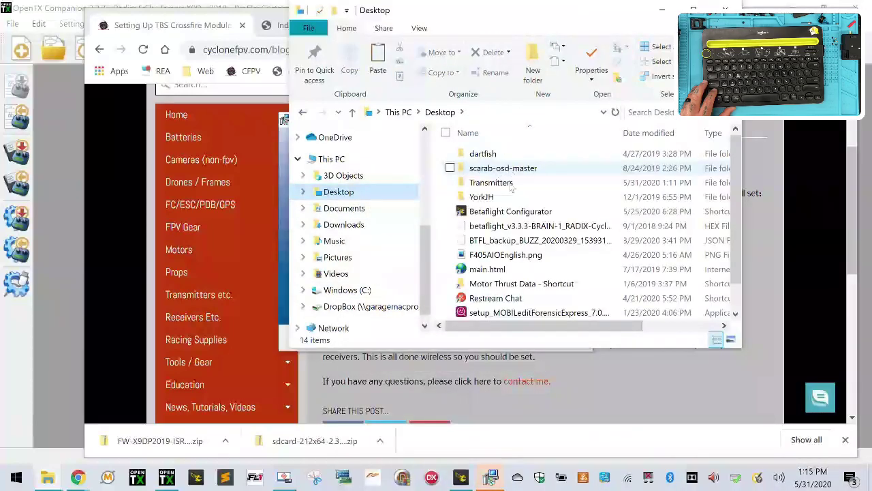
double_click(517, 171)
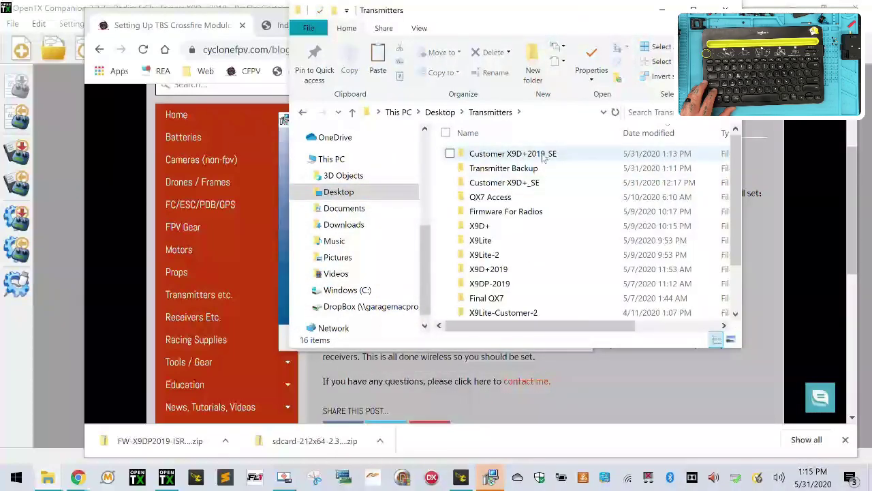
click(539, 156)
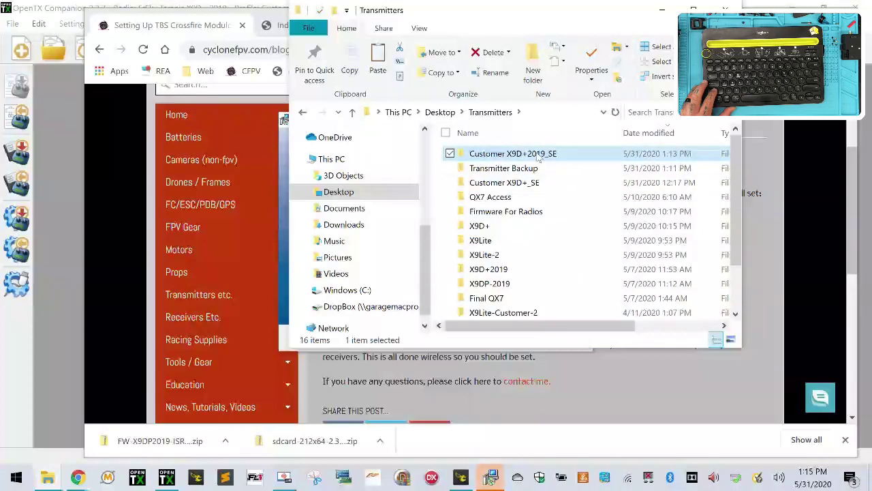
double_click(533, 152)
click(504, 171)
double_click(503, 171)
right_click(493, 224)
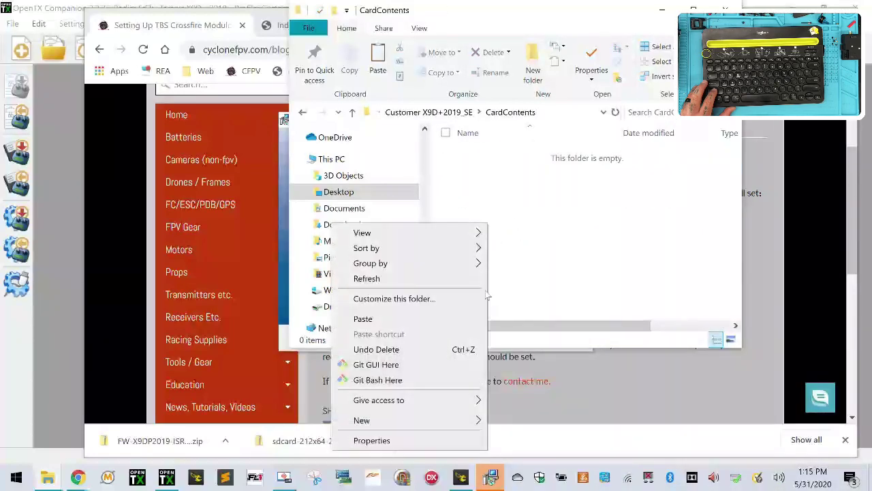
click(439, 327)
Extract sdcard-212x64-2.3V0026 (1).zip within the CardContents folder.
right_click(516, 160)
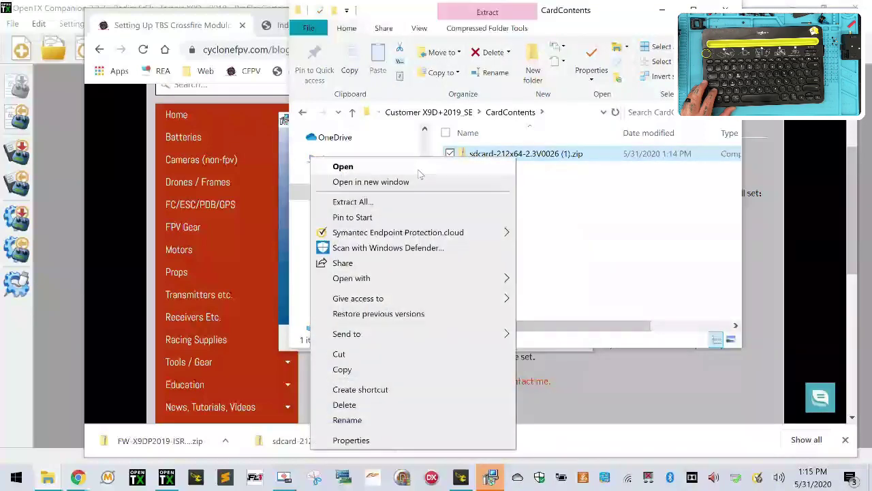
click(409, 201)
click(548, 379)
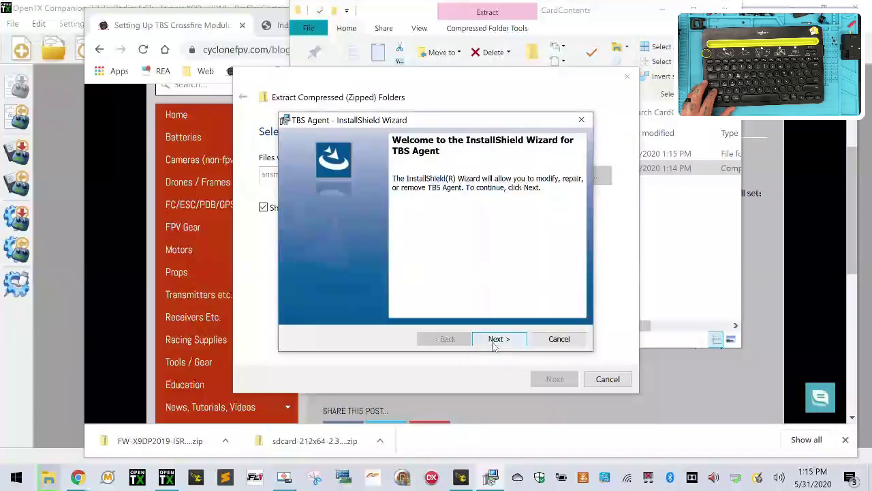
Complete the TBS Agent InstallShield Wizard using the Modify option.
click(497, 339)
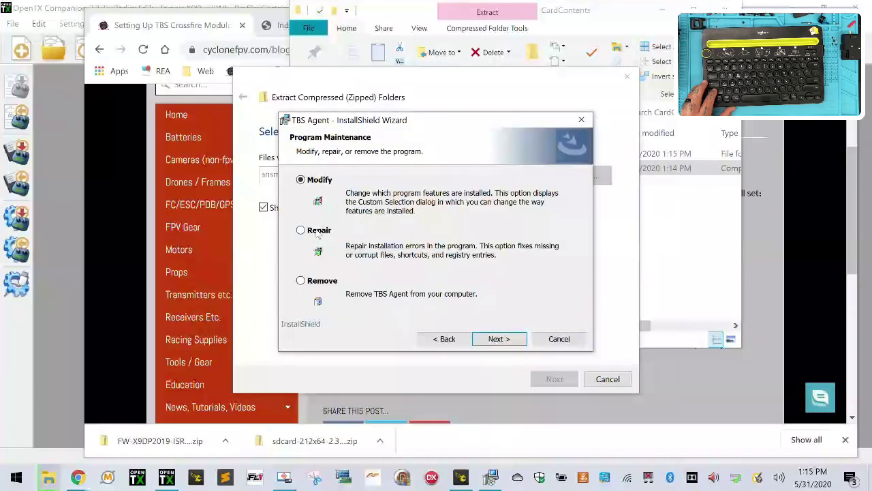
click(497, 339)
click(497, 343)
click(497, 345)
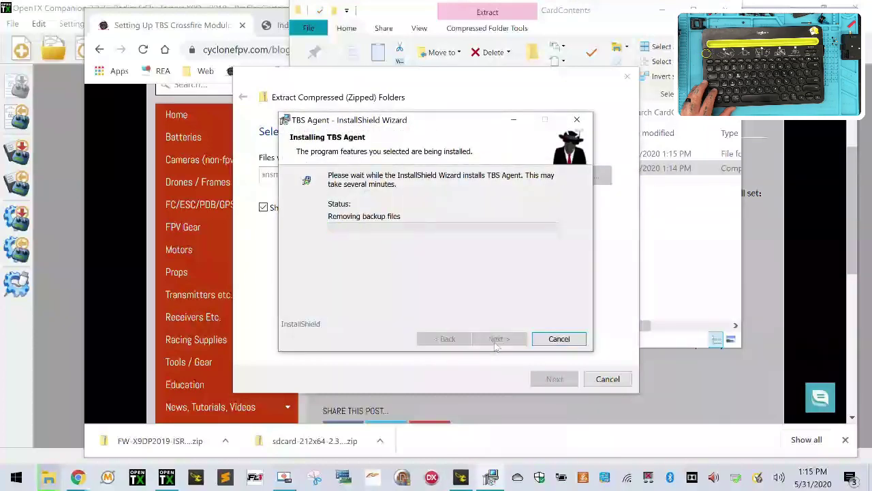
click(499, 341)
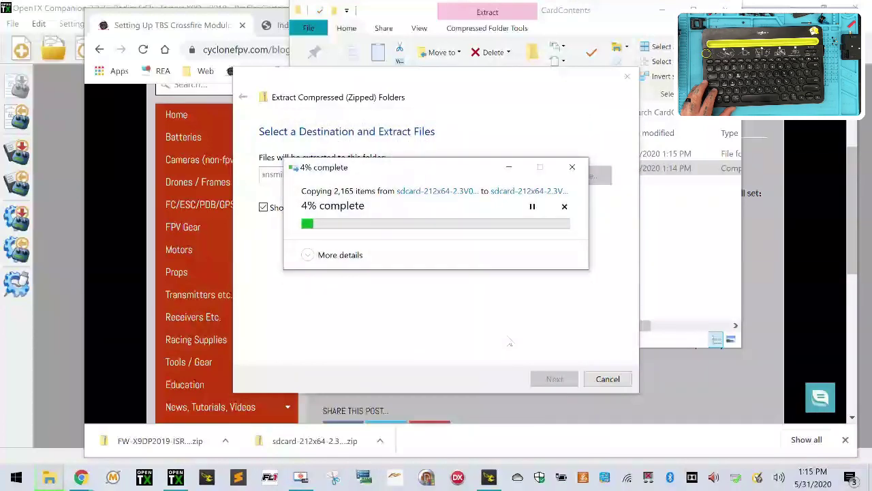
Find TBS Agent in the TBS group of the installed programs and pin it to the taskbar.
key(super)
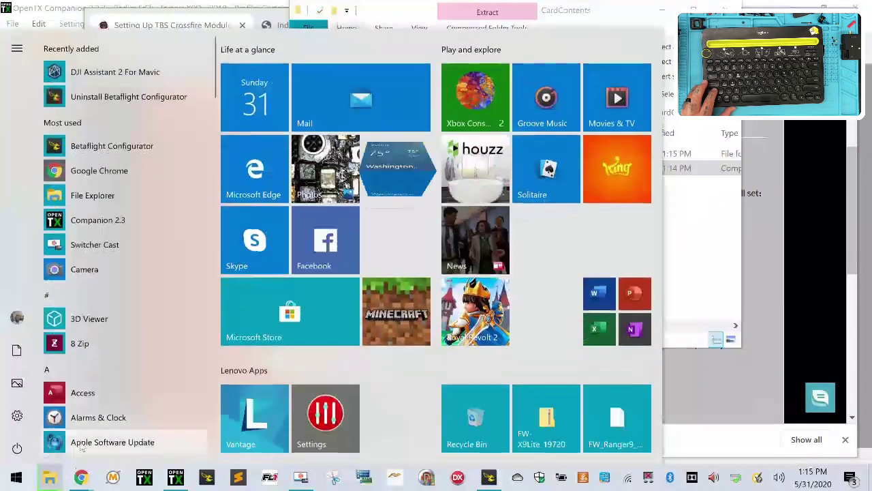
scroll(95, 436, down, 5)
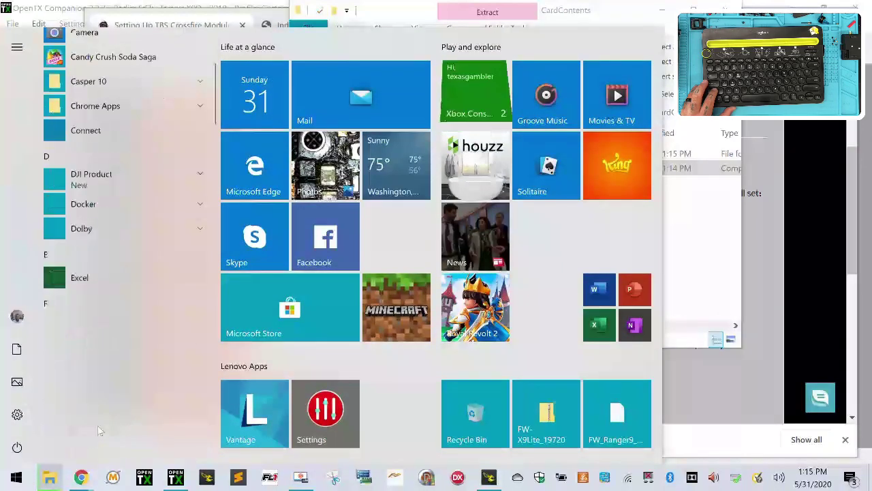
scroll(99, 431, down, 10)
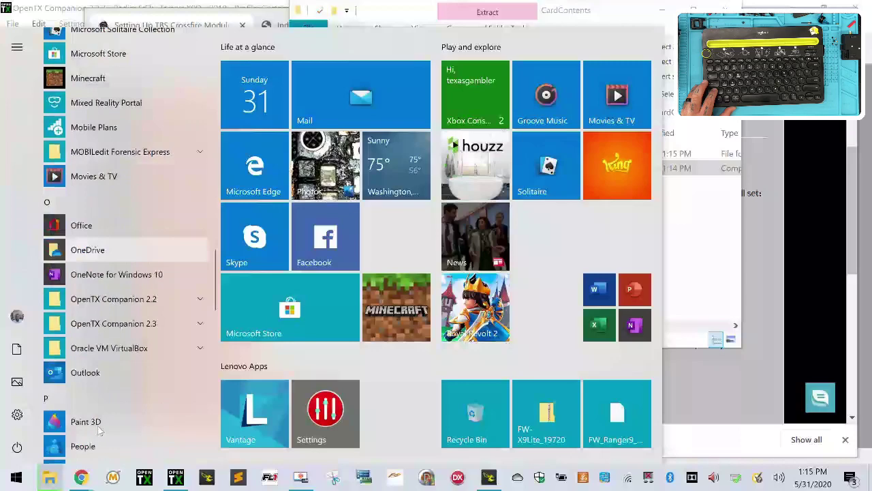
scroll(99, 430, down, 10)
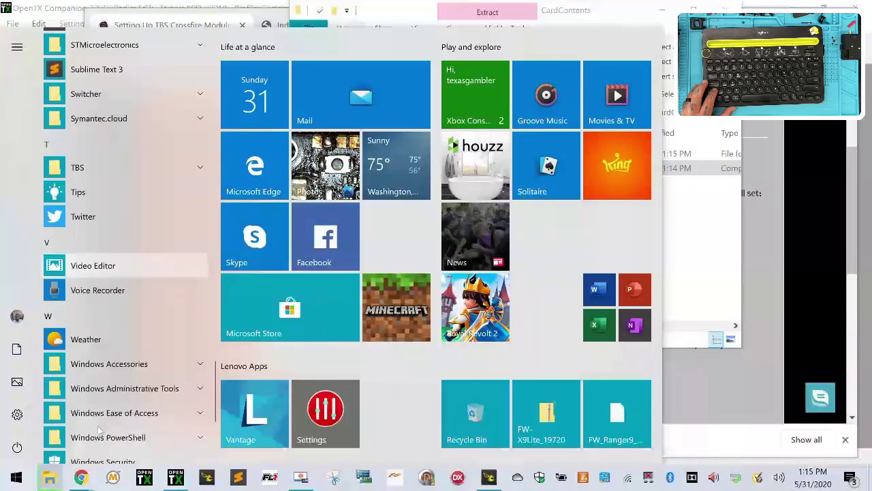
click(123, 167)
drag(95, 192, 273, 480)
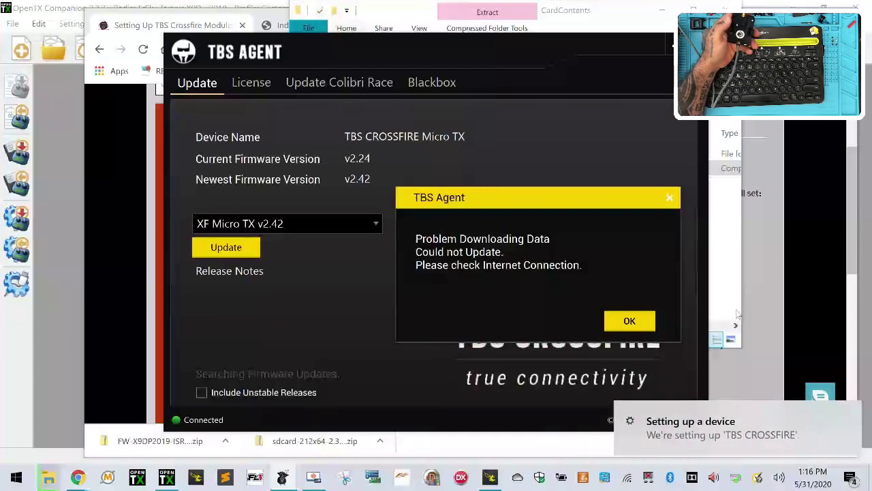
Dismiss the download error and start updating the Crossfire Micro TX with firmware XF Micro TX v2.42.
click(628, 323)
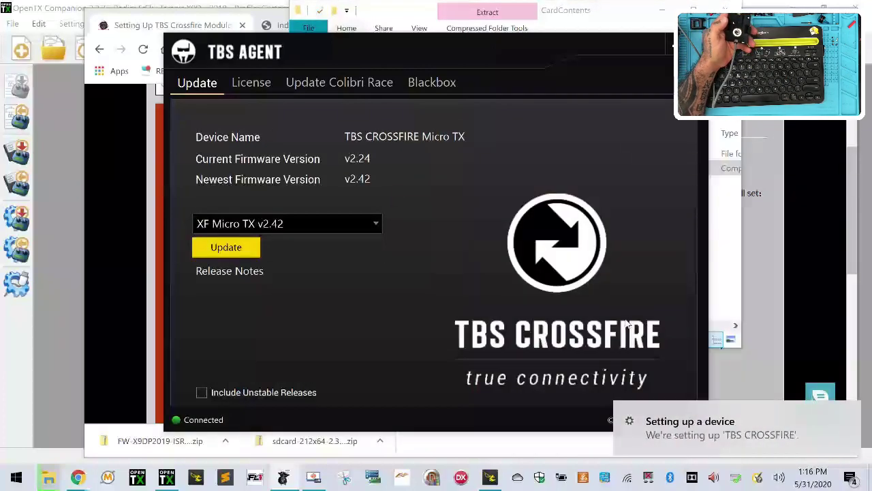
click(352, 227)
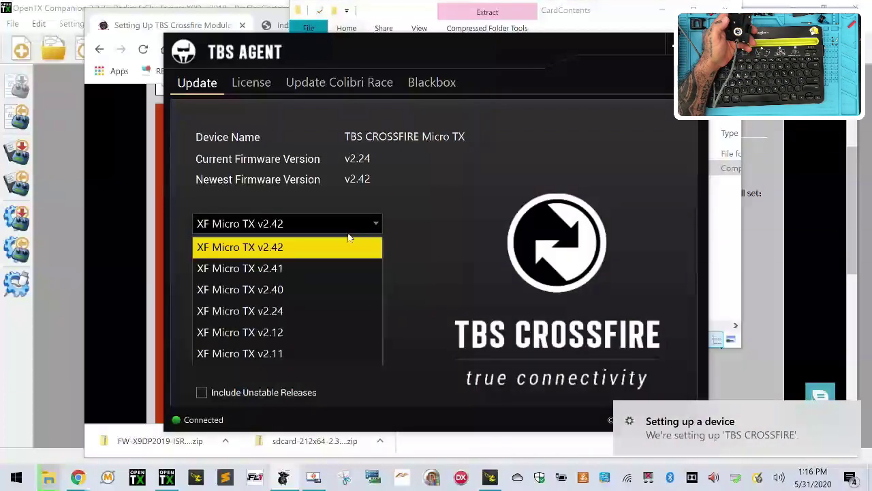
click(342, 246)
click(230, 248)
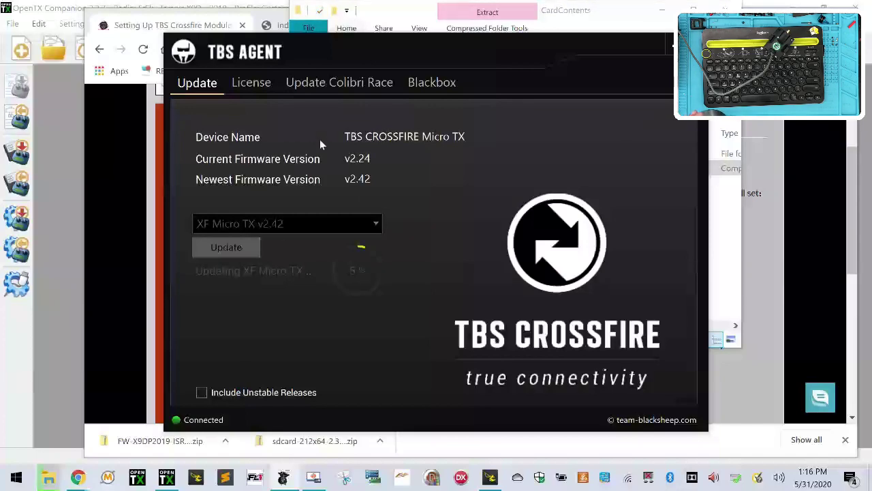
Switch to the CardContents folder window and examine the extracted sdcard-212x64-2.3V0026 (1) folder and its SOUNDS subfolder.
click(732, 252)
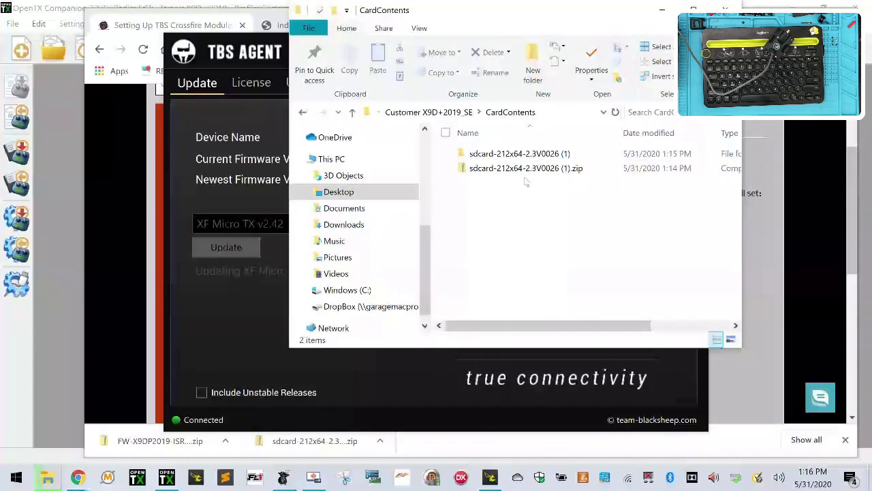
double_click(531, 152)
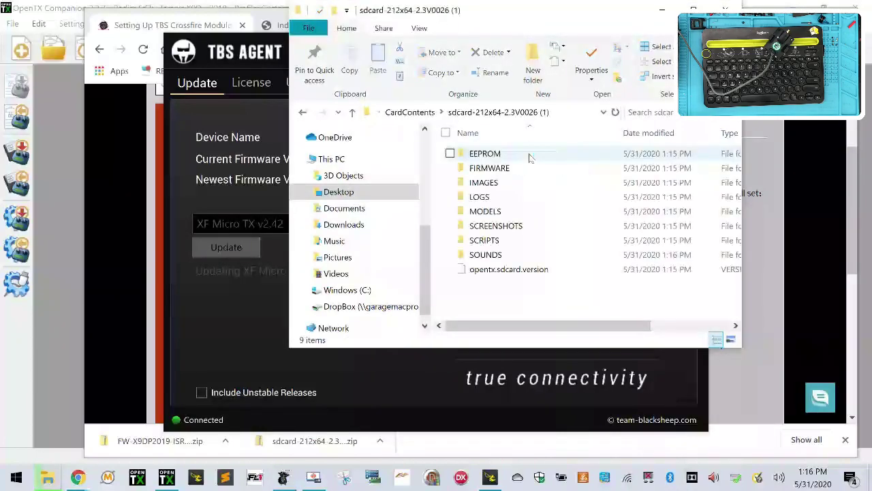
double_click(490, 254)
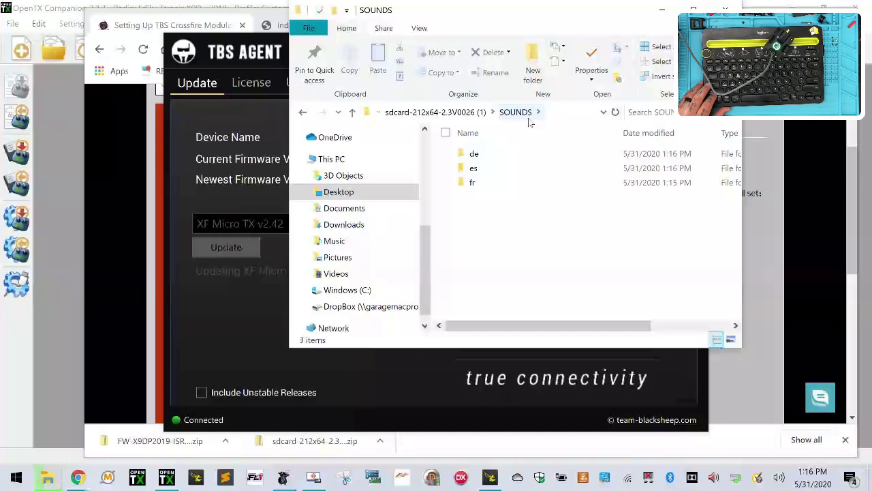
click(466, 113)
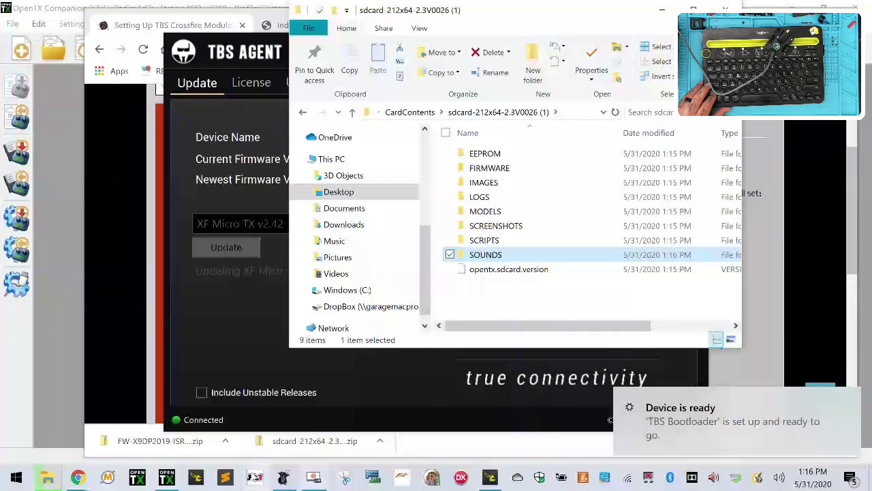
double_click(542, 259)
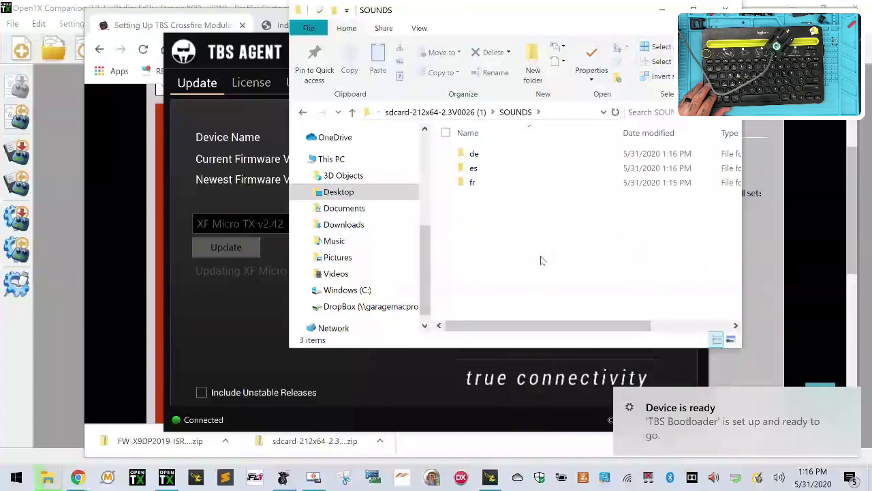
click(443, 112)
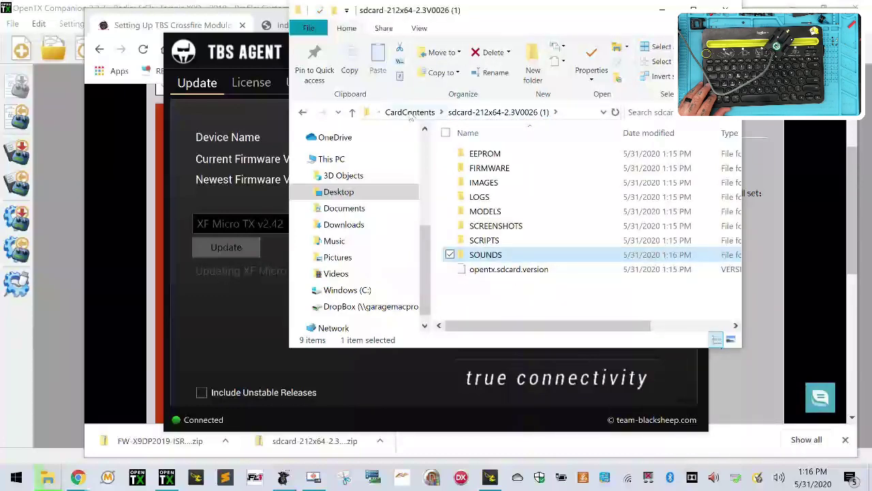
Examine the SOUNDS folder inside sdcard-212x64-2.3V0026 (1).zip for comparison and return to CardContents.
click(409, 112)
double_click(523, 168)
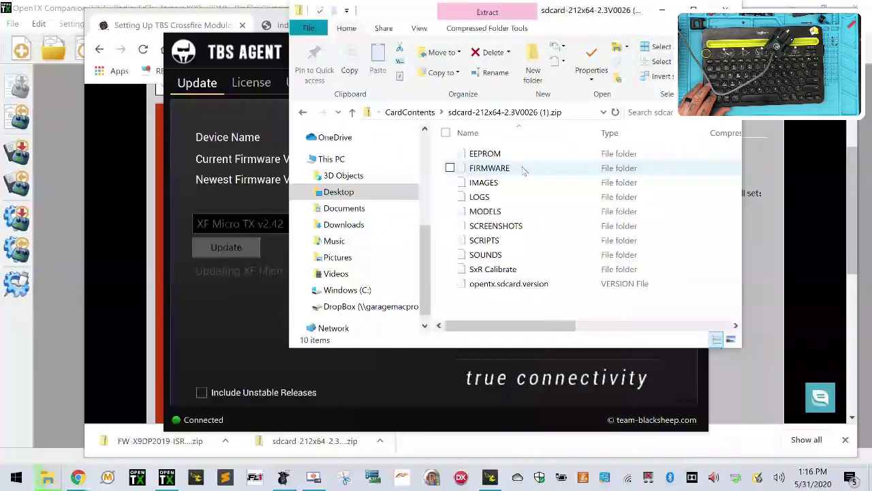
click(521, 257)
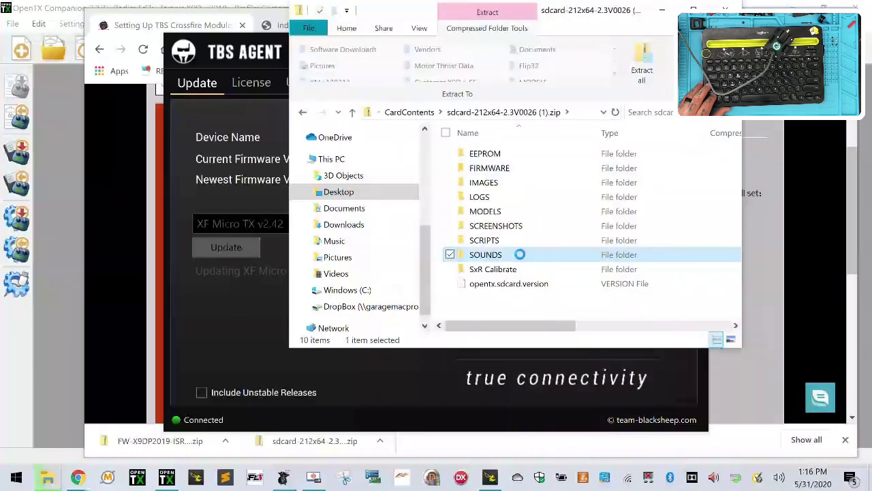
double_click(519, 254)
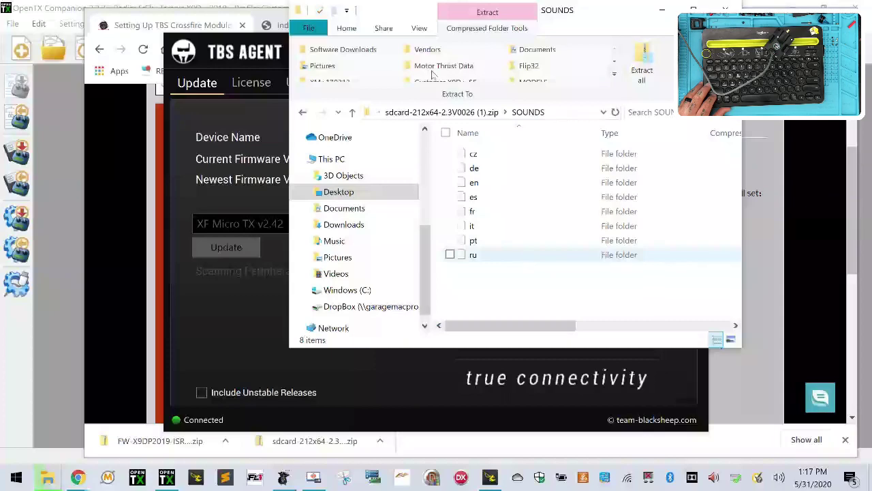
click(352, 112)
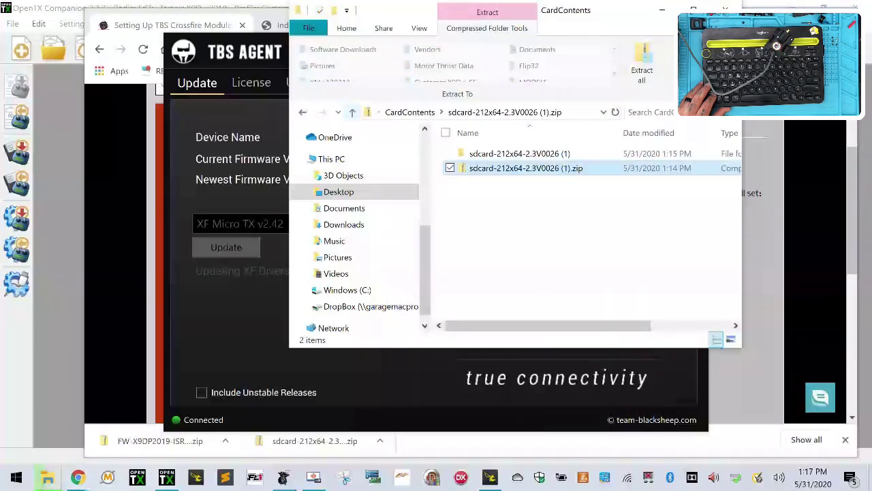
Check the SD card extraction progress and switch back to TBS Agent.
click(47, 477)
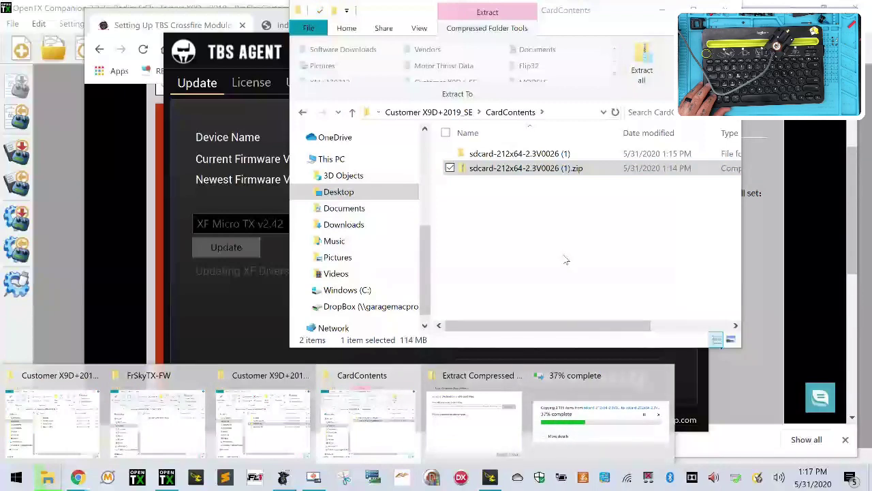
click(565, 255)
click(268, 348)
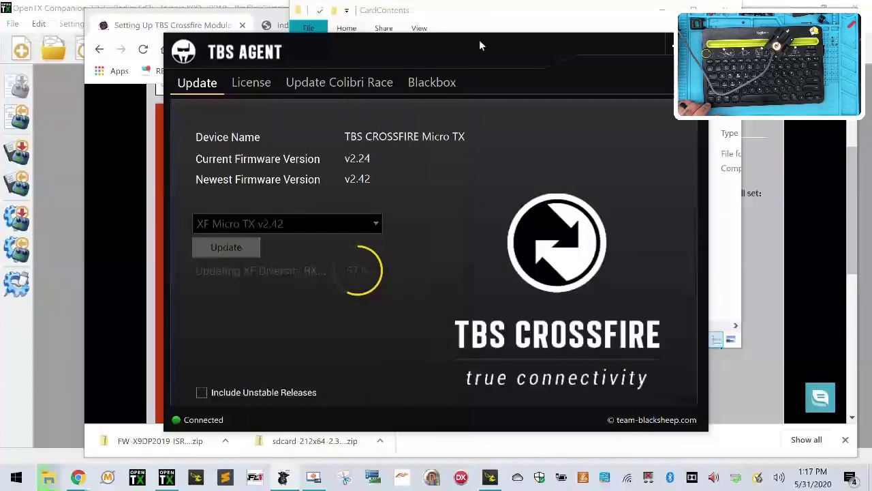
Review the Crossfire module setup post in the browser, move its window lower and return to TBS Agent.
click(112, 374)
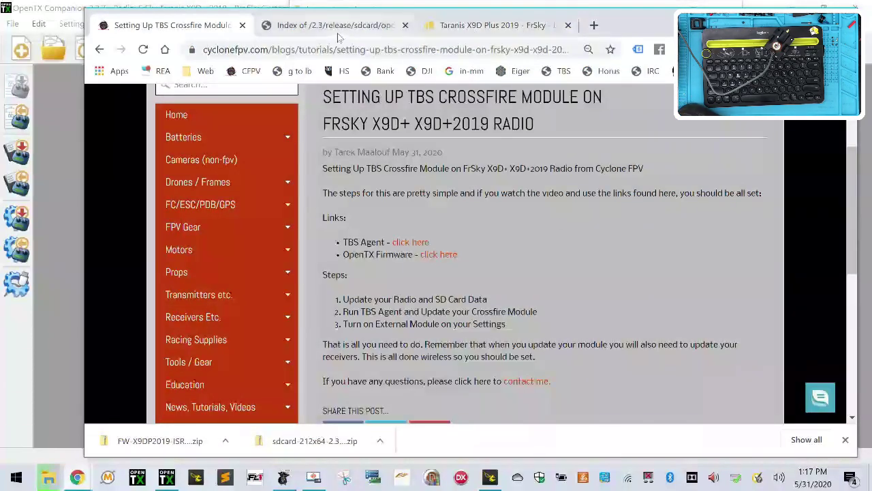
scroll(435, 249, up, 2)
scroll(435, 250, down, 2)
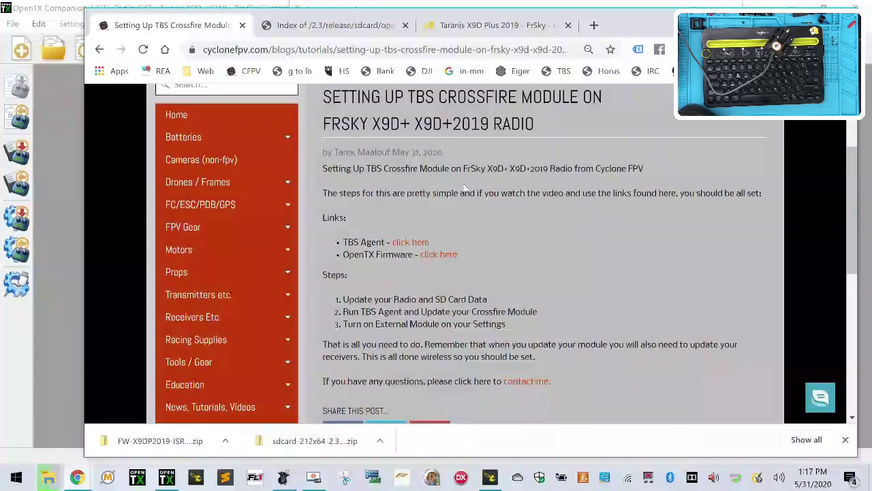
scroll(467, 340, down, 2)
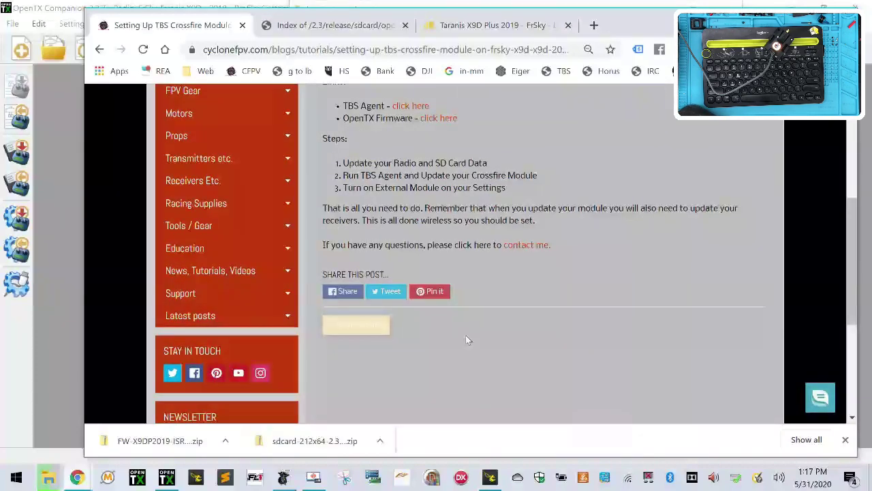
scroll(467, 340, up, 4)
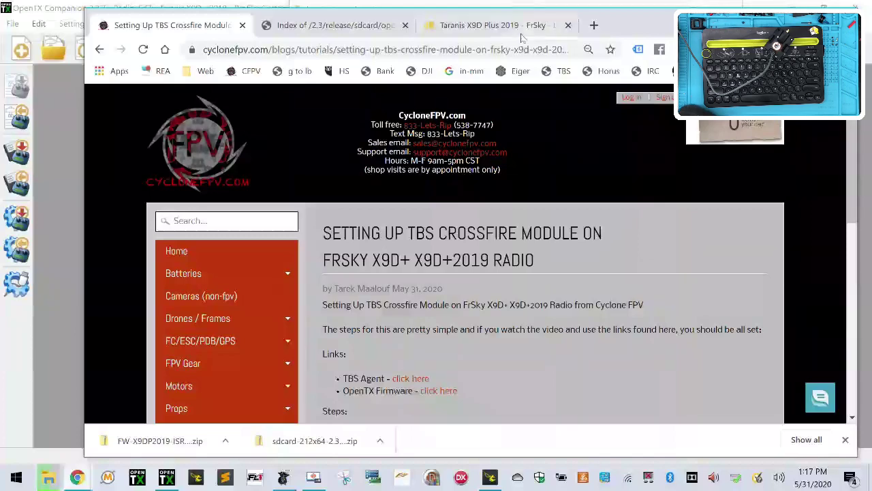
drag(691, 16, 662, 168)
click(581, 47)
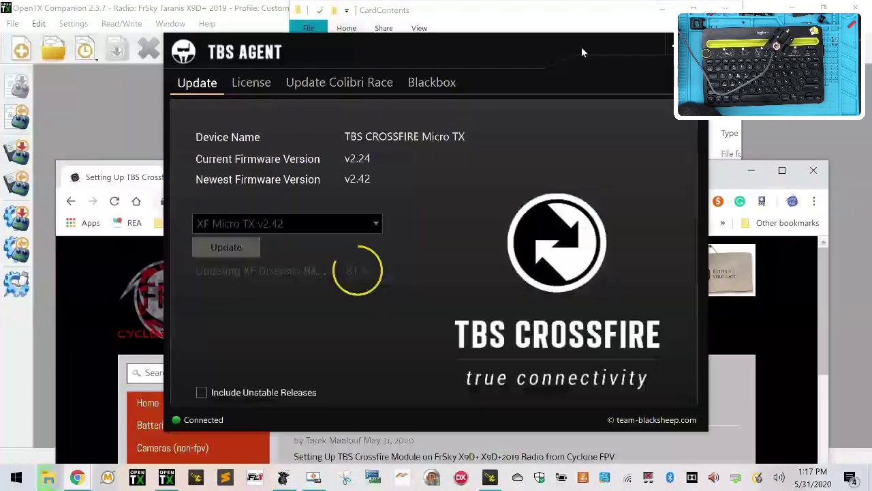
Check the zip extraction progress window and shift the TBS Agent window slightly.
mouse_move(49, 477)
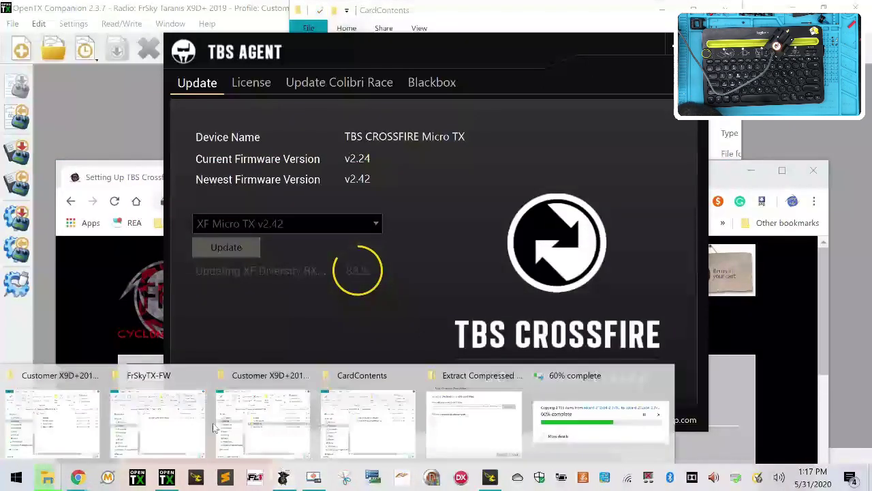
mouse_move(600, 412)
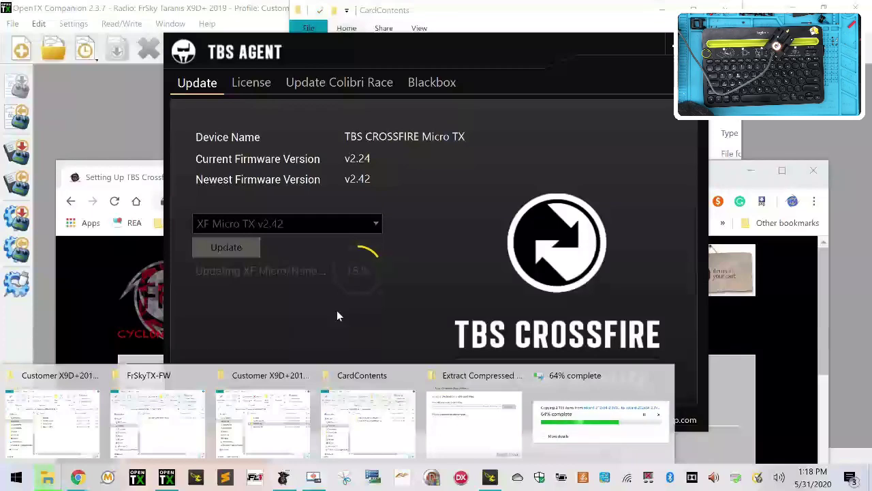
click(620, 431)
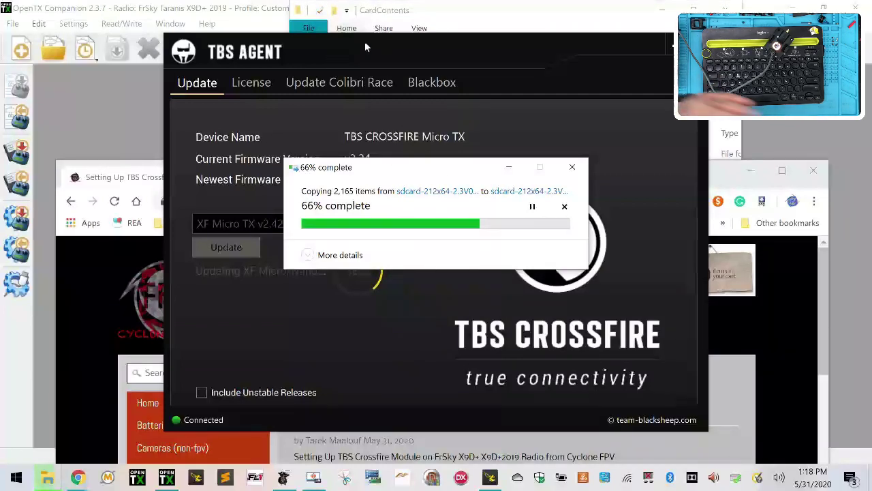
drag(372, 49, 418, 73)
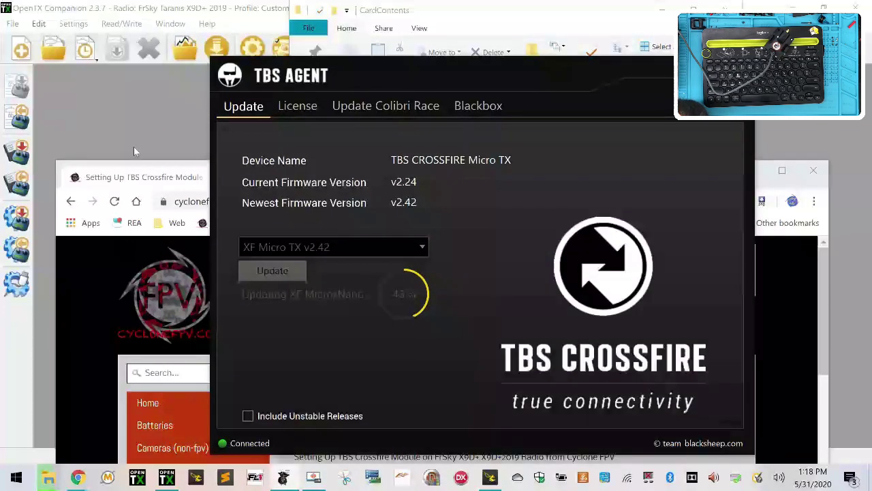
Move the browser window back up the screen and minimize it.
click(763, 171)
drag(669, 179, 656, 43)
click(733, 31)
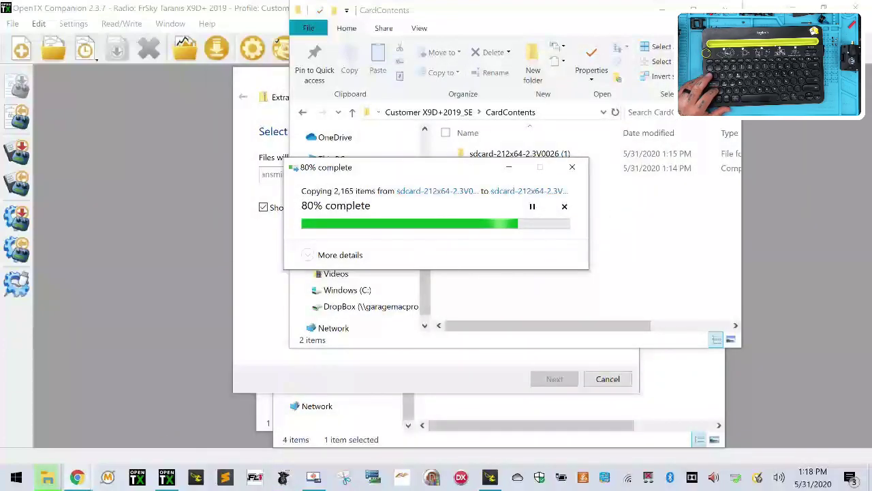
Bring up the Customer X9D+2019_SE folder window, look inside CardContents and return to the parent folder.
mouse_move(494, 476)
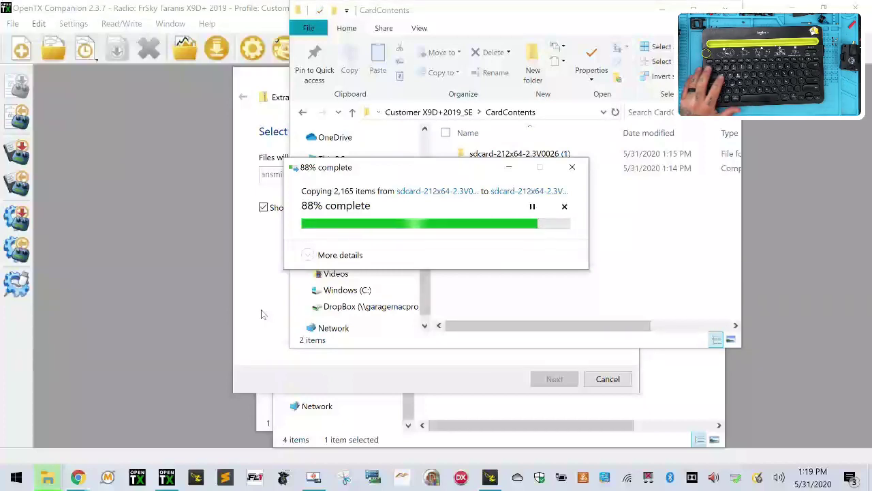
mouse_move(63, 481)
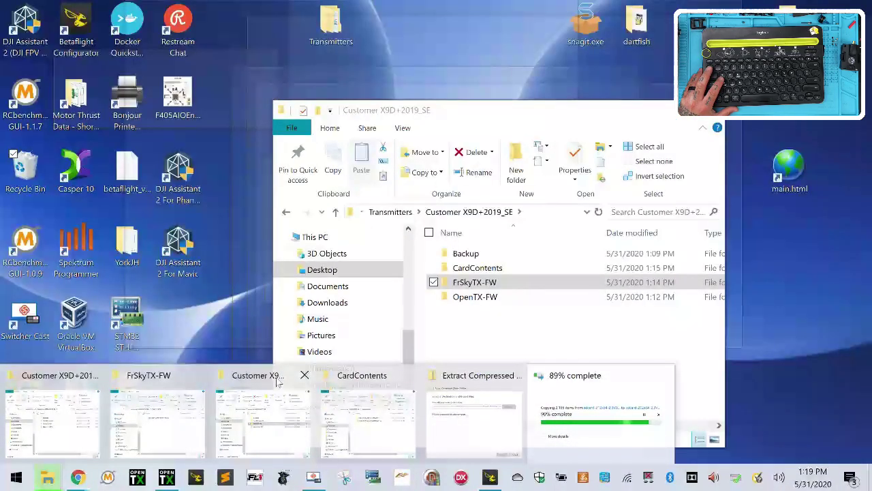
click(277, 382)
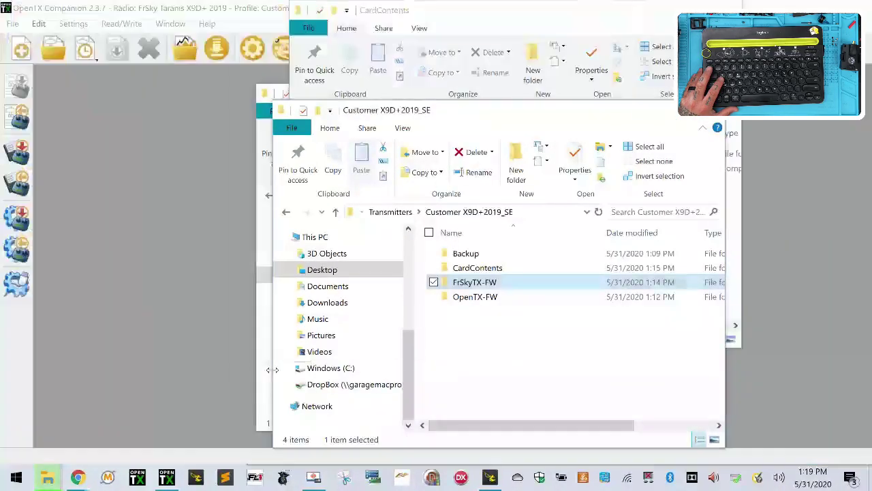
click(495, 317)
double_click(483, 269)
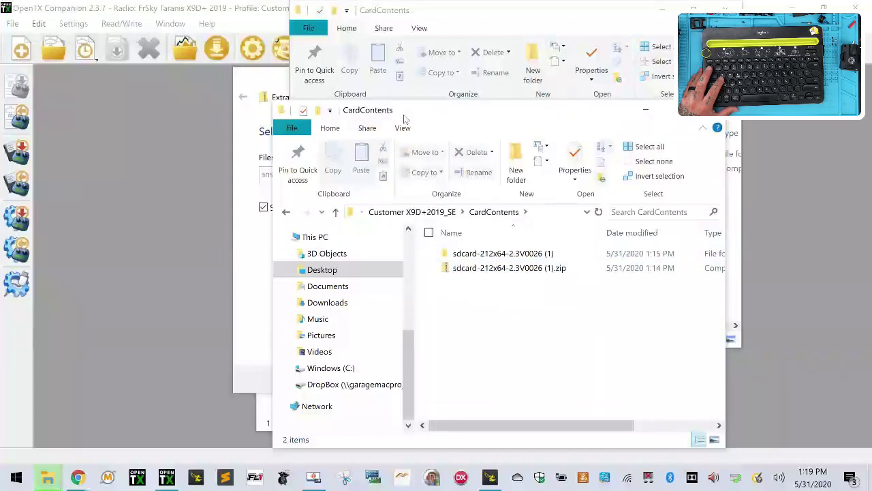
click(411, 211)
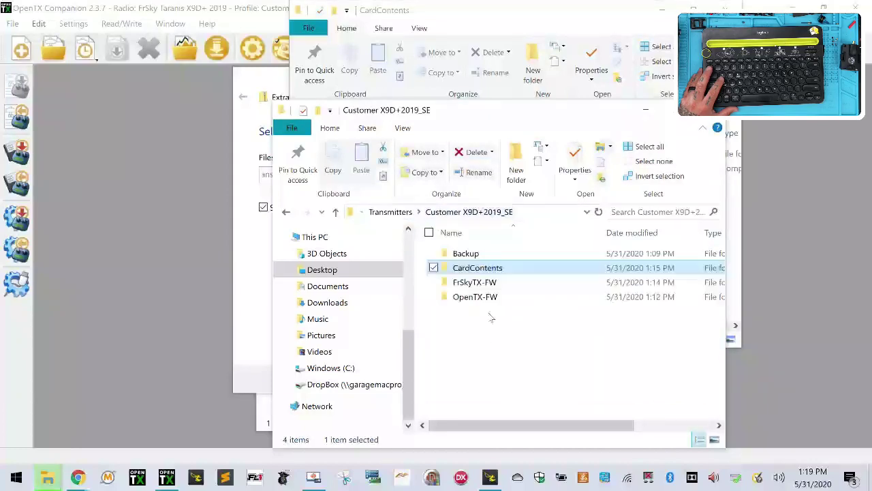
Delete every language folder except en from the SOUNDS folder of the extracted sdcard-212x64-2.3V0026 (1) package.
drag(486, 113, 327, 146)
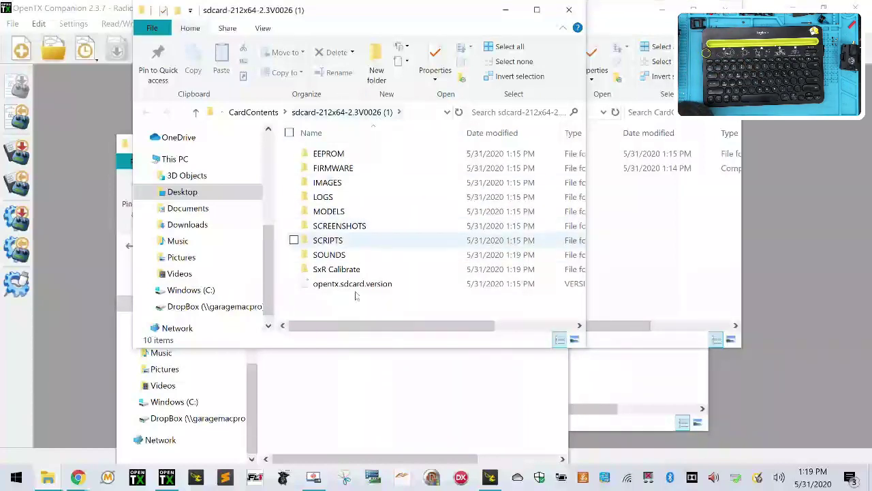
double_click(355, 262)
drag(362, 300, 294, 197)
right_click(349, 203)
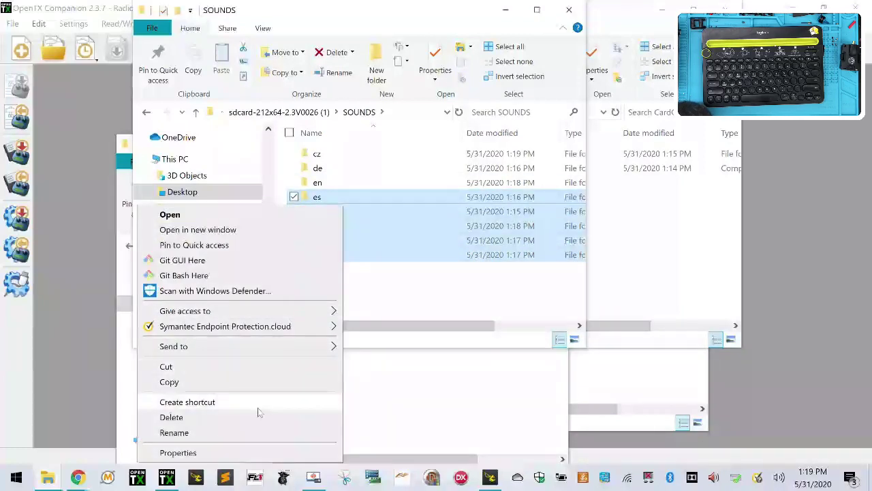
key(Escape)
key(Delete)
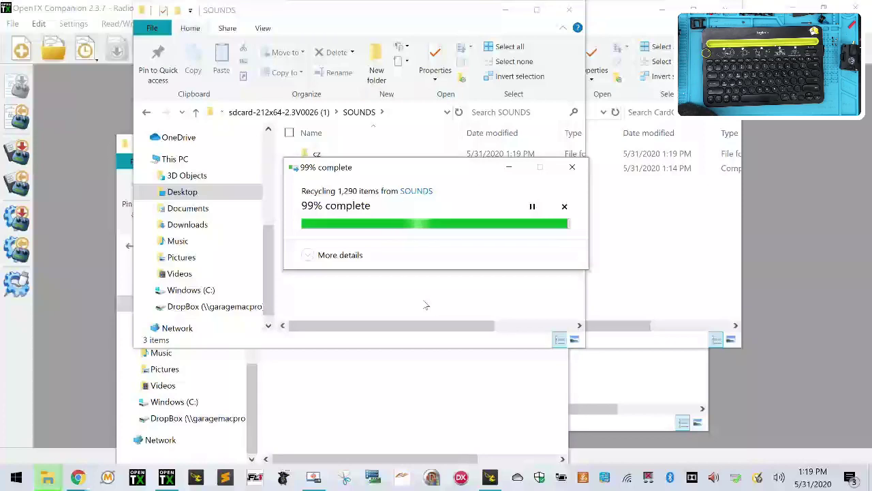
click(391, 169)
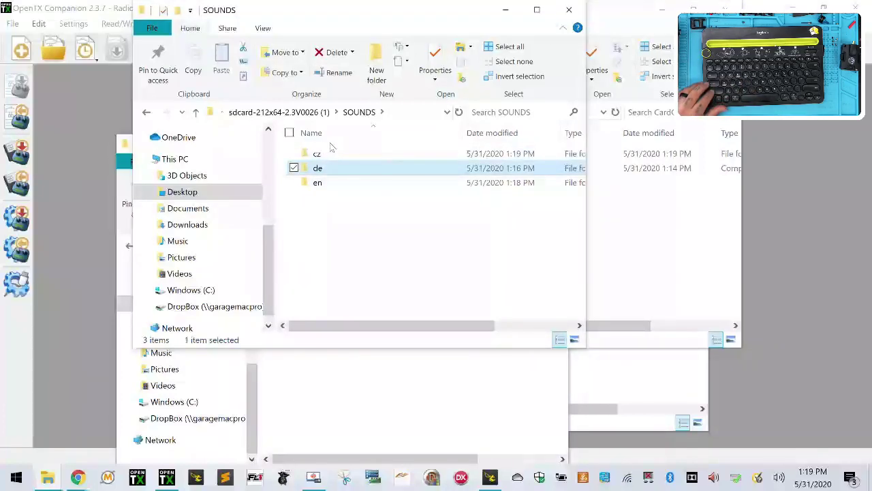
ctrl+click(334, 155)
right_click(332, 154)
click(268, 365)
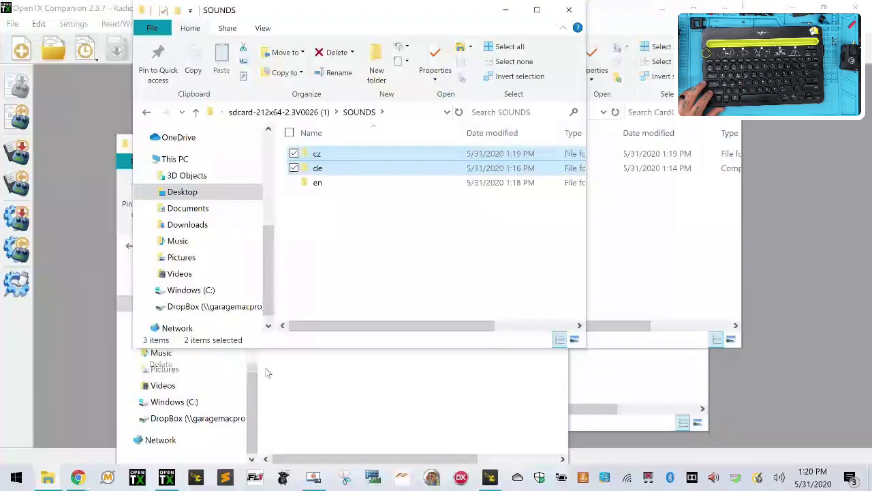
Move the entire contents of the extracted sdcard-212x64-2.3V0026 (1) folder up into CardContents.
click(310, 113)
drag(432, 308, 300, 139)
right_click(339, 181)
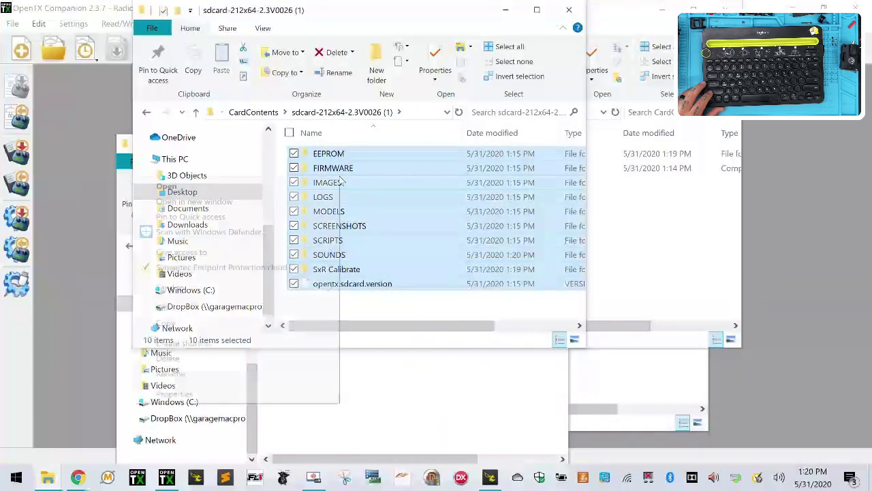
click(206, 321)
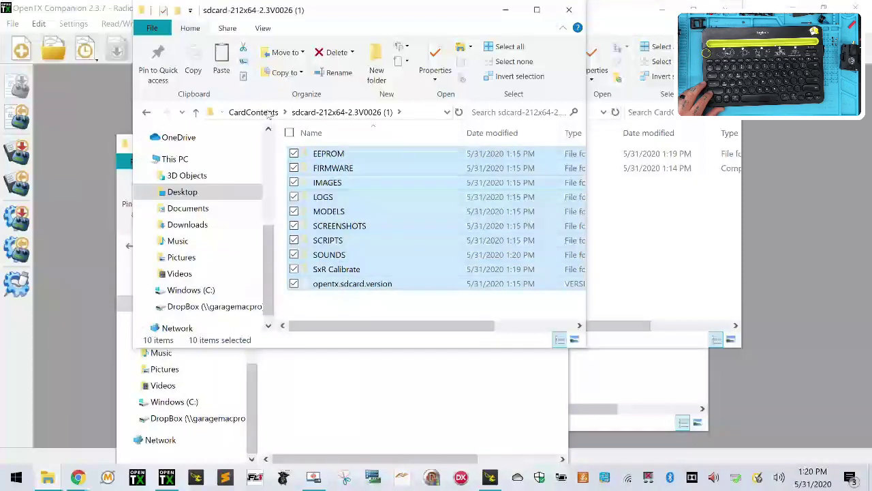
click(254, 112)
right_click(357, 248)
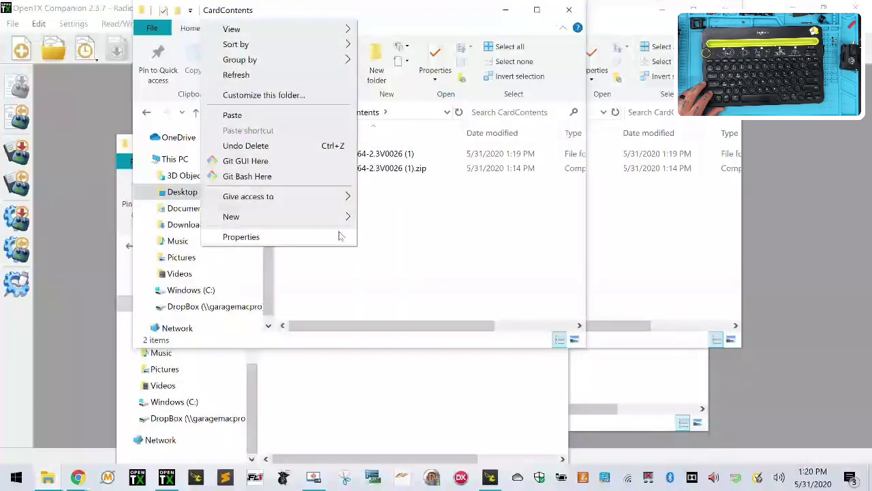
click(288, 114)
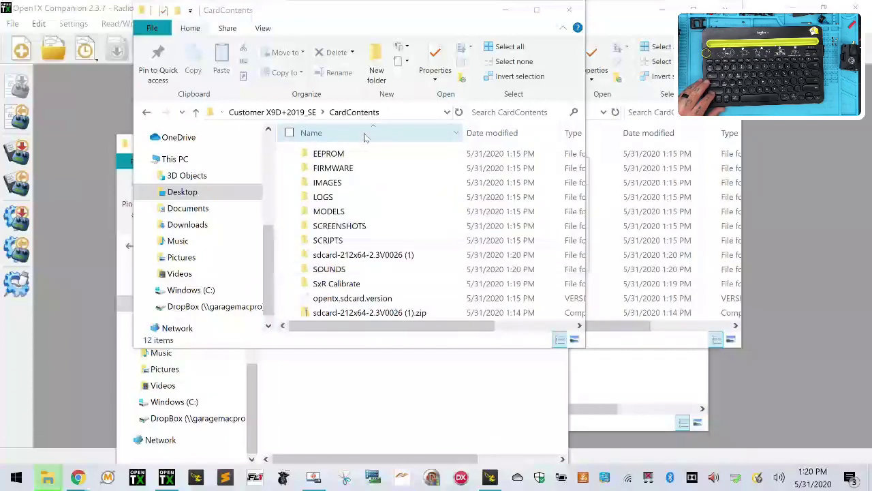
Delete the leftover sdcard-212x64-2.3V0026 (1) folder from CardContents.
click(371, 313)
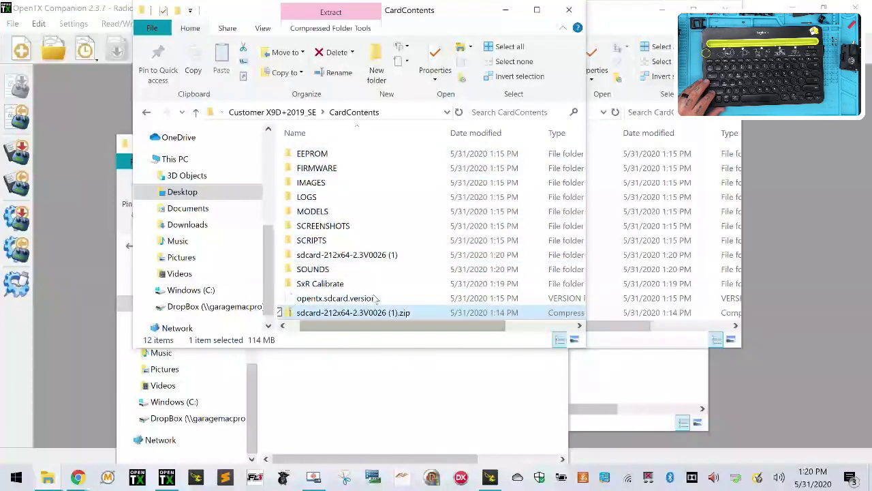
click(376, 256)
right_click(375, 256)
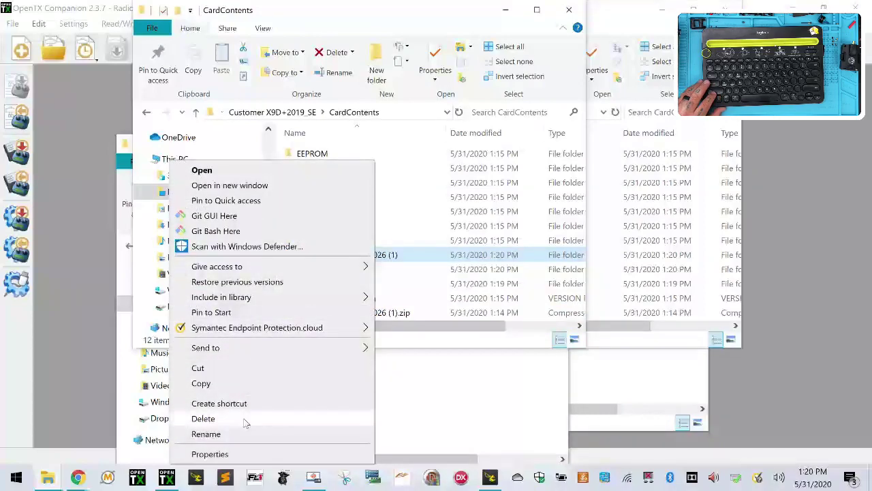
click(247, 417)
Move sdcard-212x64-2.3V0026 (1).zip out of CardContents into the parent Customer X9D+2019_SE folder.
click(351, 298)
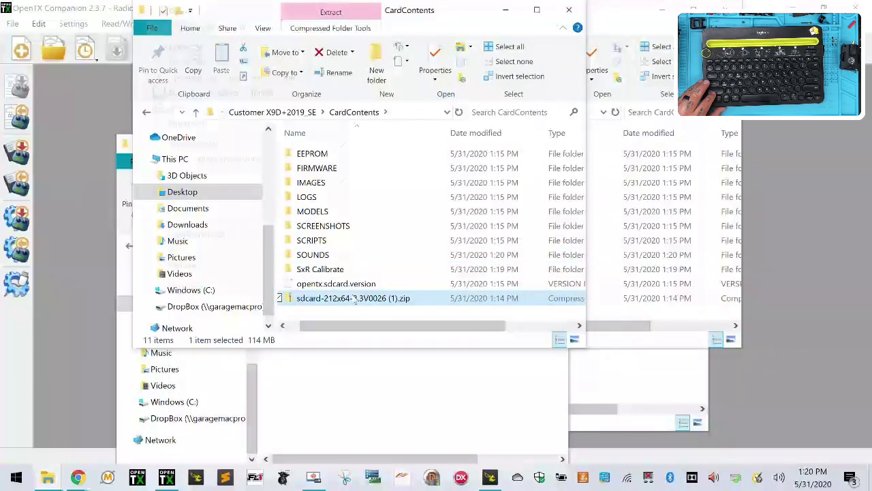
right_click(352, 298)
click(235, 199)
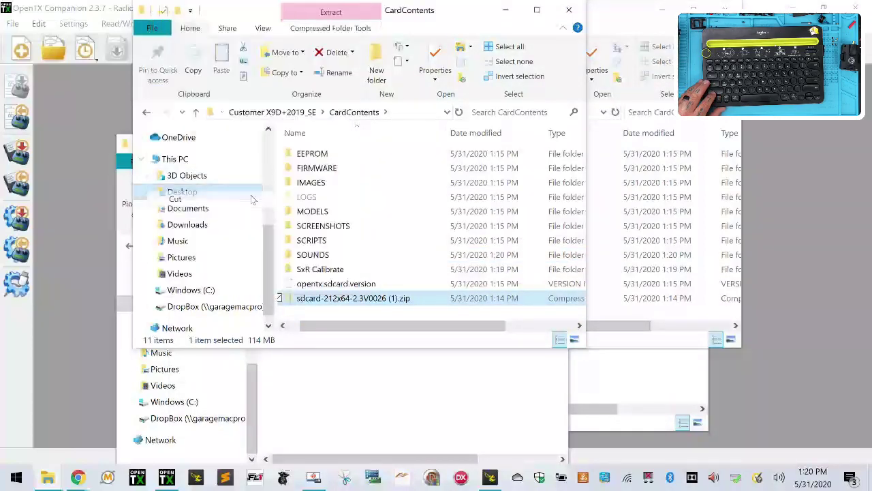
click(287, 113)
right_click(340, 248)
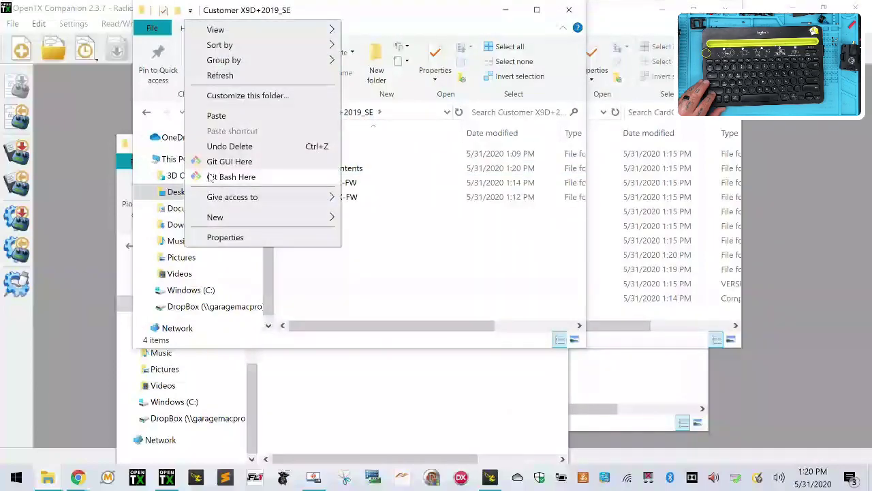
click(218, 115)
Move the FrSkyTX-FW and OpenTX-FW folders into CardContents' FIRMWARE folder and return to CardContents.
click(337, 183)
ctrl+click(354, 199)
right_click(349, 190)
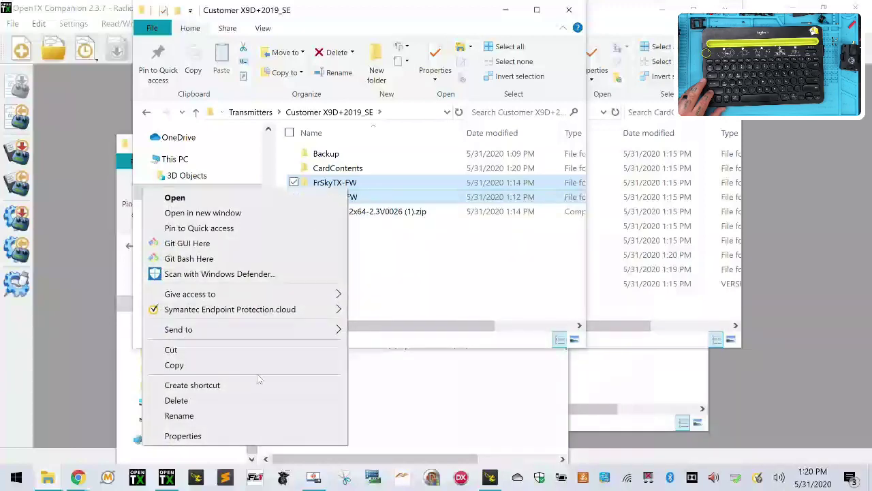
click(266, 364)
double_click(326, 168)
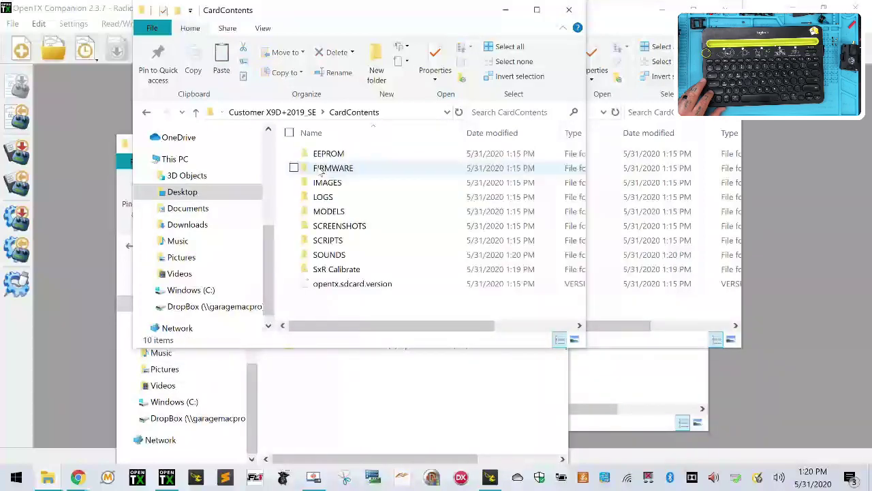
double_click(320, 169)
right_click(327, 169)
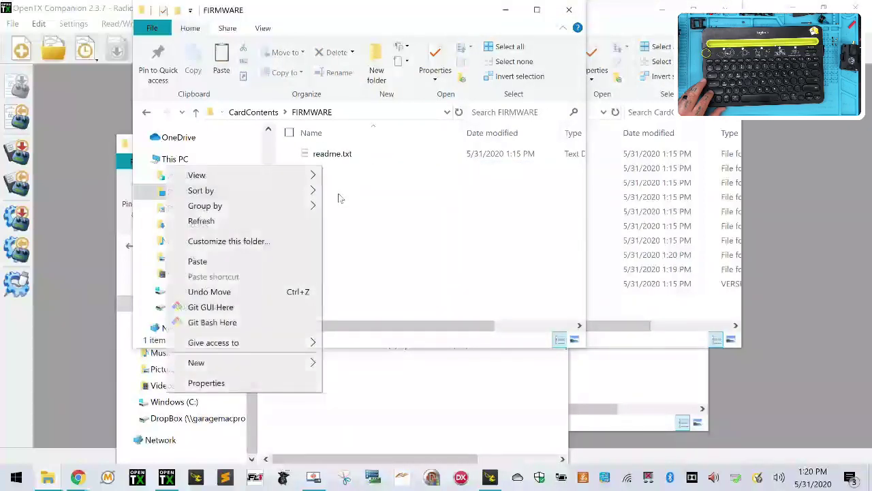
click(255, 261)
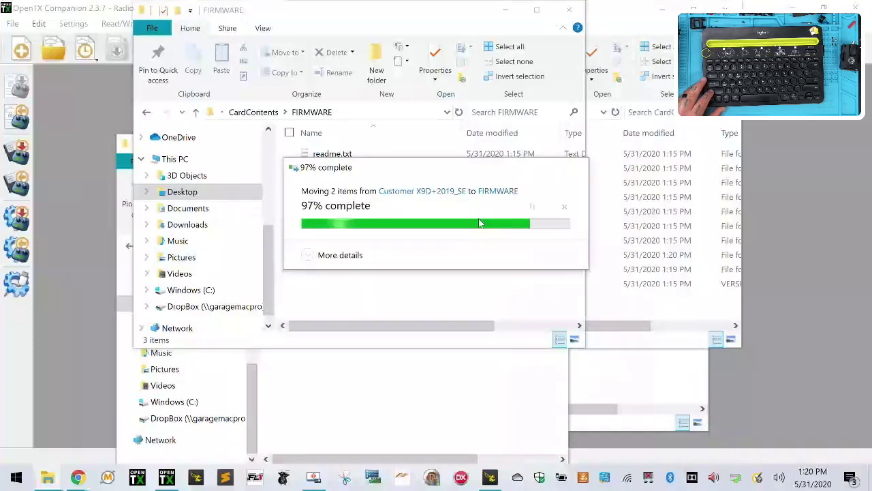
click(254, 112)
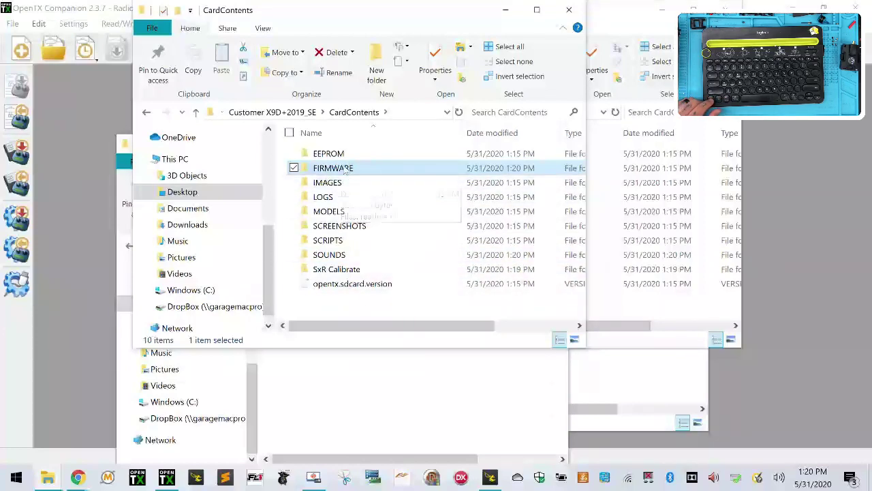
click(361, 310)
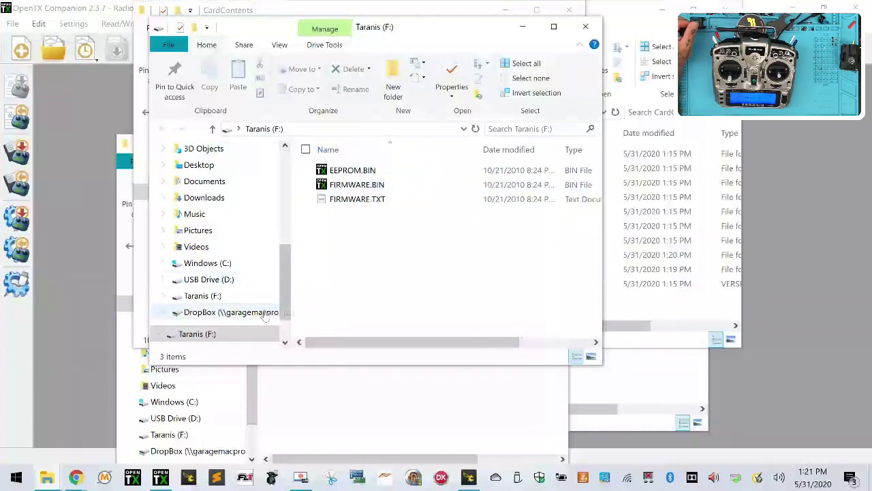
Check the contents of USB Drive (D:) and Taranis (F:) on the connected radio, and close that window.
click(232, 279)
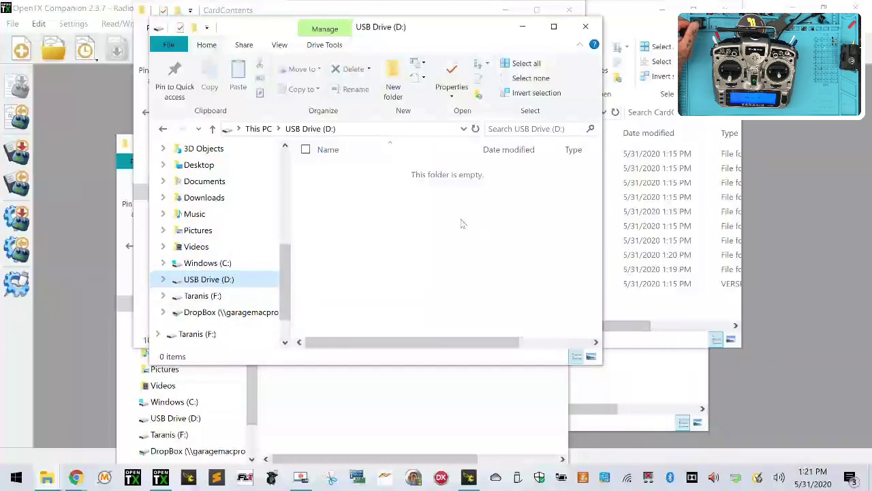
click(193, 295)
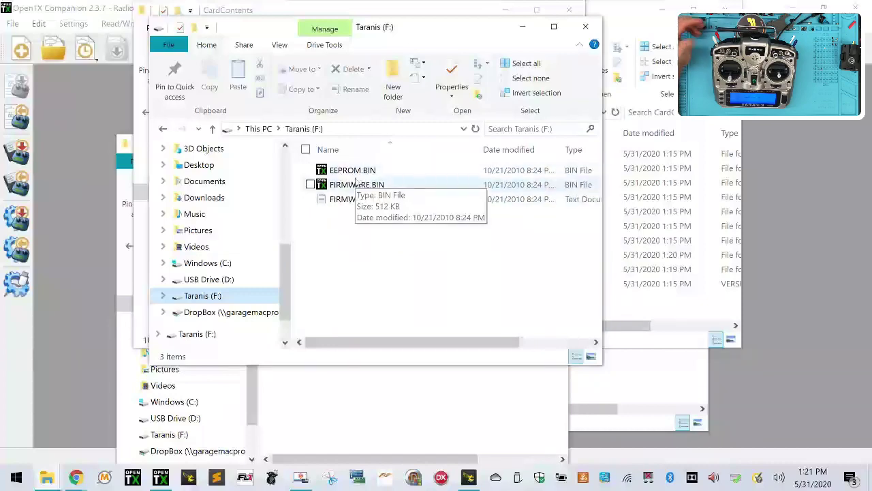
click(585, 28)
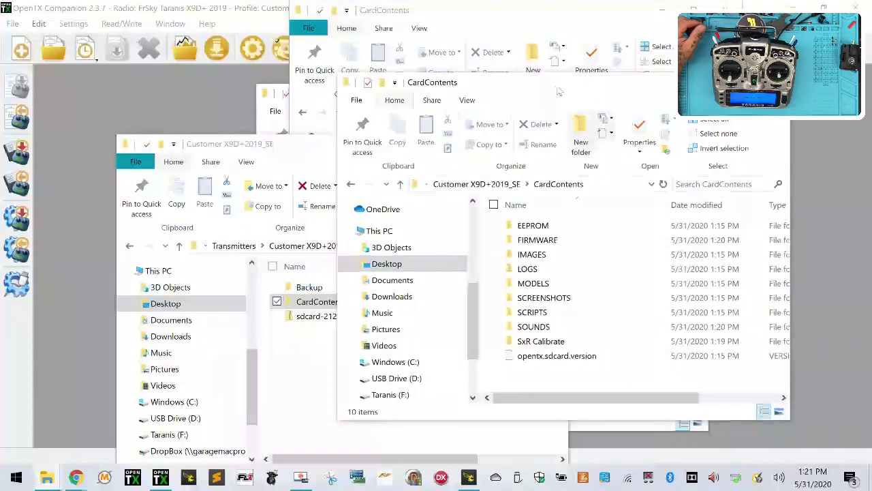
Clear away the leftover folder windows and dismiss the Downloads dialog in OpenTX Companion.
click(292, 147)
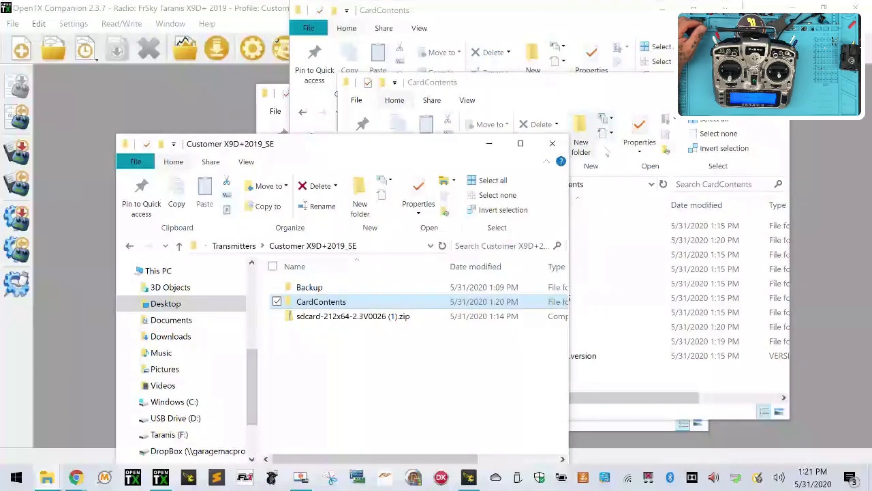
click(553, 145)
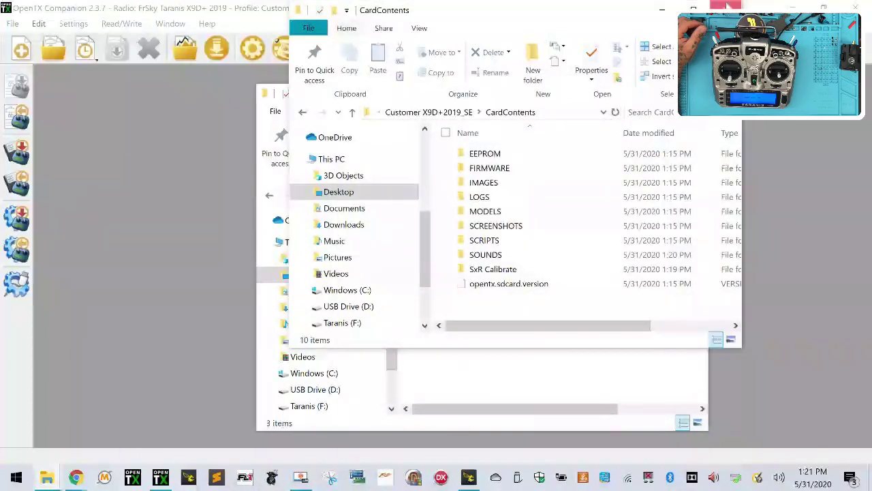
click(692, 93)
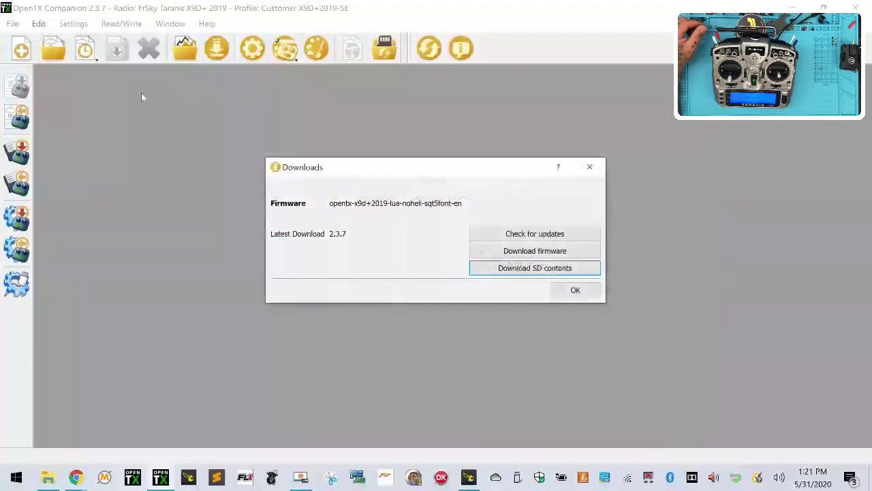
click(574, 290)
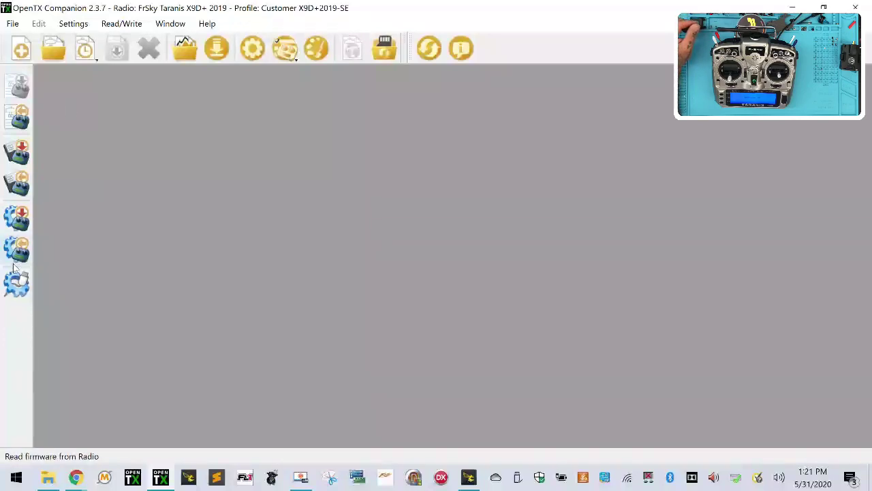
Open Synchronize SD and set the local folder to CardContents inside Transmitters\Customer X9D+2019_SE.
click(391, 51)
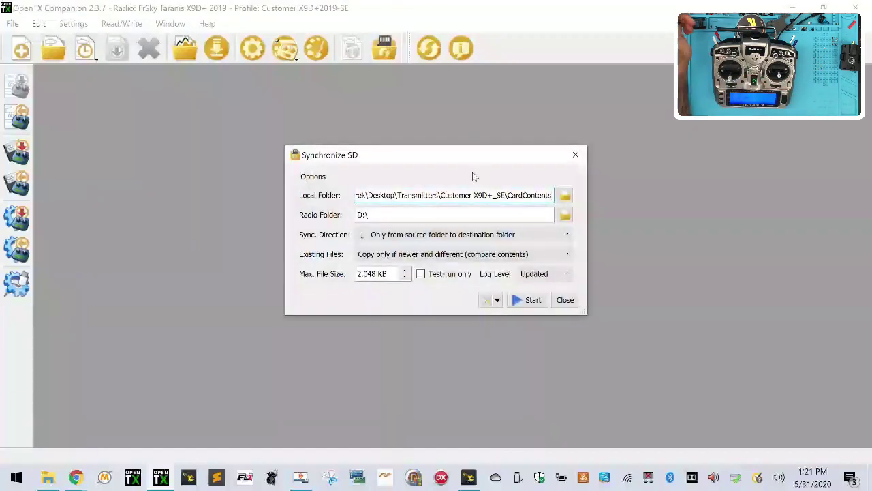
click(566, 195)
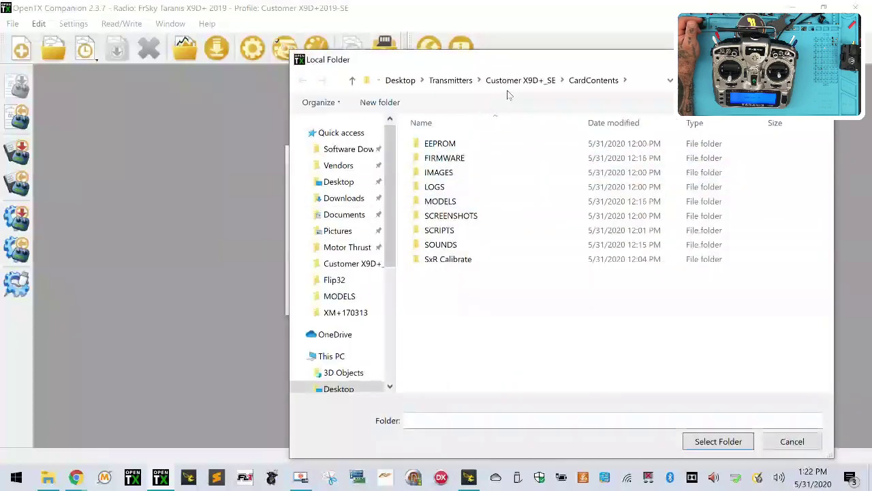
click(462, 82)
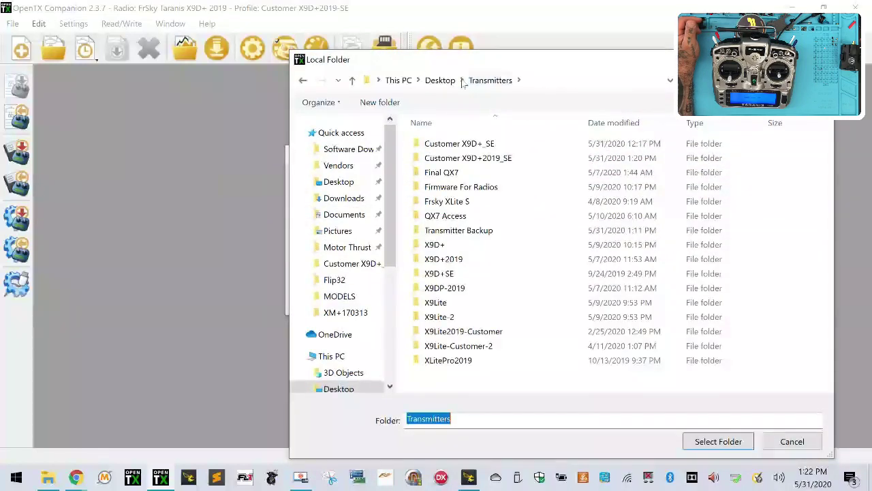
click(496, 161)
double_click(496, 161)
double_click(493, 161)
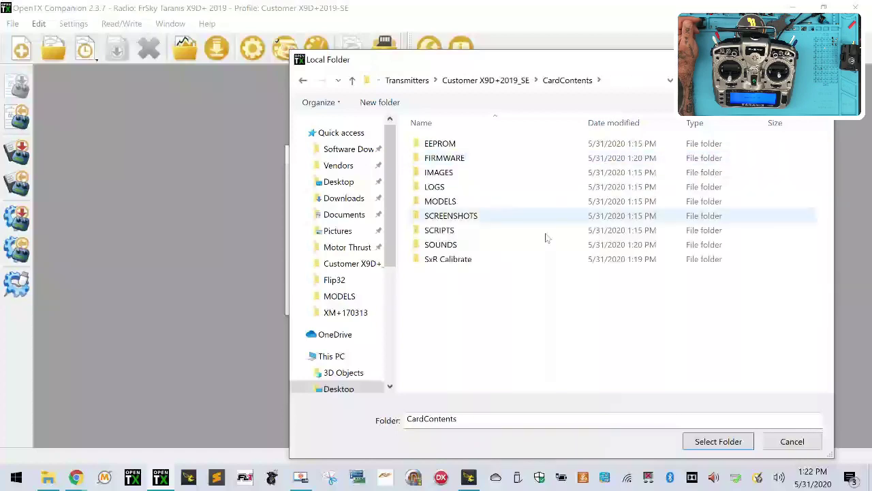
click(719, 441)
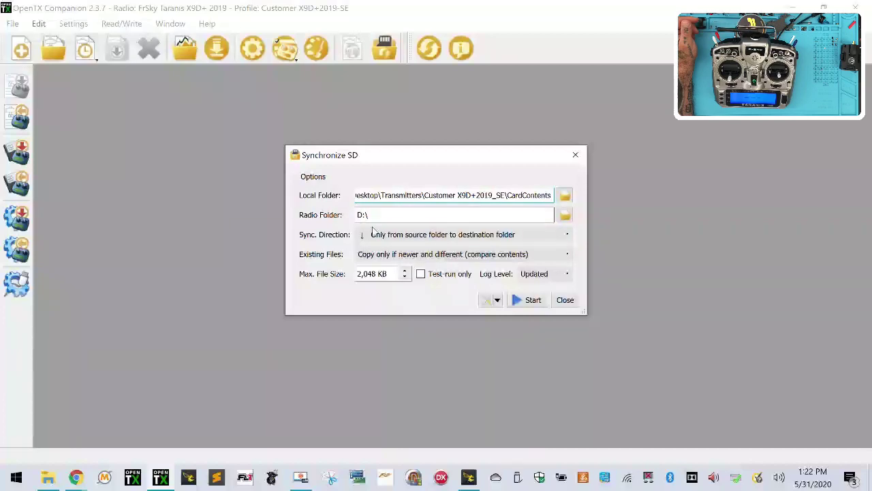
Show USB Drive (D:) in File Explorer alongside the Synchronize SD dialog to compare it with the radio folder.
click(48, 477)
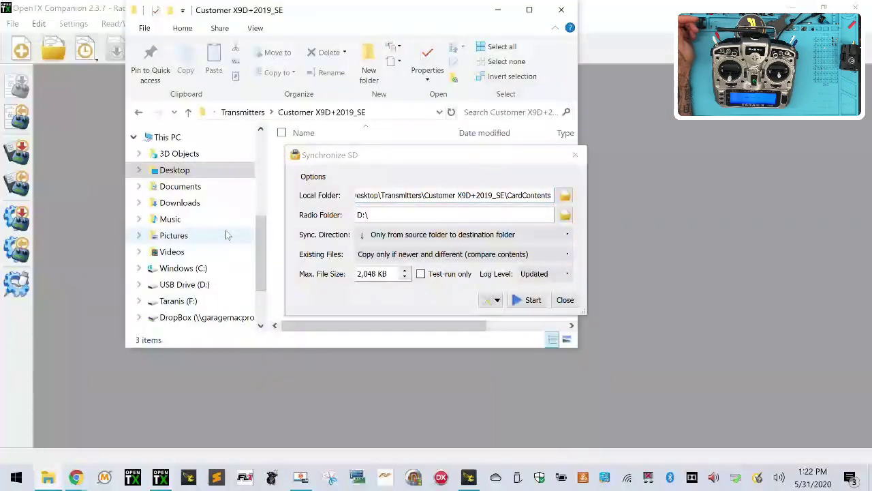
click(218, 289)
drag(361, 165, 555, 180)
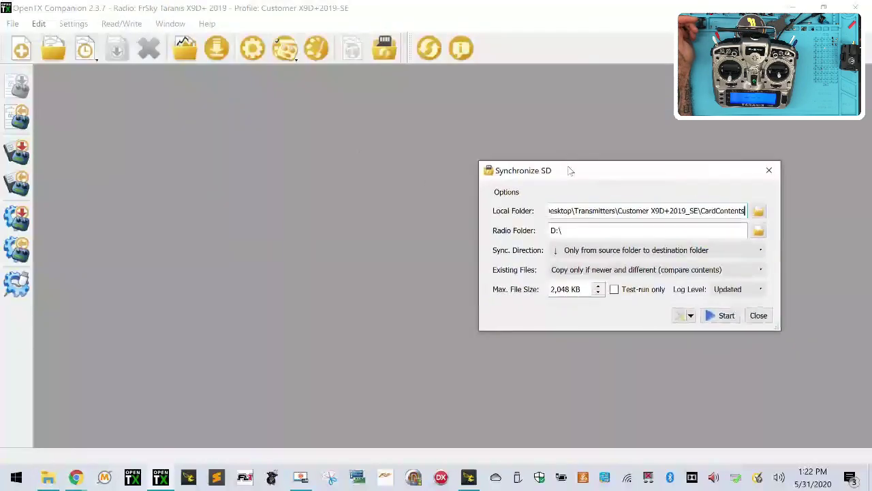
click(47, 477)
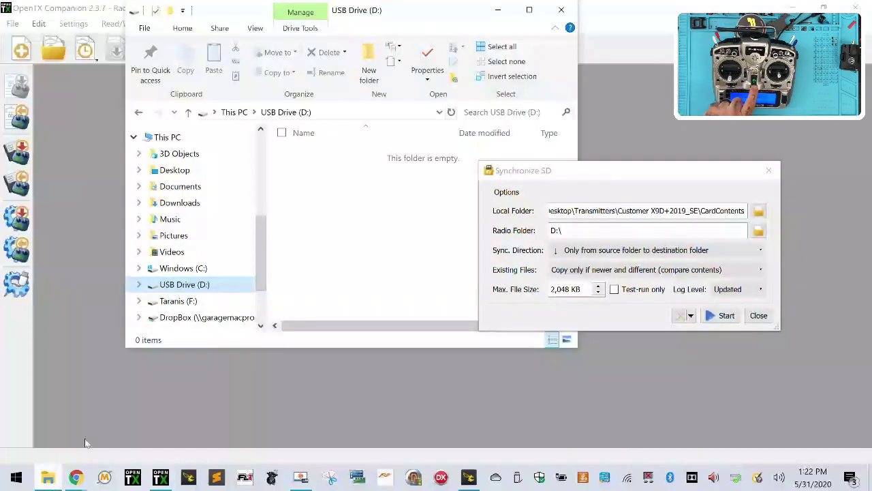
Close the USB Drive (D:) window, set the sync direction to both directions, to destination folder first, and run the SD synchronization.
click(561, 9)
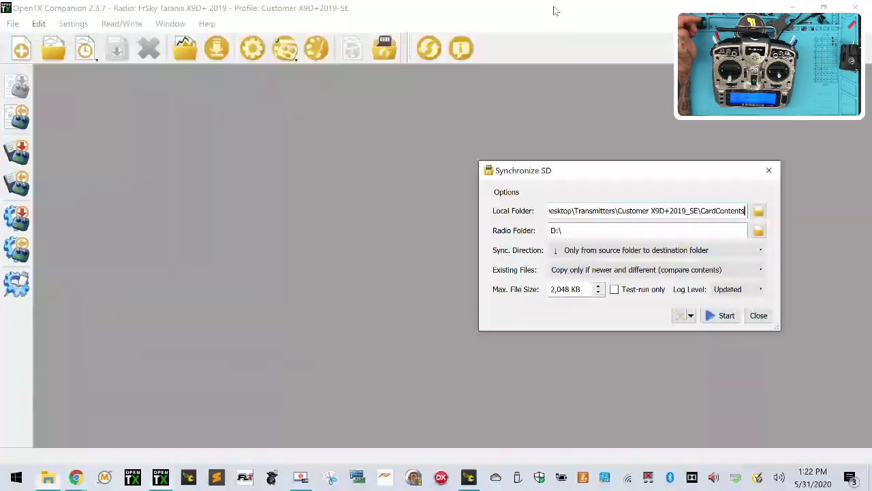
drag(572, 180, 390, 91)
click(435, 163)
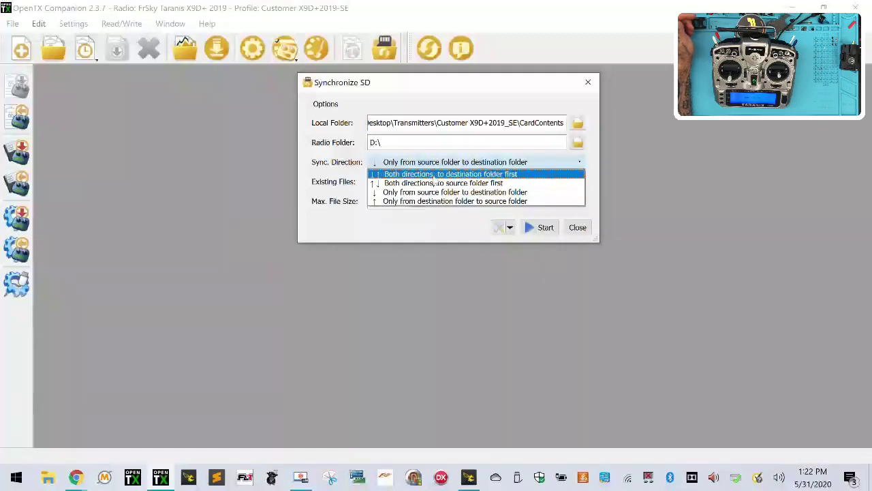
click(470, 174)
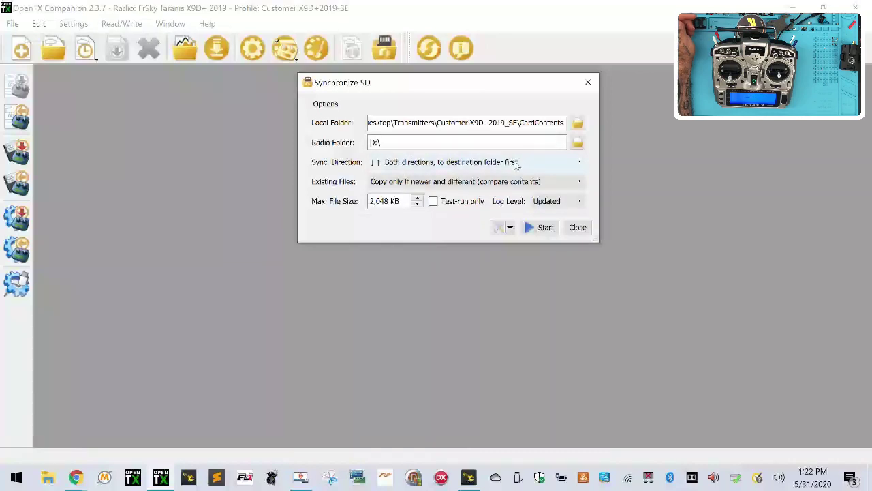
click(556, 233)
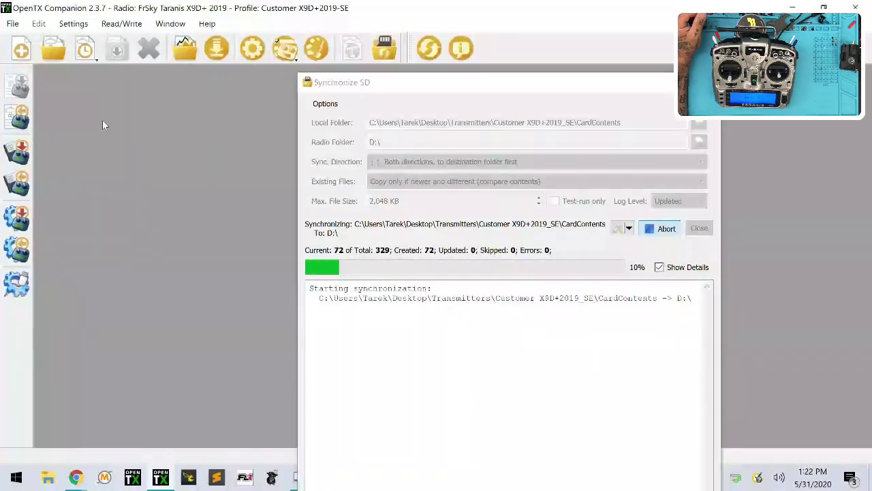
Open the 3BaseModels.otx models file from Customer X9D+_SE\CardContents\MODELS while the synchronization runs.
click(55, 51)
click(211, 48)
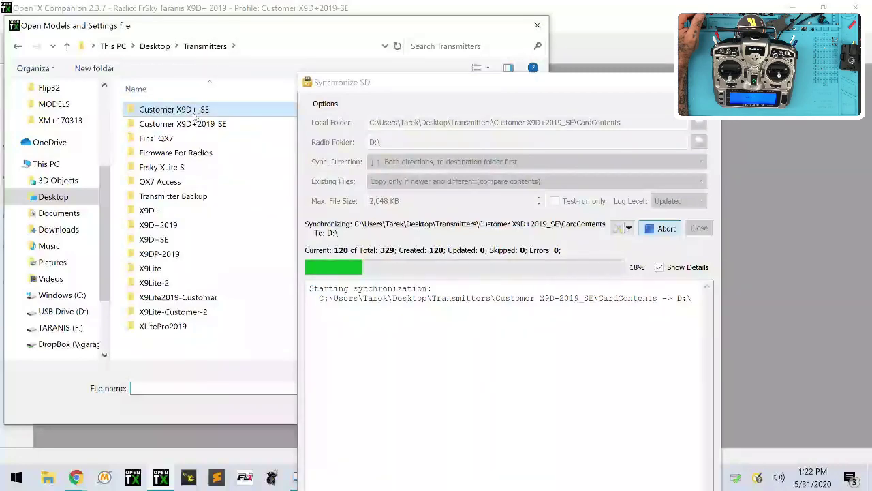
double_click(195, 112)
double_click(175, 123)
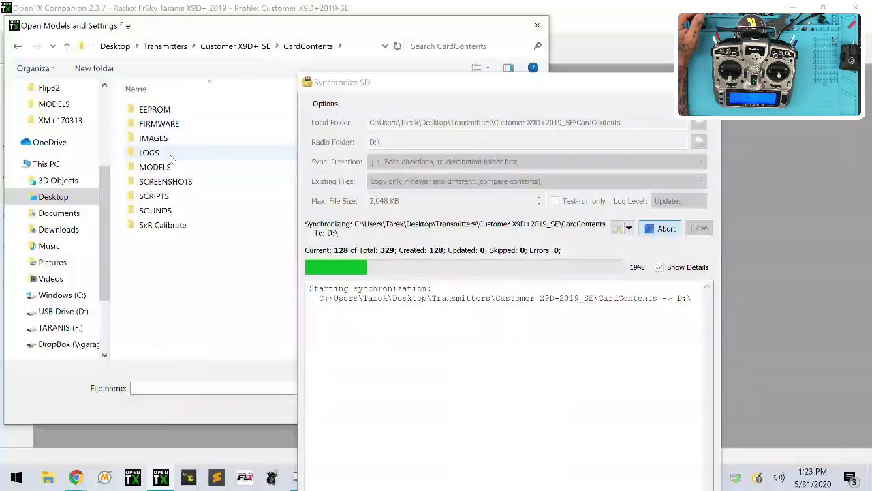
double_click(169, 171)
double_click(166, 111)
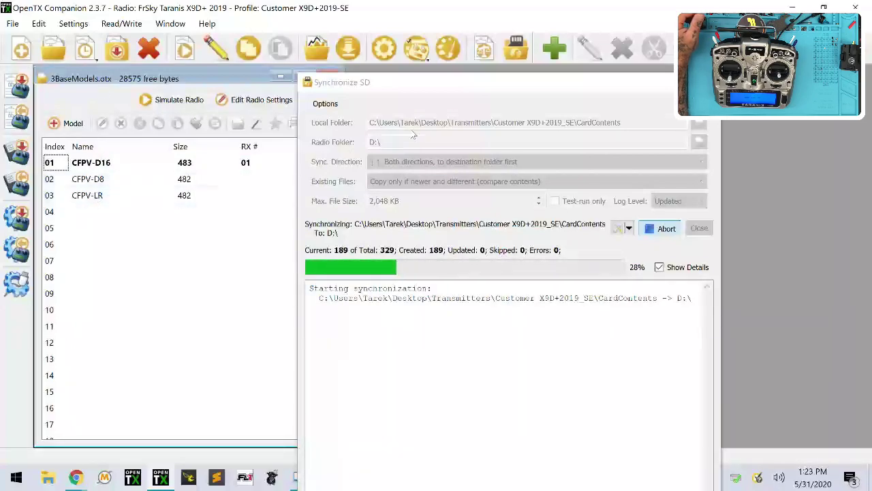
Duplicate the CFPV-LR model into slot 04 and rename the copy CFPV-TBS.
drag(499, 87, 581, 72)
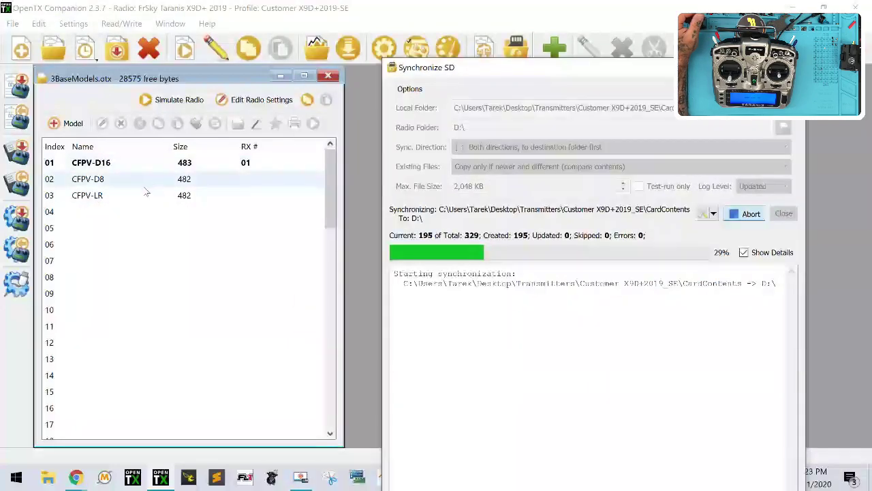
right_click(78, 196)
click(106, 312)
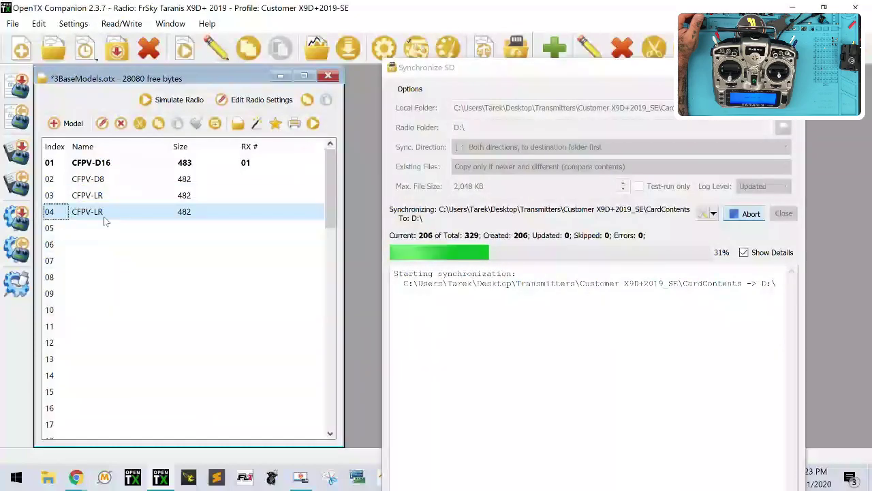
click(99, 212)
double_click(100, 212)
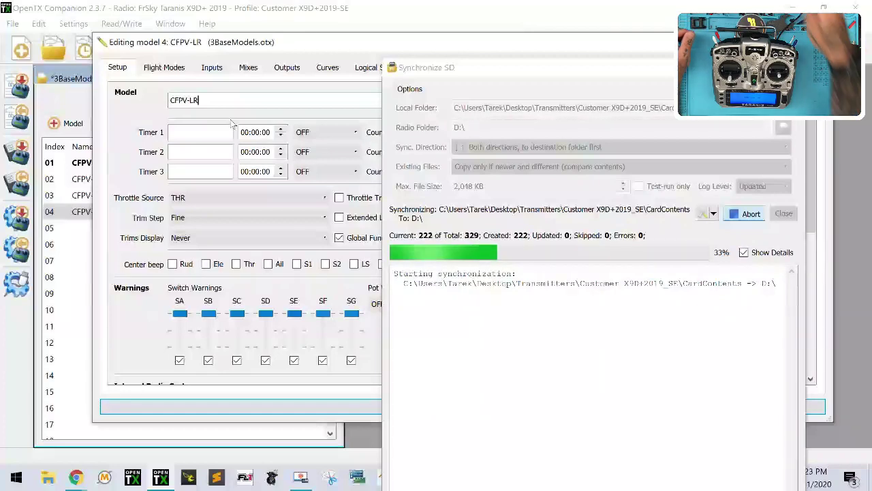
key(BackSpace)
key(BackSpace)
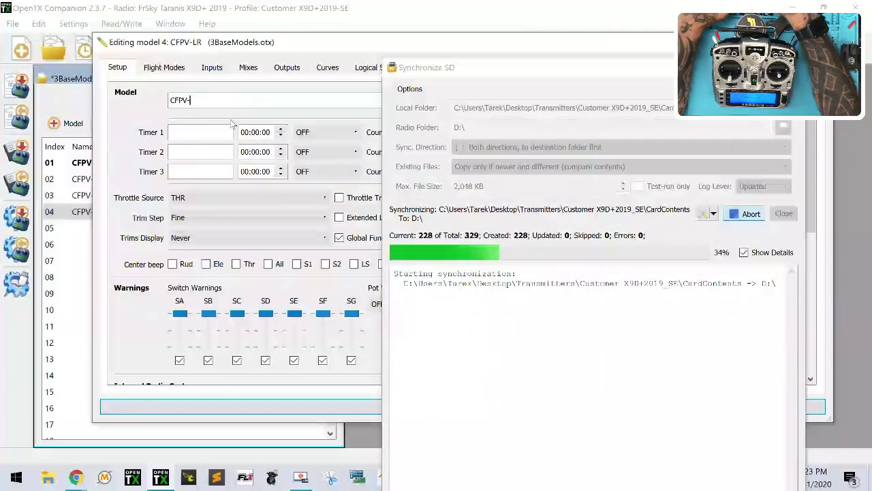
text(TBS)
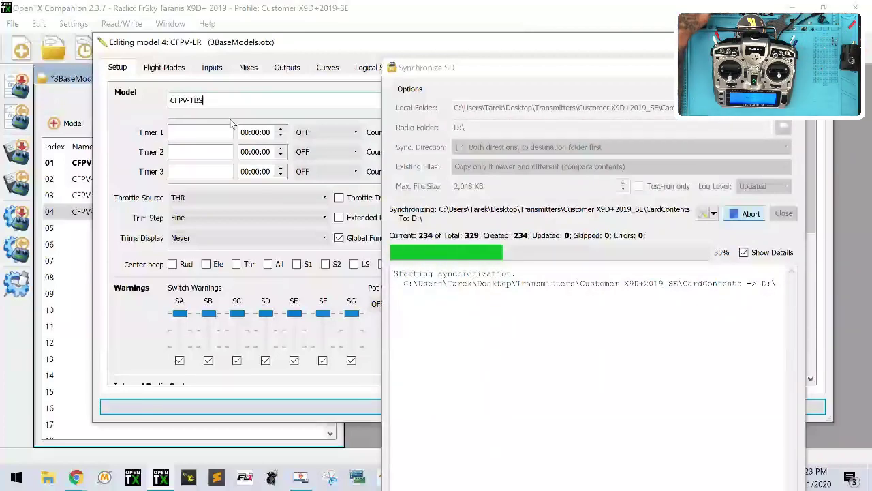
Set the external radio module protocol of the CFPV-TBS model to TBS Crossfire.
scroll(202, 291, down, 3)
scroll(208, 321, down, 2)
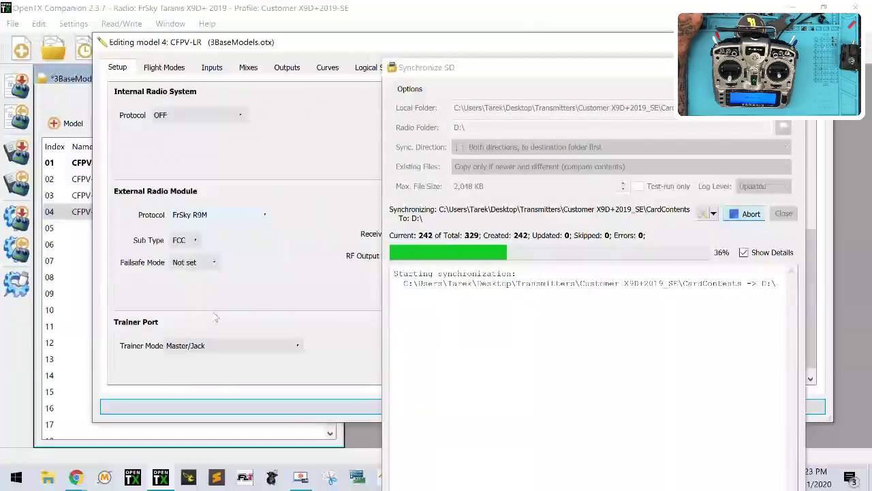
click(252, 214)
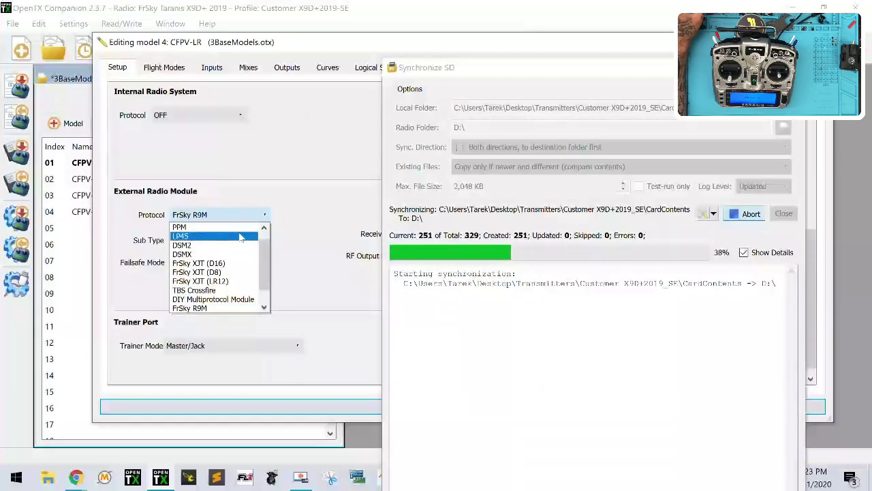
scroll(242, 237, down, 1)
scroll(241, 239, up, 1)
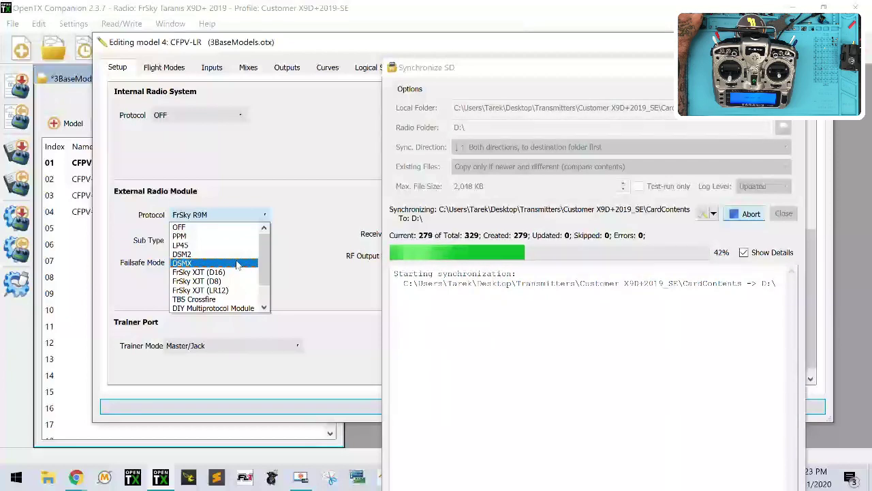
click(238, 299)
Review the new model's flight modes, inputs and setup, and close the model editor.
drag(305, 42, 268, 29)
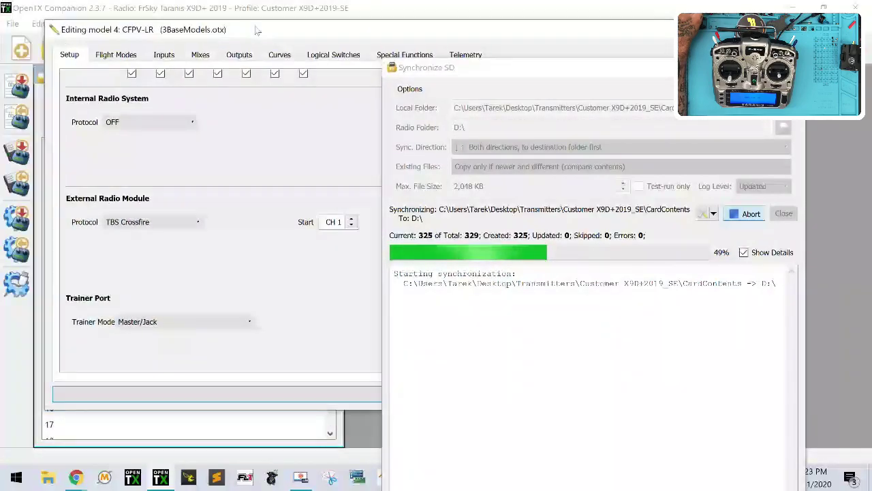
drag(472, 73, 557, 74)
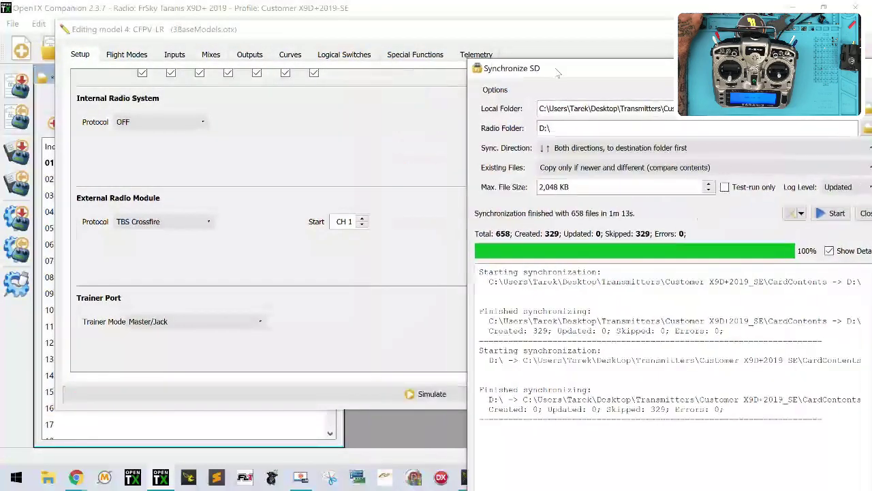
click(127, 54)
click(174, 55)
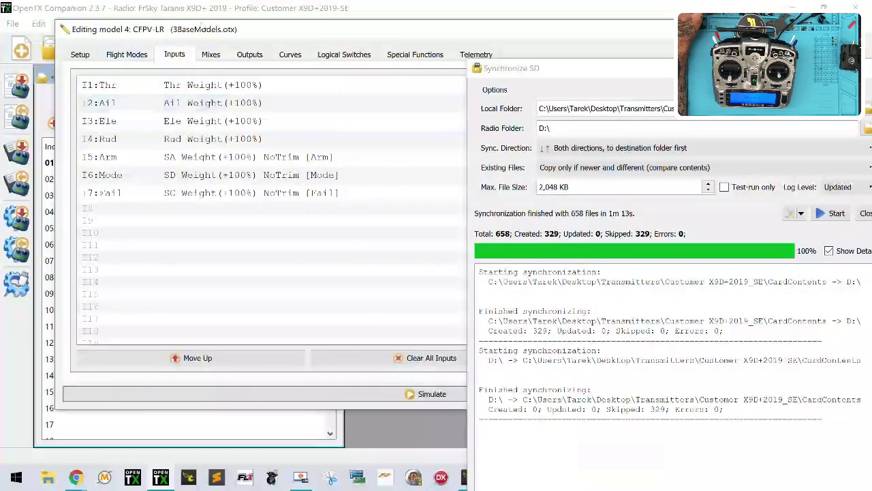
click(80, 55)
drag(303, 30, 190, 16)
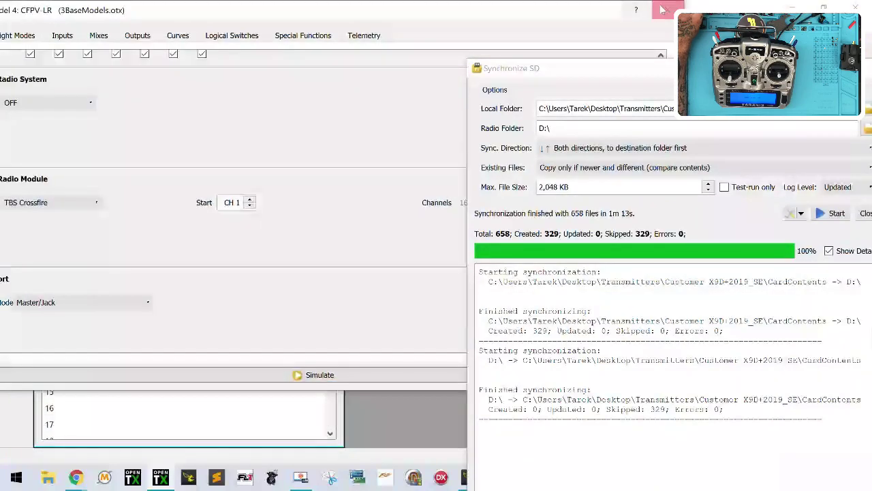
click(666, 8)
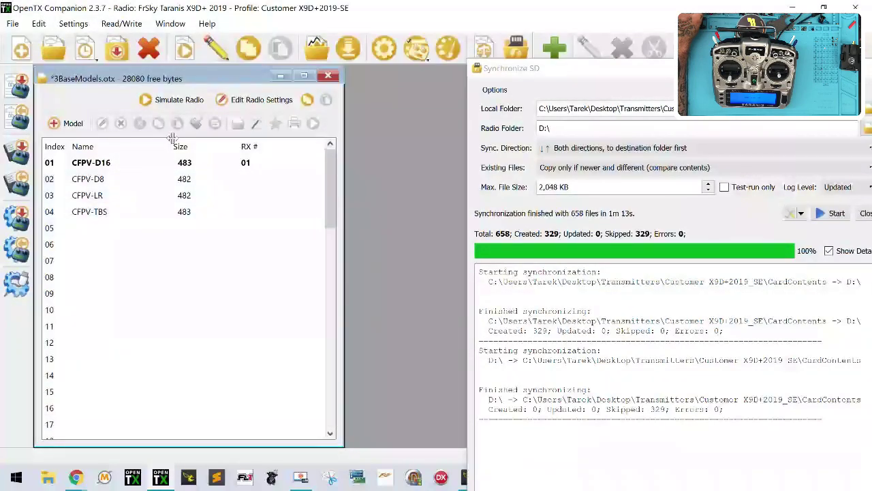
Save the models file as 4BaseModels.otx in Customer X9D+2019_SE\CardContents\MODELS.
click(13, 24)
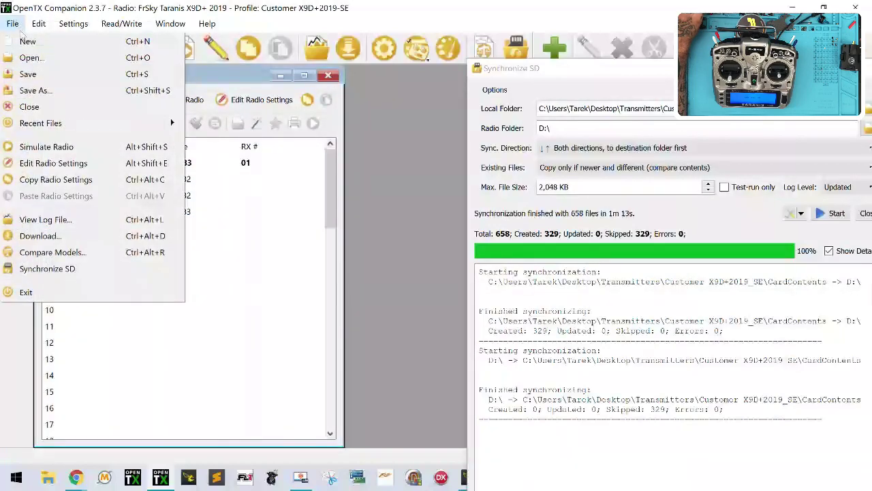
click(32, 93)
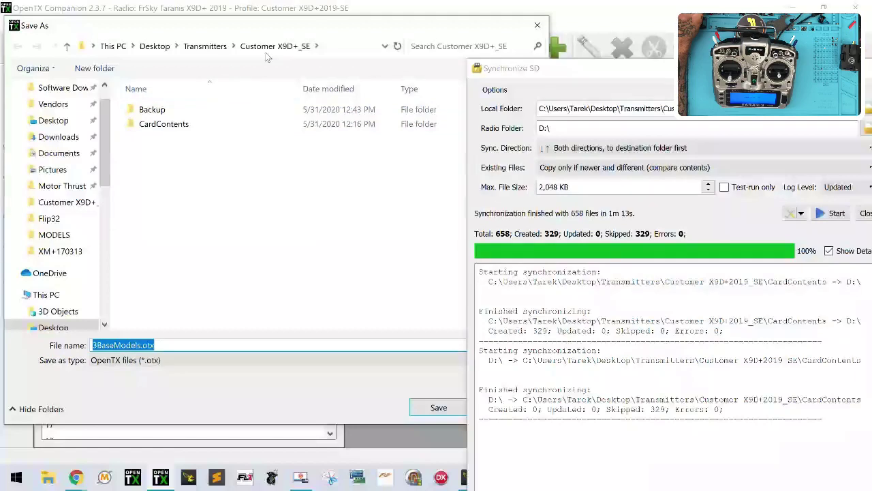
click(190, 46)
double_click(218, 124)
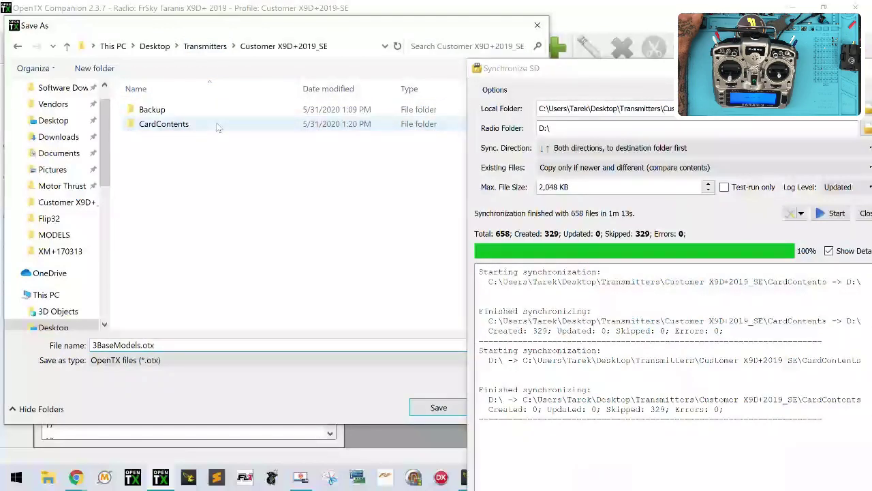
double_click(169, 125)
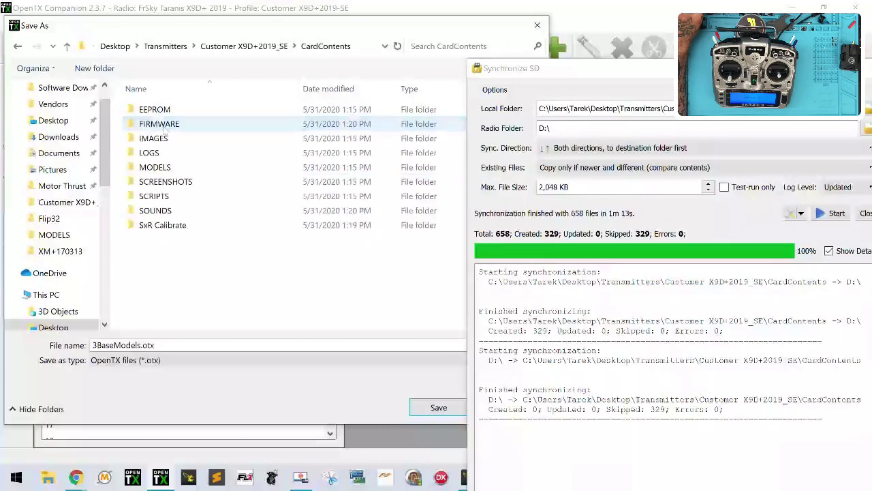
double_click(188, 169)
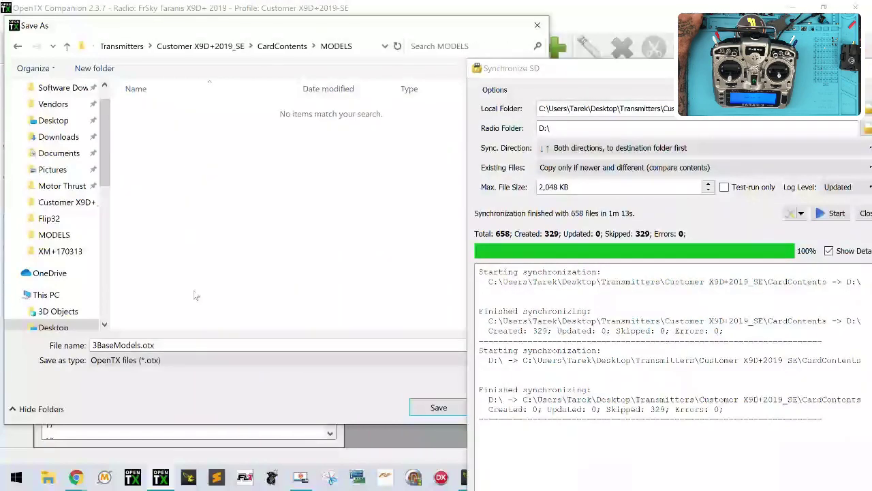
double_click(96, 345)
click(99, 344)
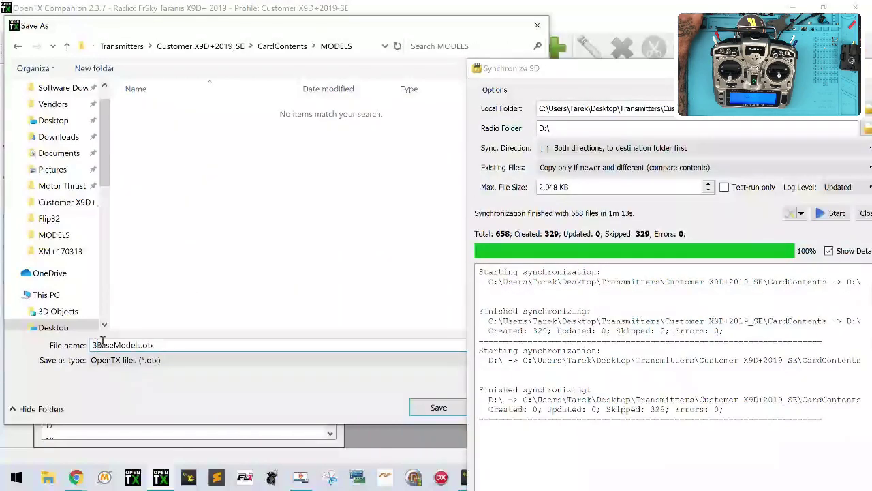
text(3)
key(BackSpace)
text(4)
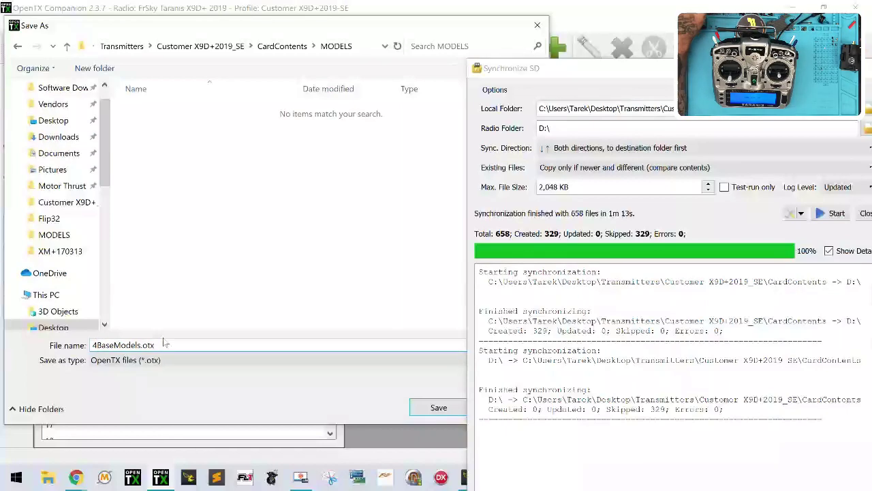
click(421, 408)
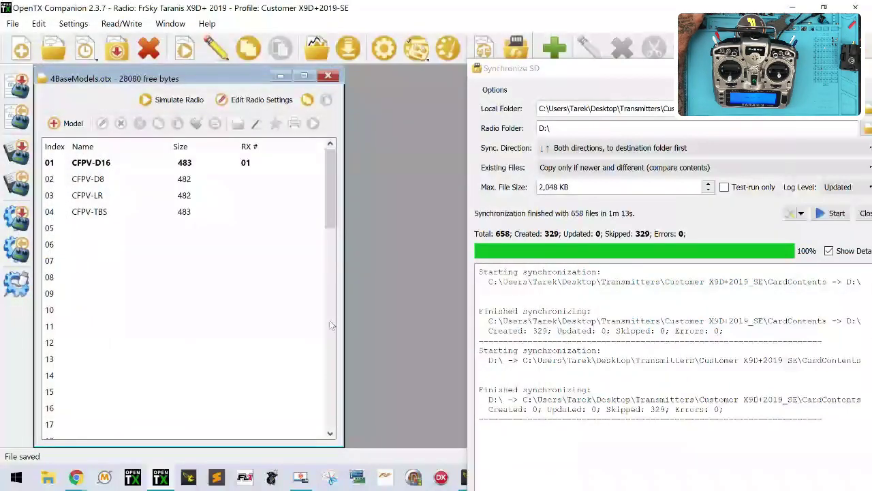
Synchronize CardContents with D:\ again to include the new models file, and close the Synchronize SD dialog.
drag(656, 69, 405, 38)
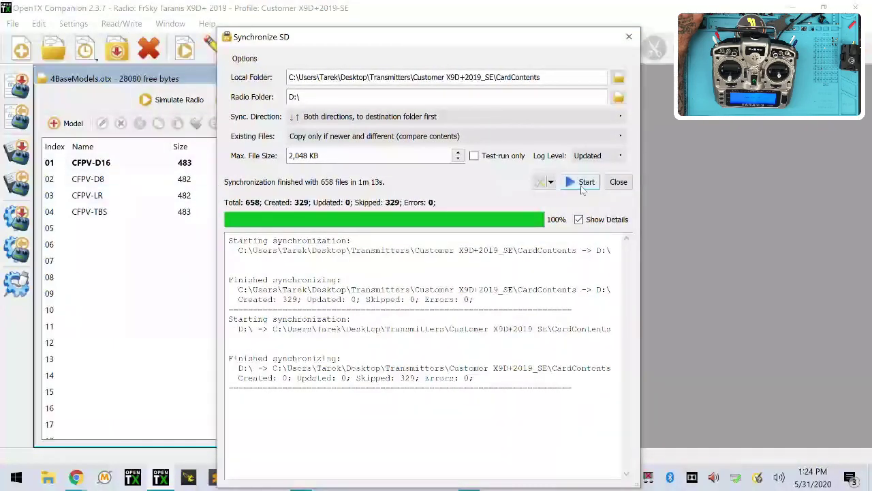
click(584, 186)
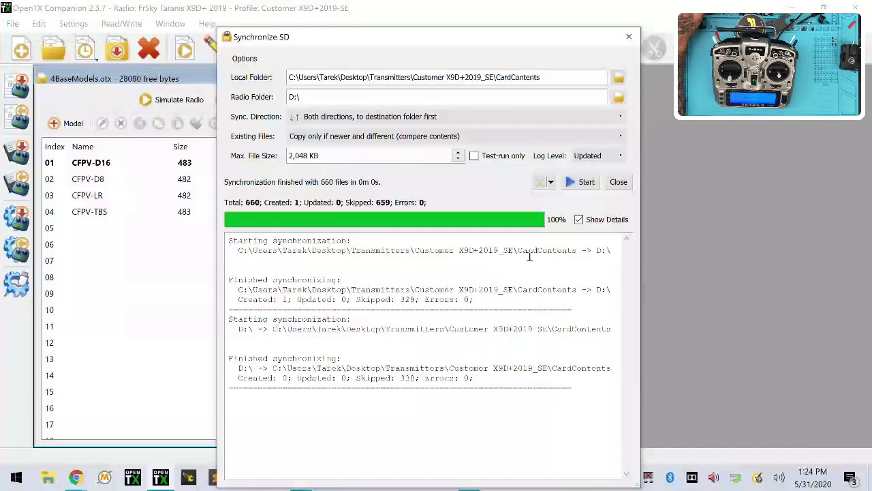
drag(530, 257, 633, 252)
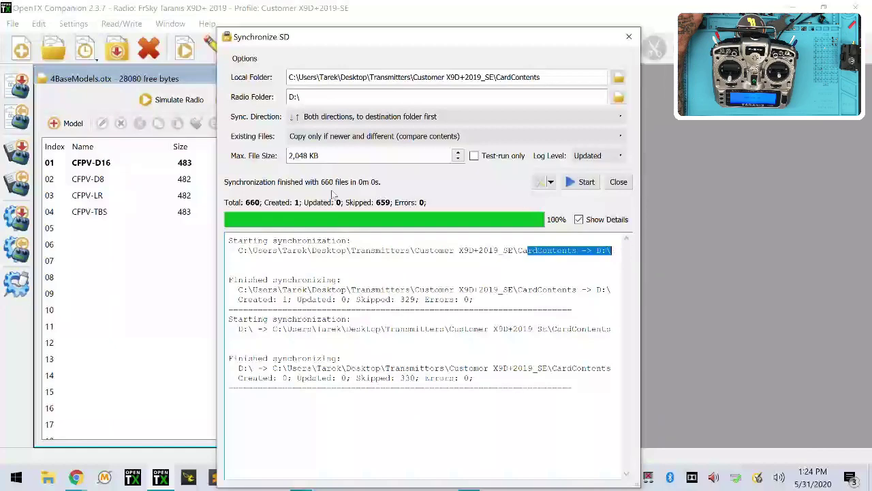
click(619, 182)
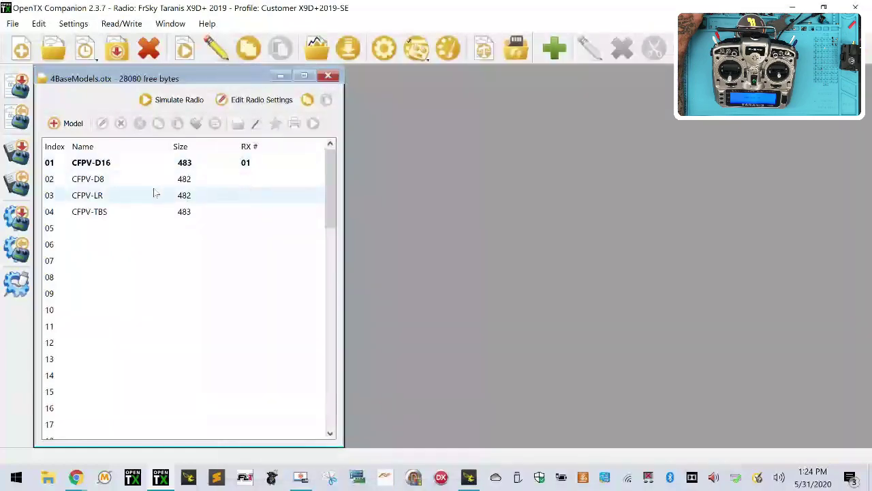
Load opentx-2.3.7.bin from Customer X9D+2019_SE\CardContents\FIRMWARE\OpenTX-FW as the firmware to flash.
drag(111, 81, 211, 77)
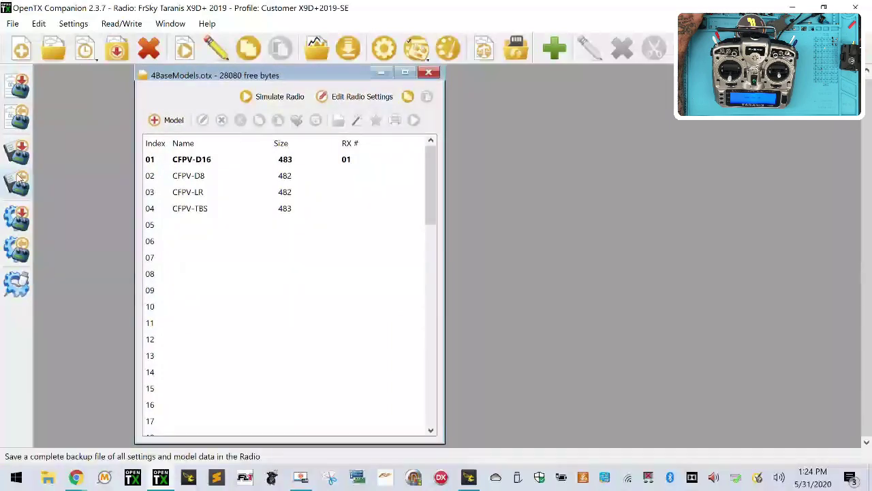
click(20, 217)
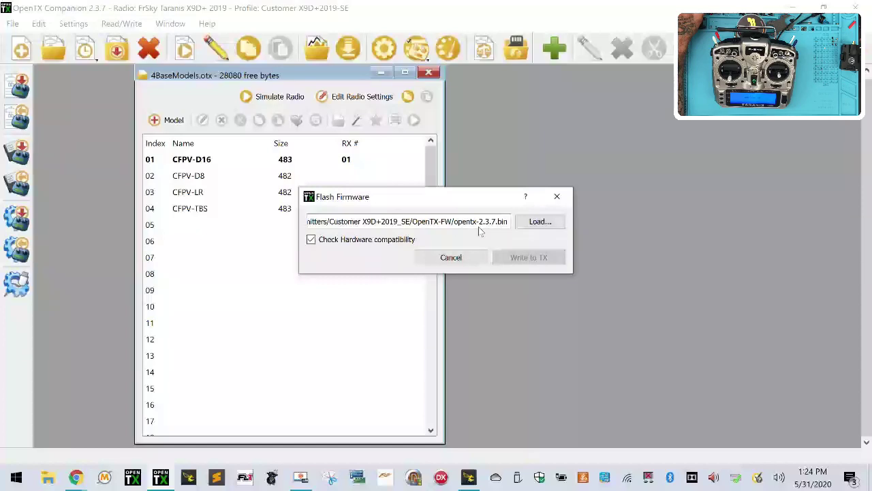
click(540, 222)
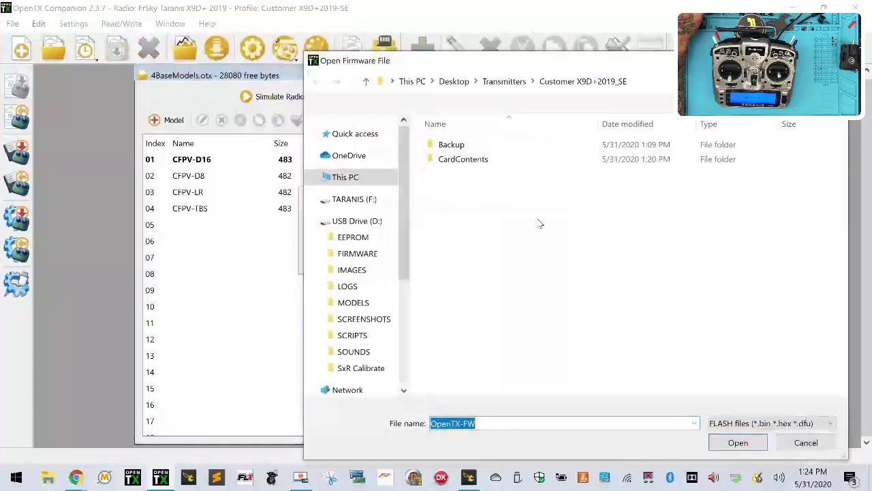
click(790, 441)
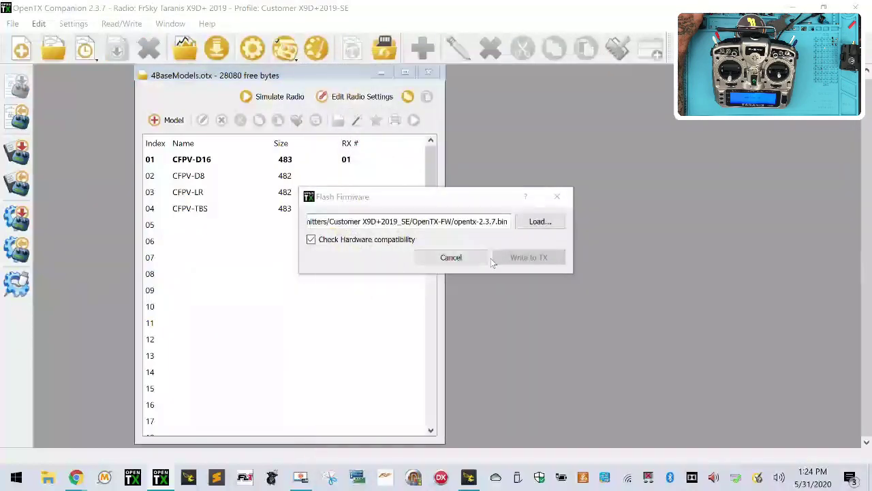
click(549, 225)
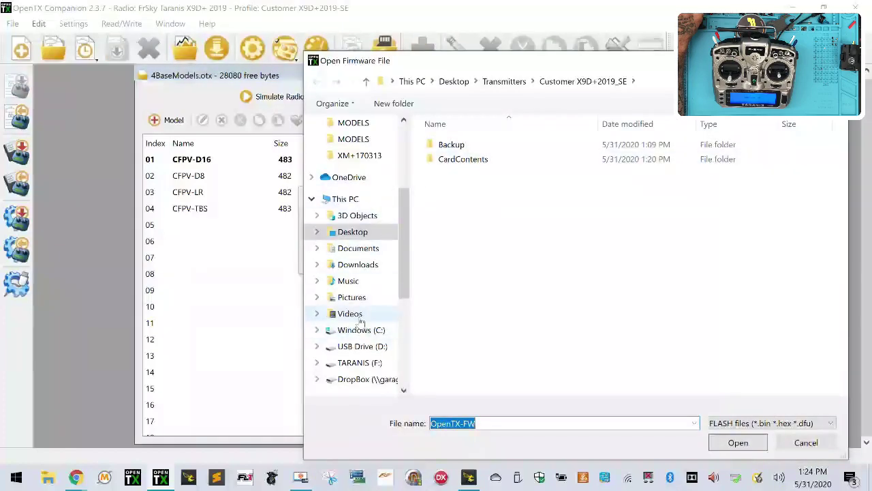
click(372, 231)
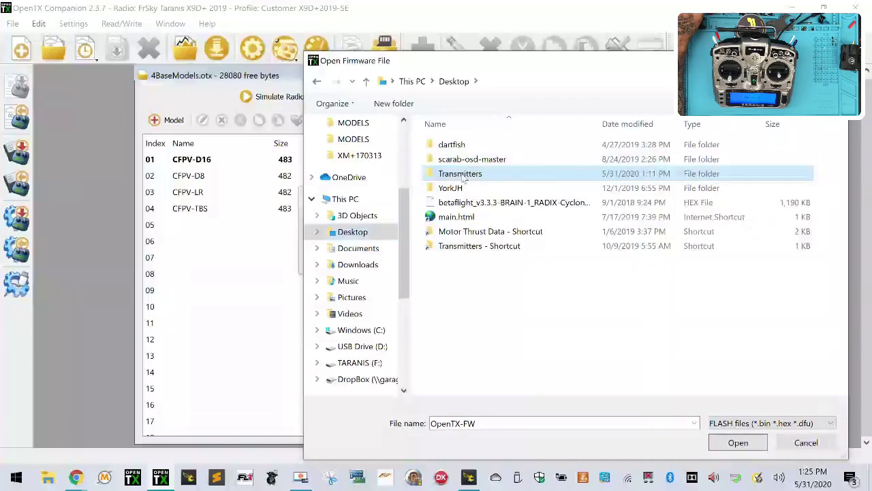
double_click(470, 173)
double_click(506, 161)
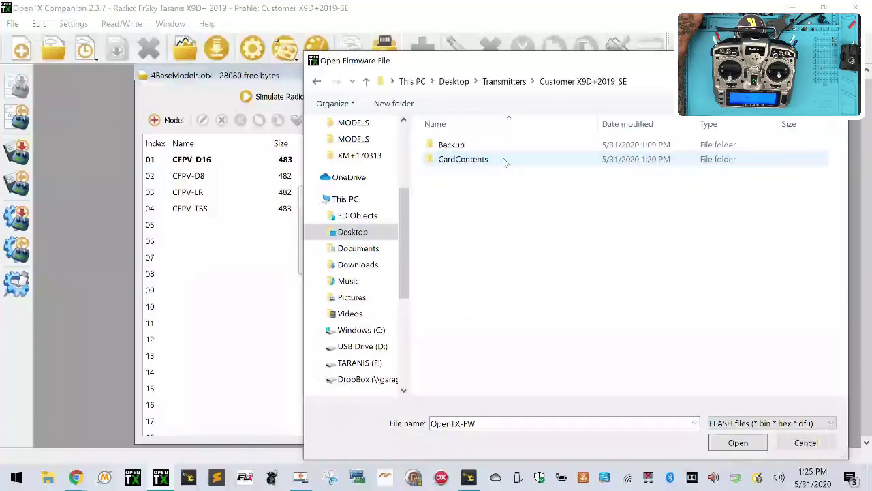
double_click(470, 160)
double_click(470, 159)
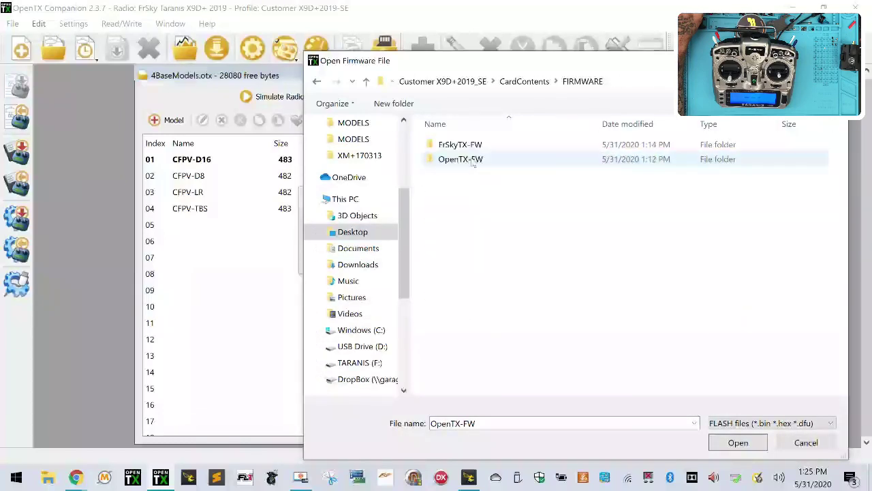
double_click(470, 159)
click(475, 146)
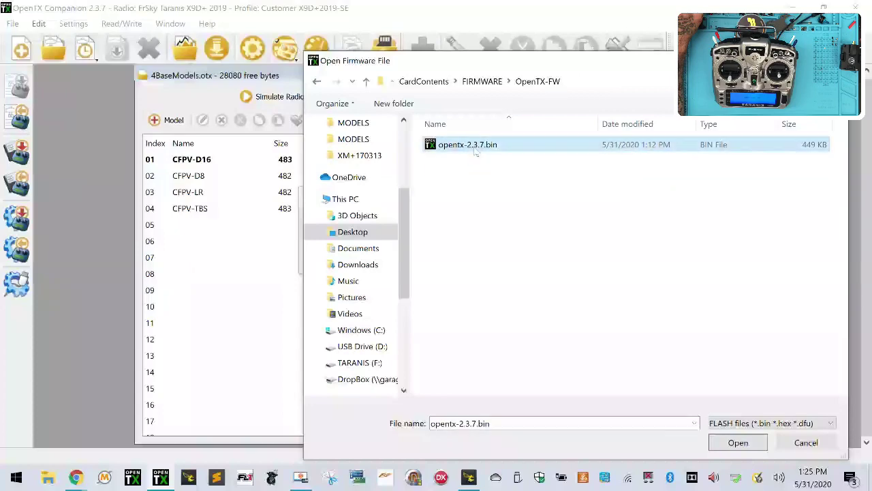
double_click(470, 155)
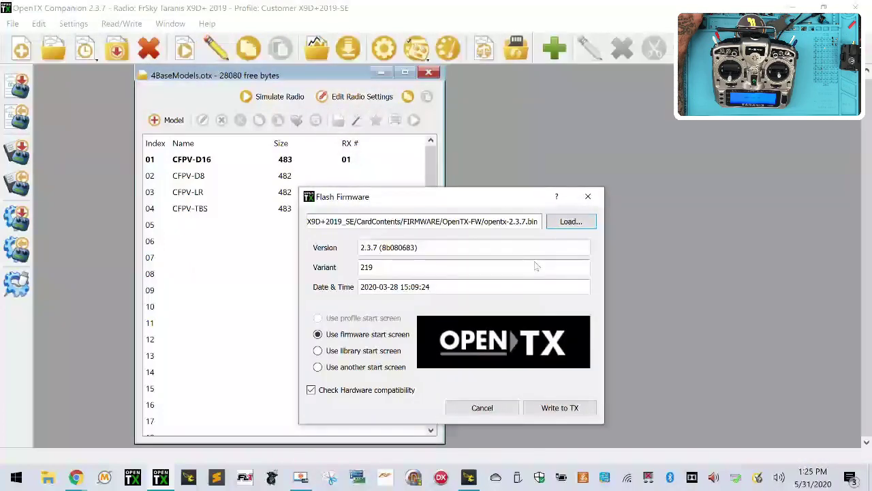
Try to write the loaded firmware to the radio with the hardware compatibility check enabled.
click(561, 409)
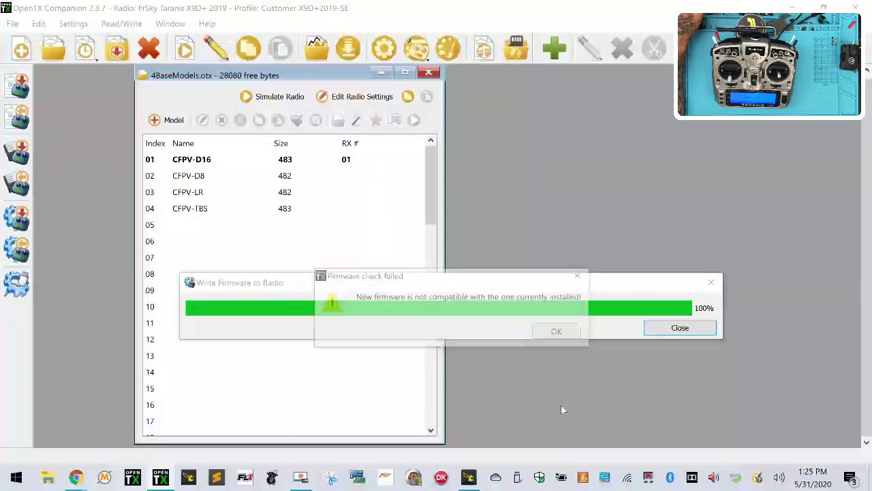
click(553, 338)
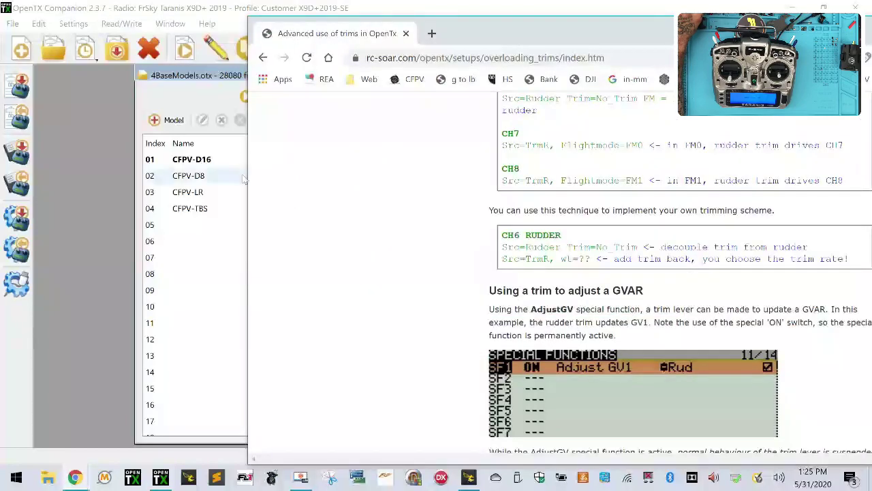
click(230, 254)
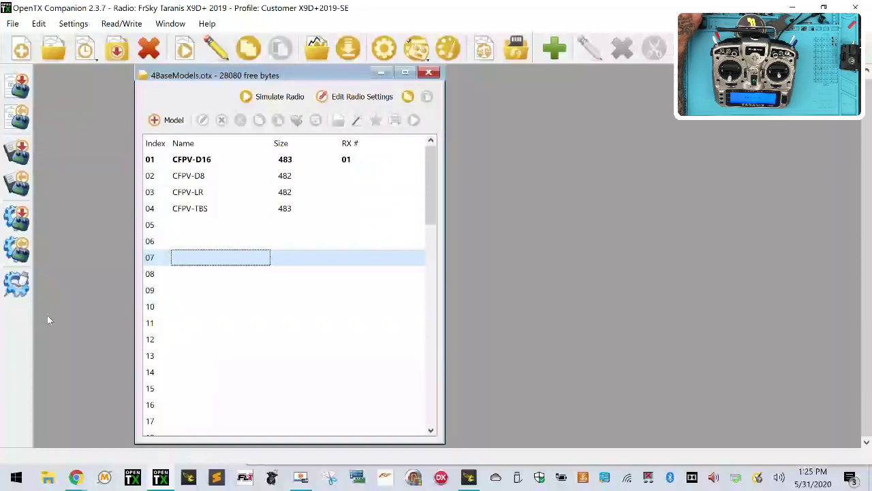
Write the opentx-2.3.7.bin firmware to the radio with the hardware compatibility check disabled.
click(30, 222)
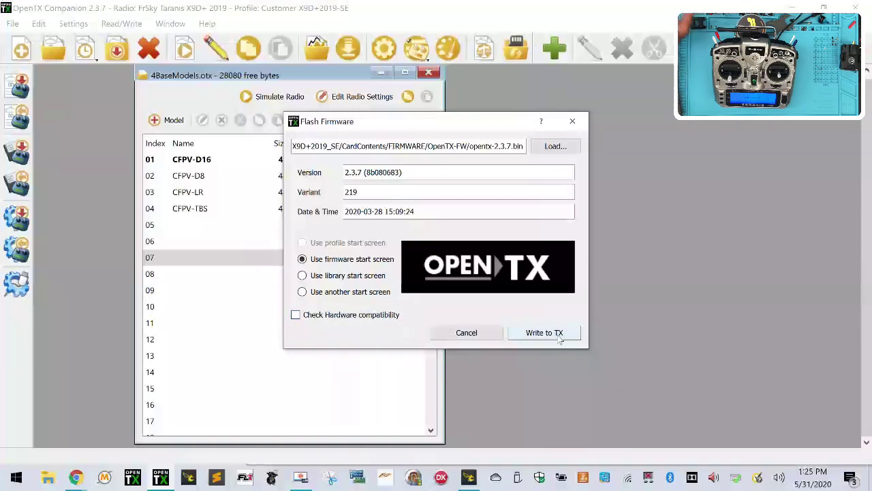
click(558, 334)
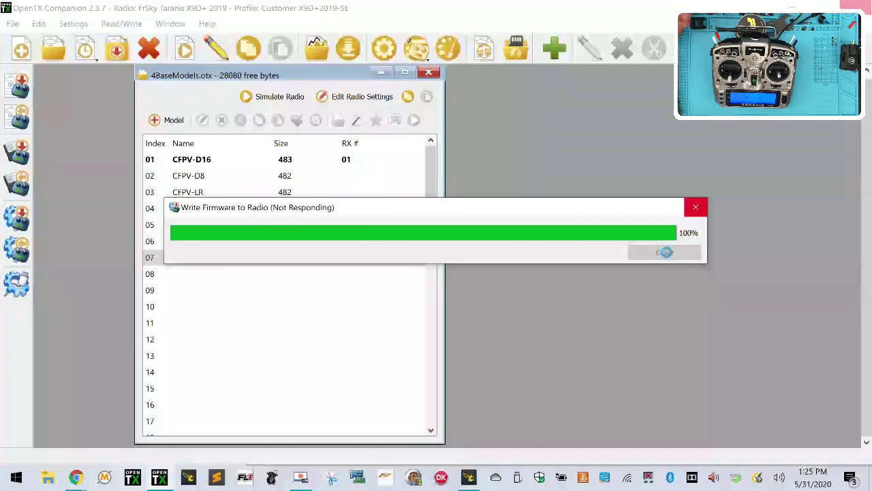
click(663, 265)
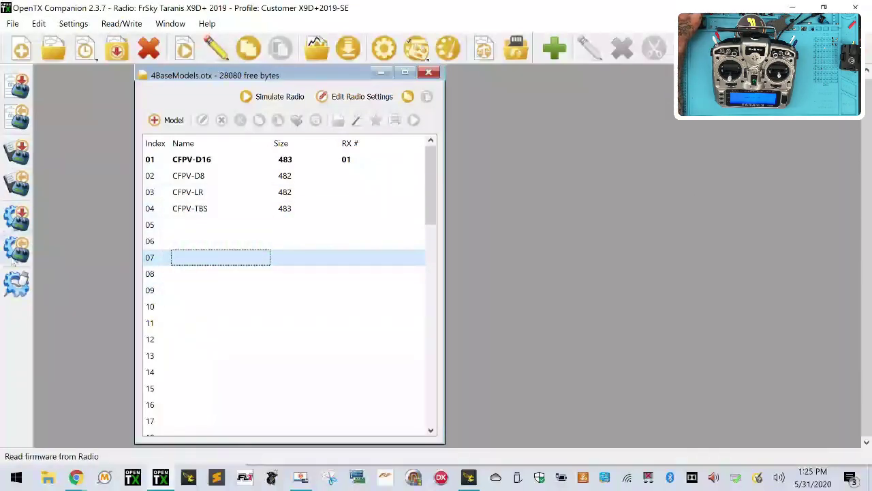
Flash opentx-2.3.7.bin to the radio a second time without the hardware compatibility check, and close the progress dialog.
click(17, 217)
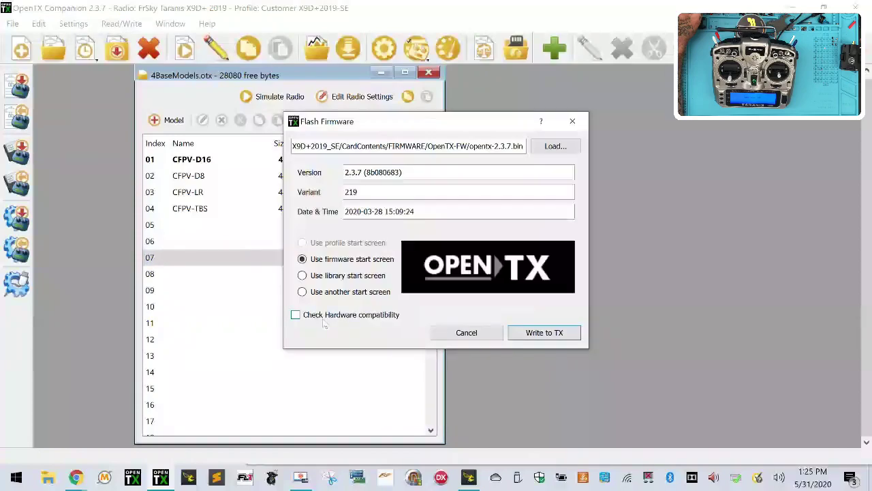
click(538, 335)
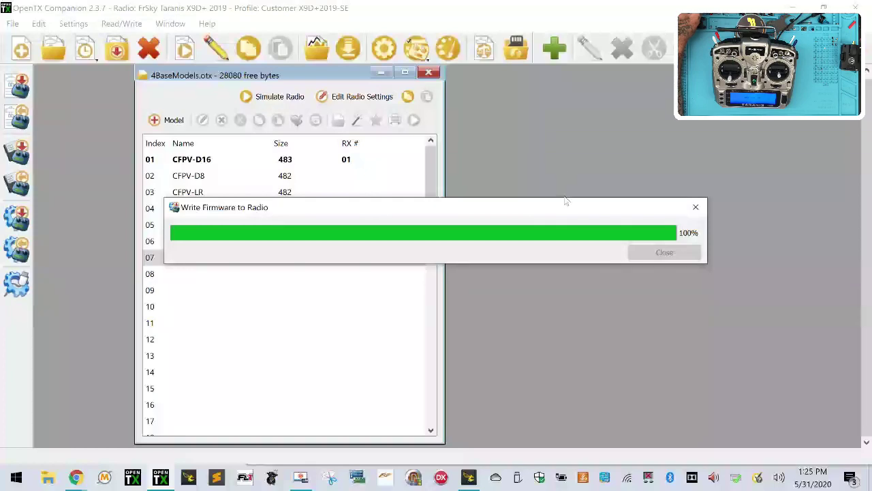
click(664, 265)
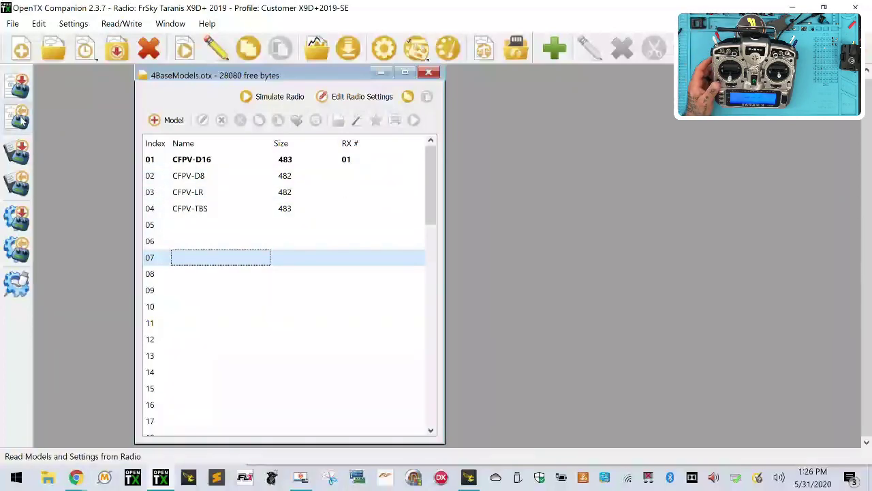
Write the four base models and settings to the radio with the firmware compatibility check and backup before write enabled.
drag(228, 76, 136, 73)
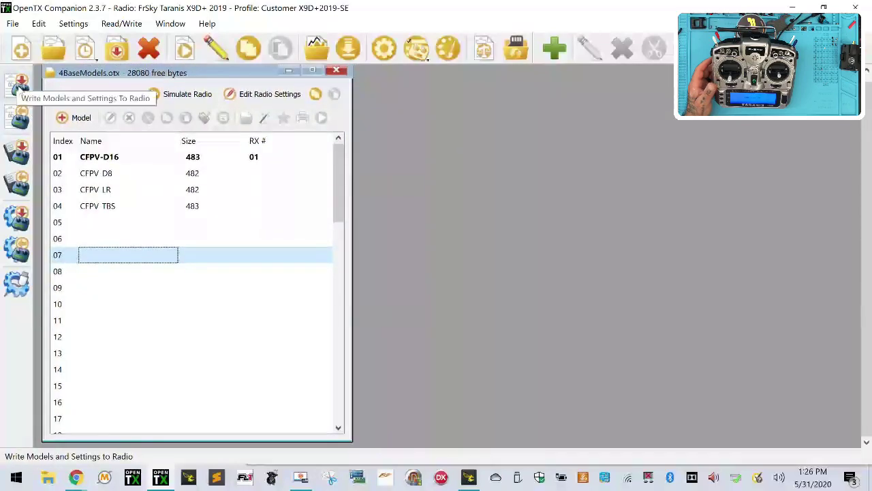
click(20, 84)
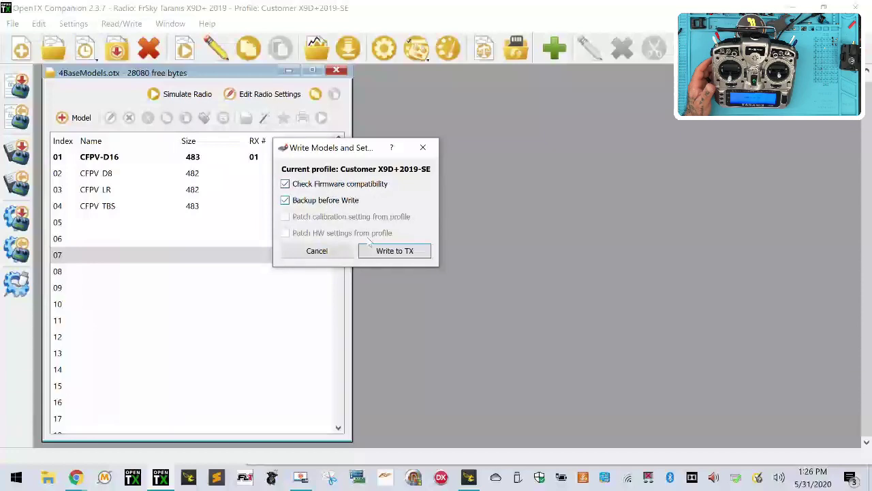
click(400, 251)
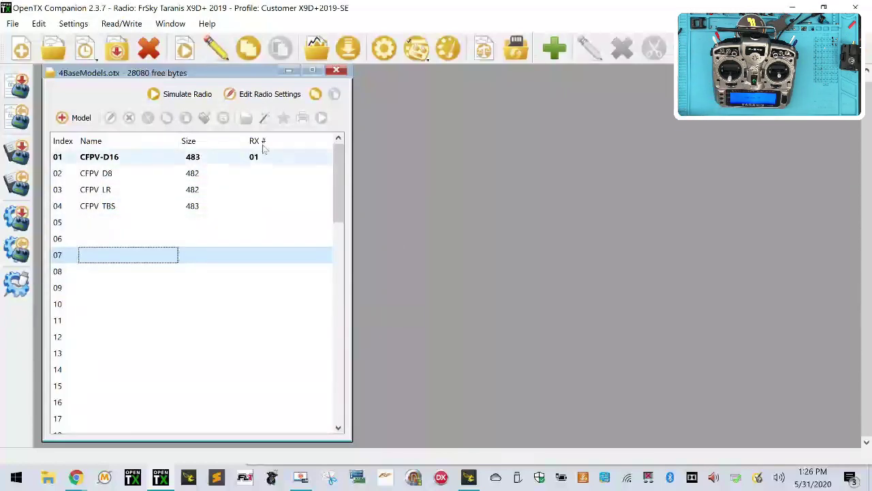
Start saving a copy of the models file and browse to Transmitters\Customer X9D+_SE\CardContents\MODELS.
click(12, 23)
click(34, 89)
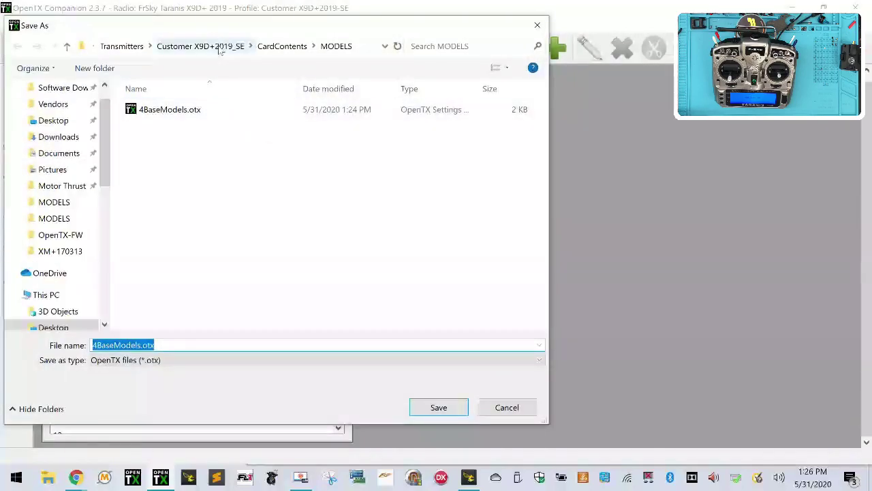
click(220, 47)
click(210, 45)
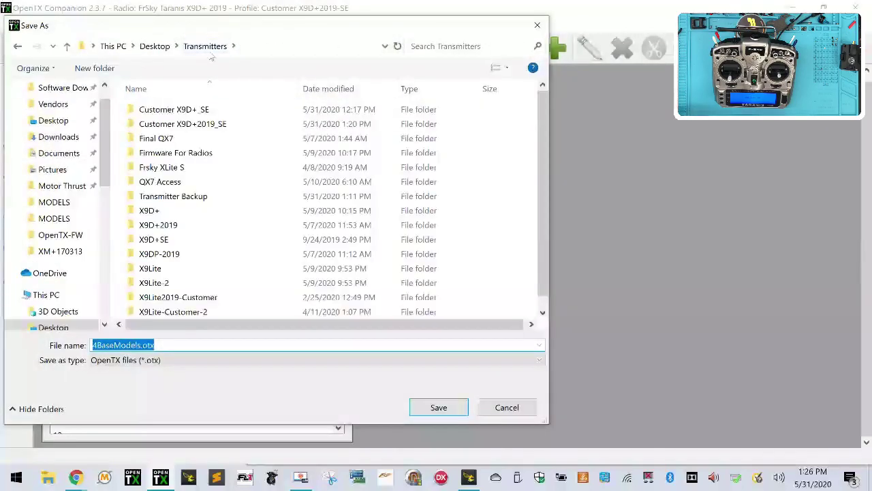
double_click(205, 110)
double_click(205, 126)
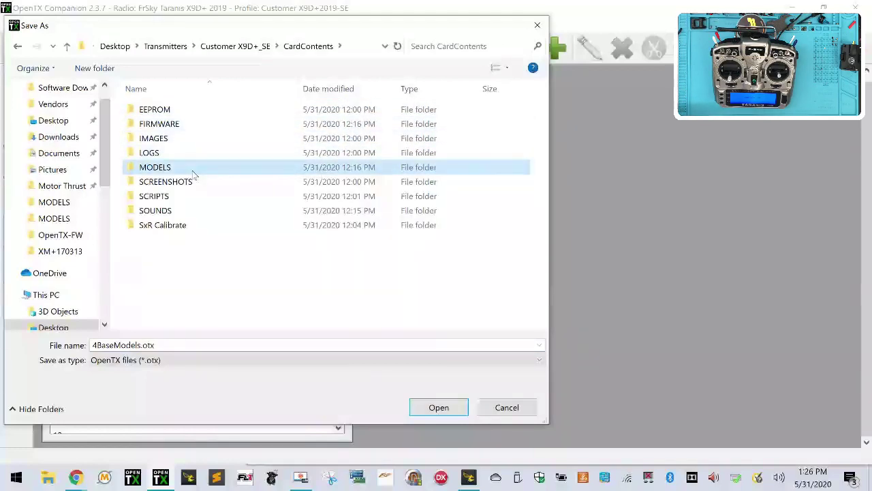
double_click(194, 169)
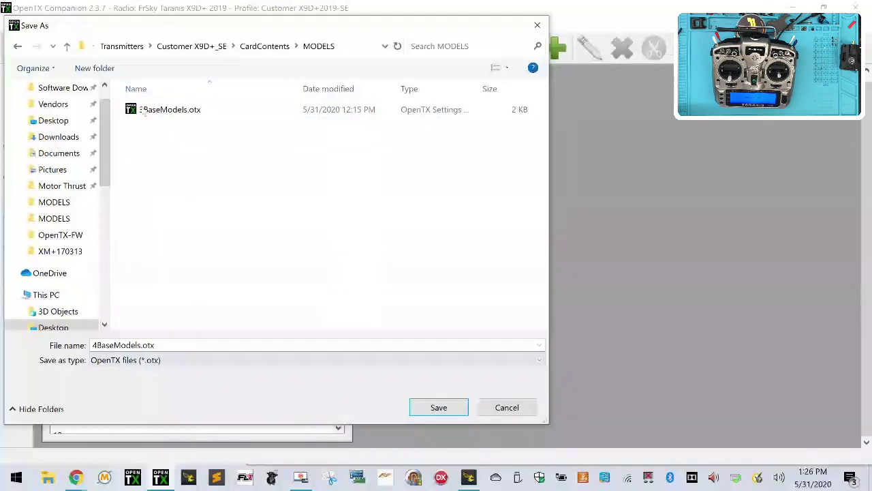
Save the models file as 4BaseModels.otx in the Customer X9D+_SE MODELS folder.
right_click(163, 115)
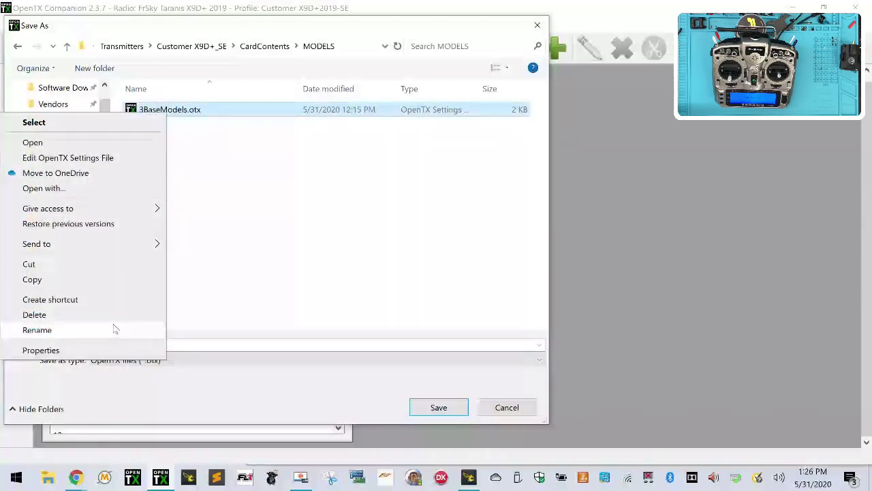
key(Escape)
click(103, 345)
click(108, 345)
key(BackSpace)
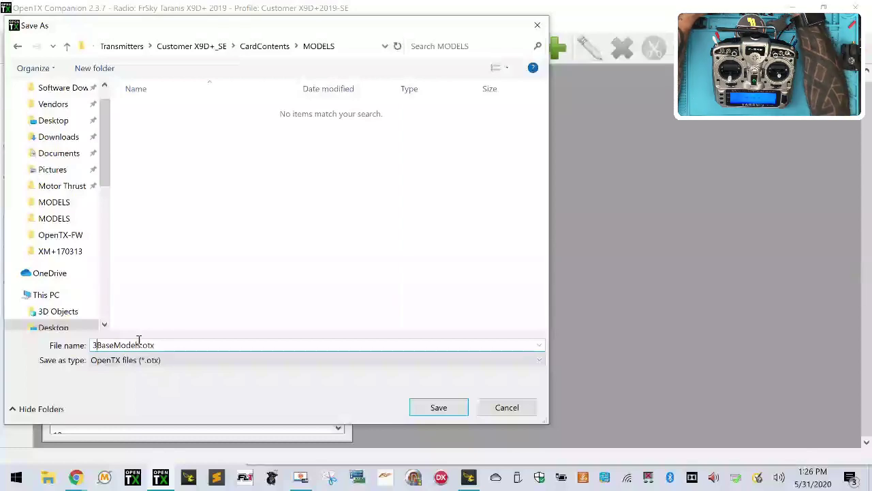
key(Delete)
text(4)
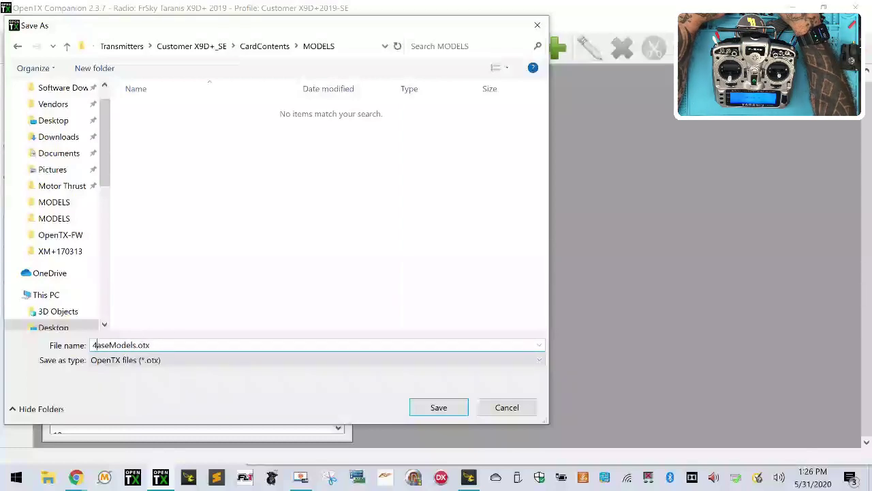
text(B)
click(431, 409)
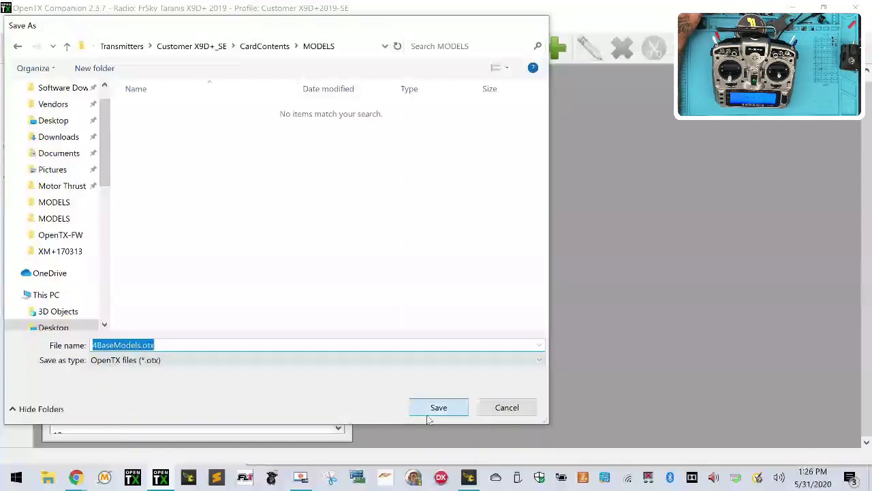
Safely eject the radio's storage drives, including Taranis (F:), from the computer.
drag(226, 76, 306, 79)
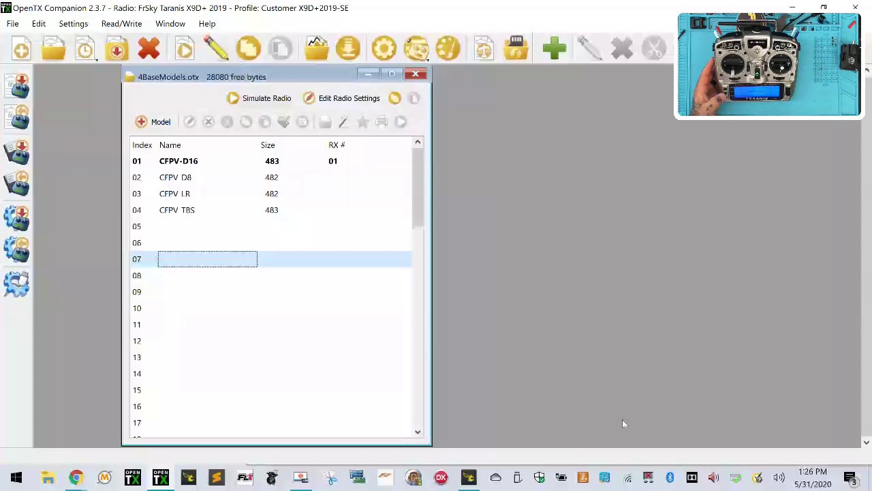
click(518, 479)
click(585, 473)
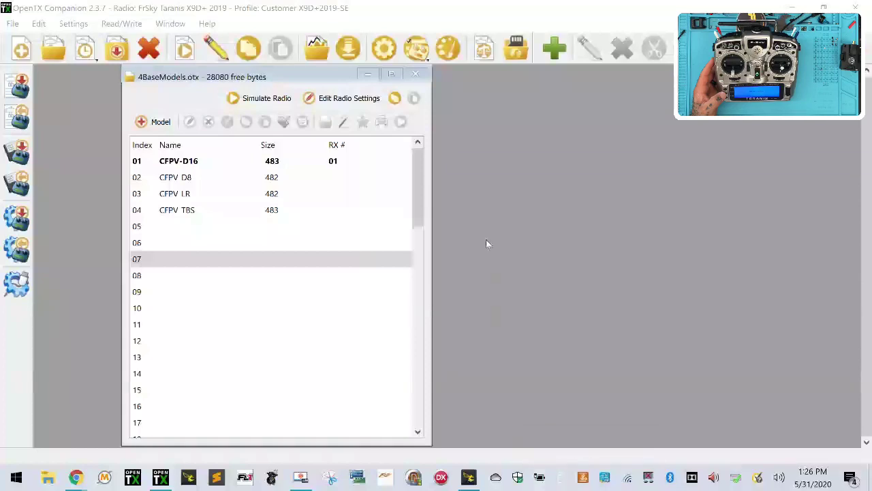
click(518, 479)
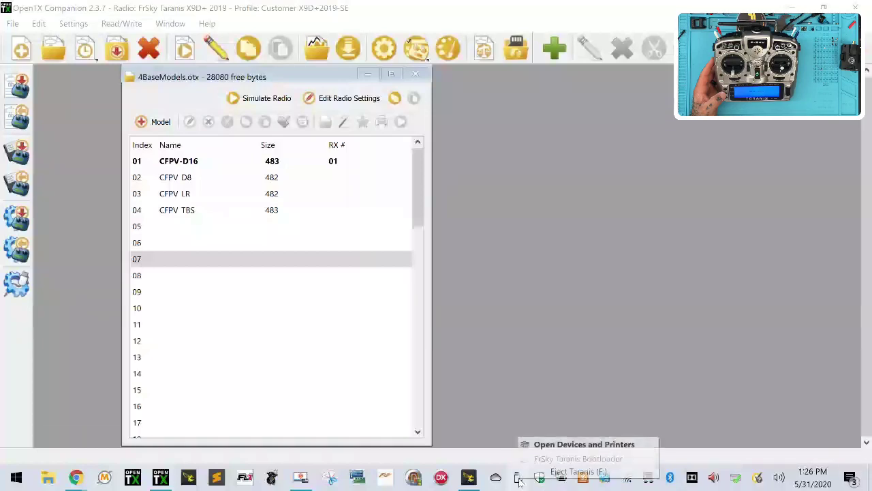
click(585, 471)
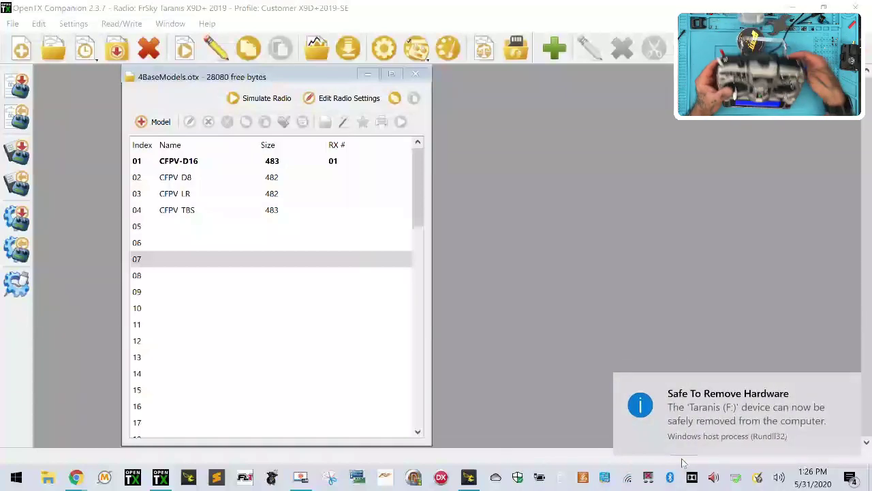